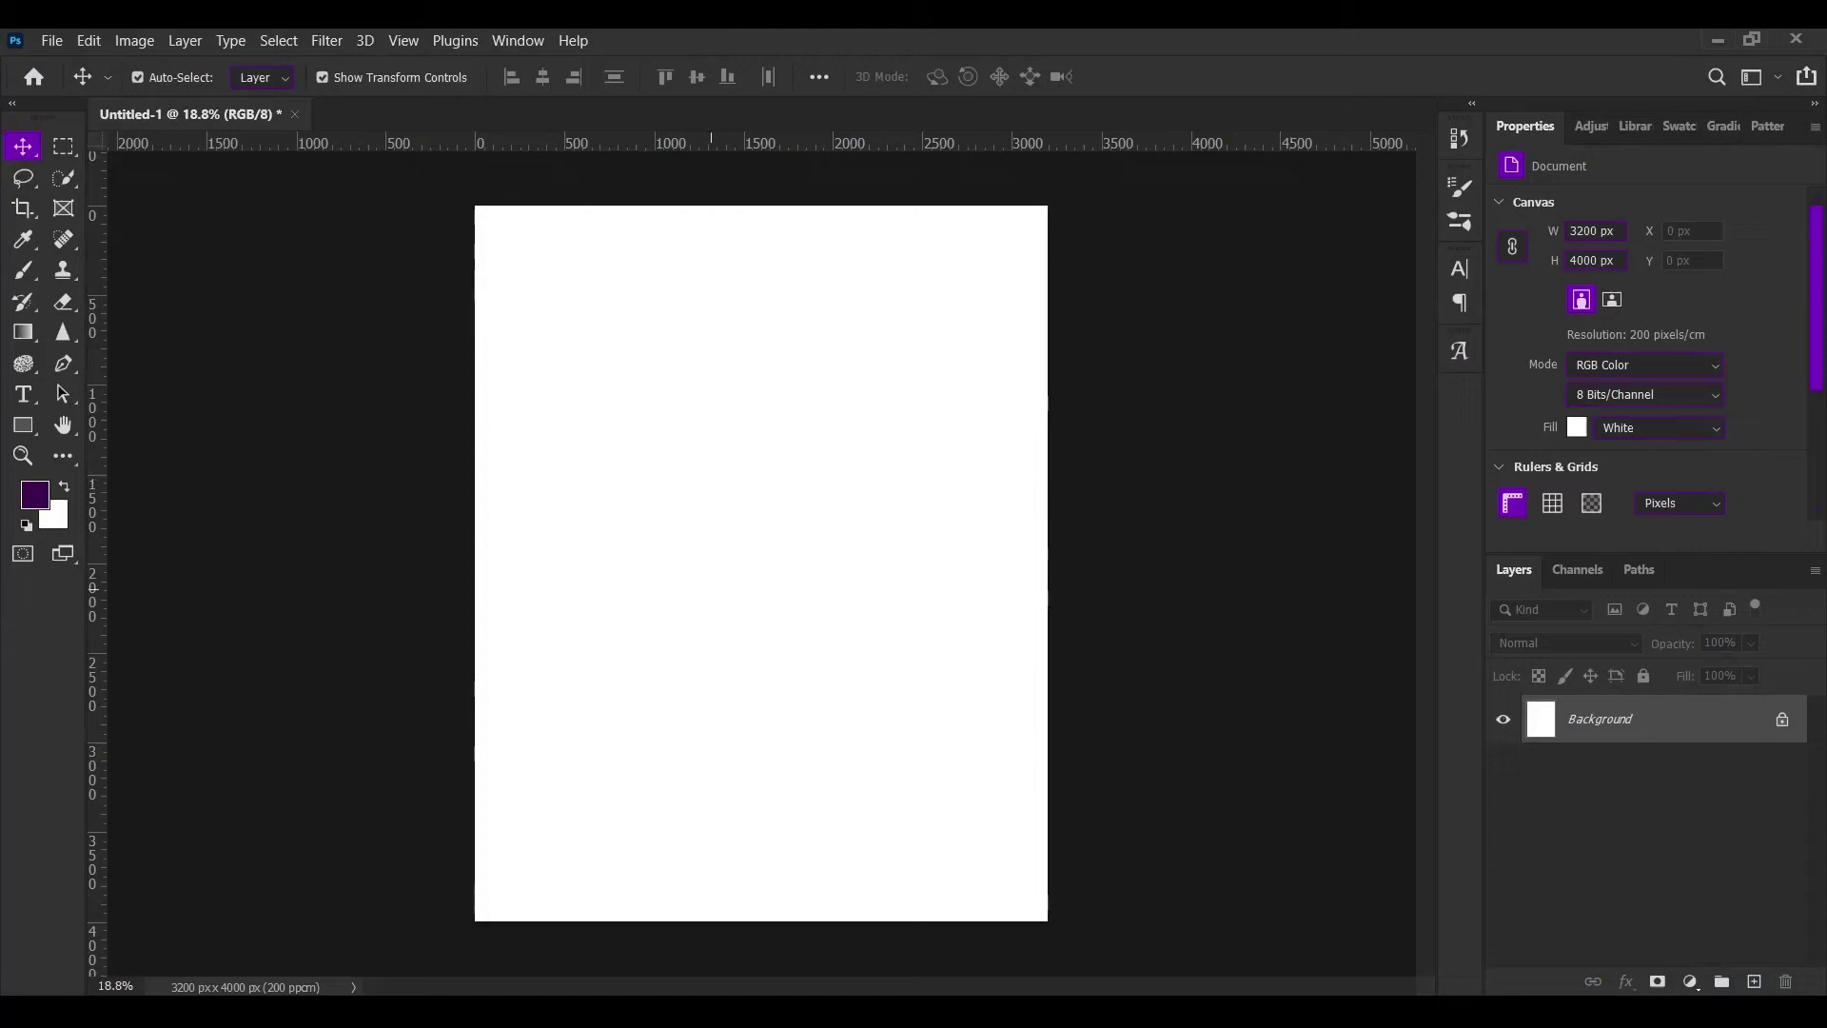
Add a PHOTOSHOP text layer in Anton on the canvas.
key("t")
left_click(644, 491)
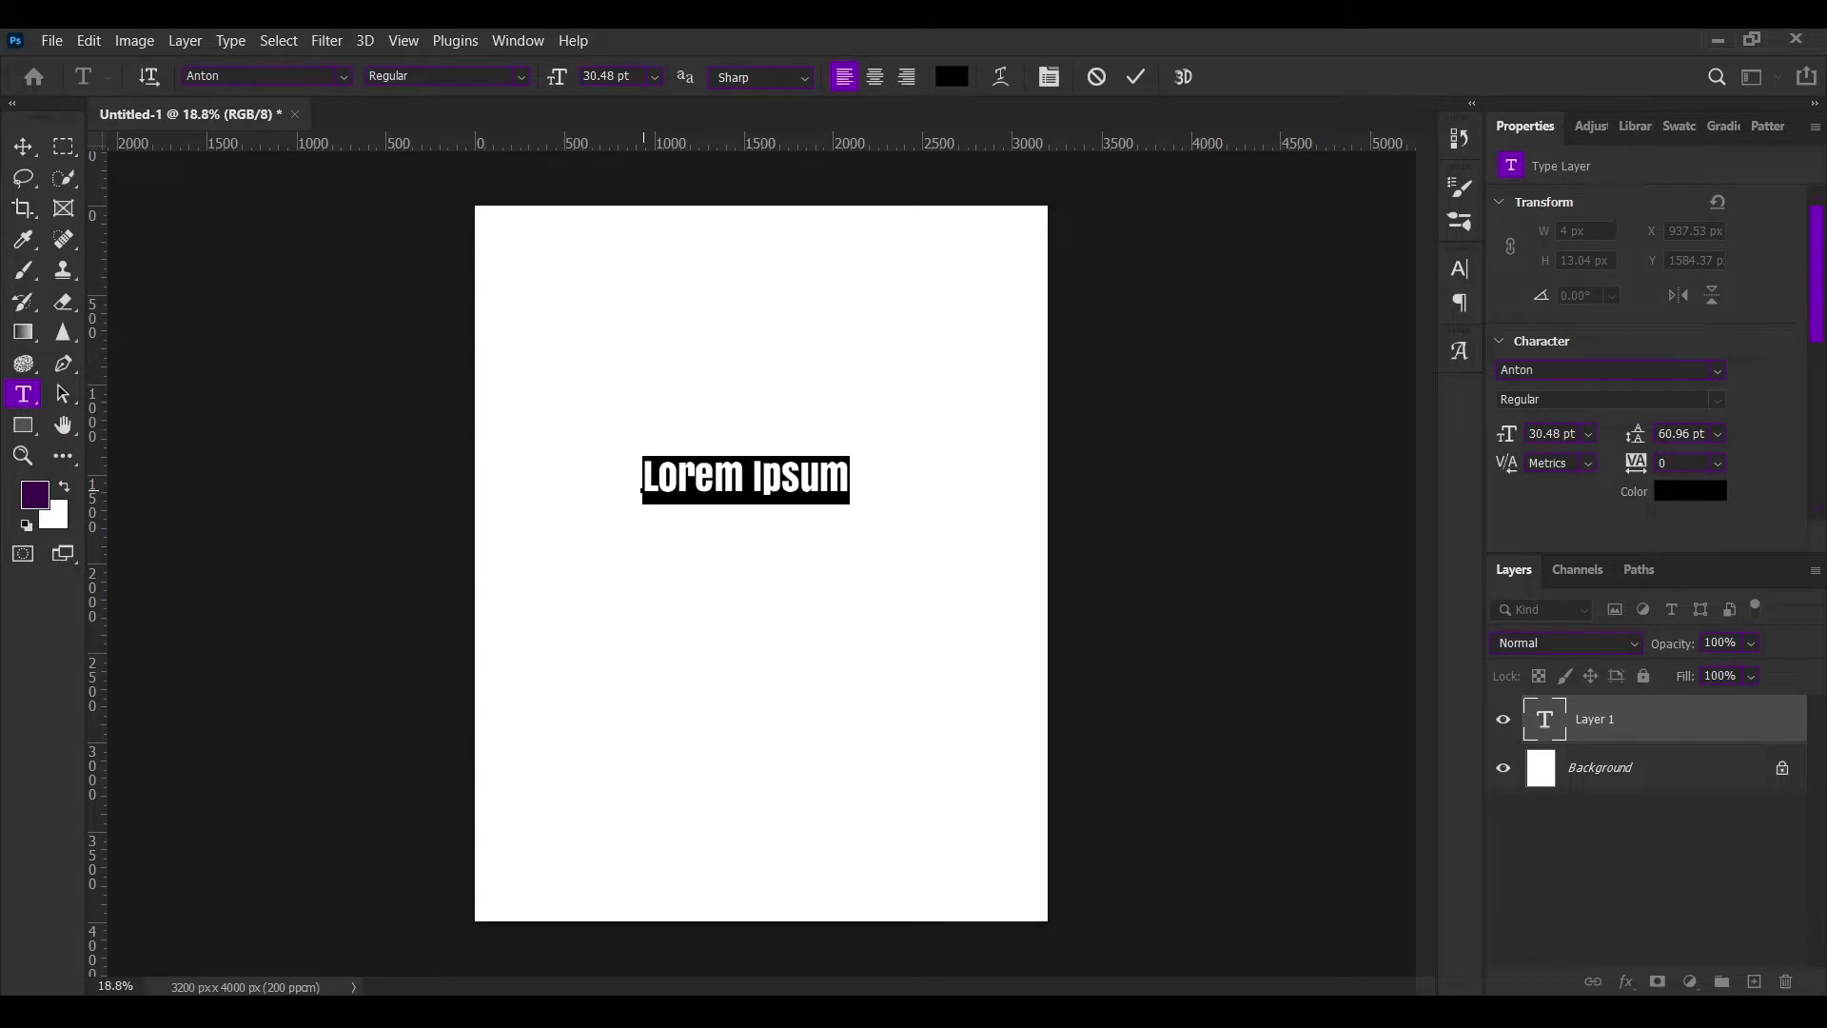
type("PHO")
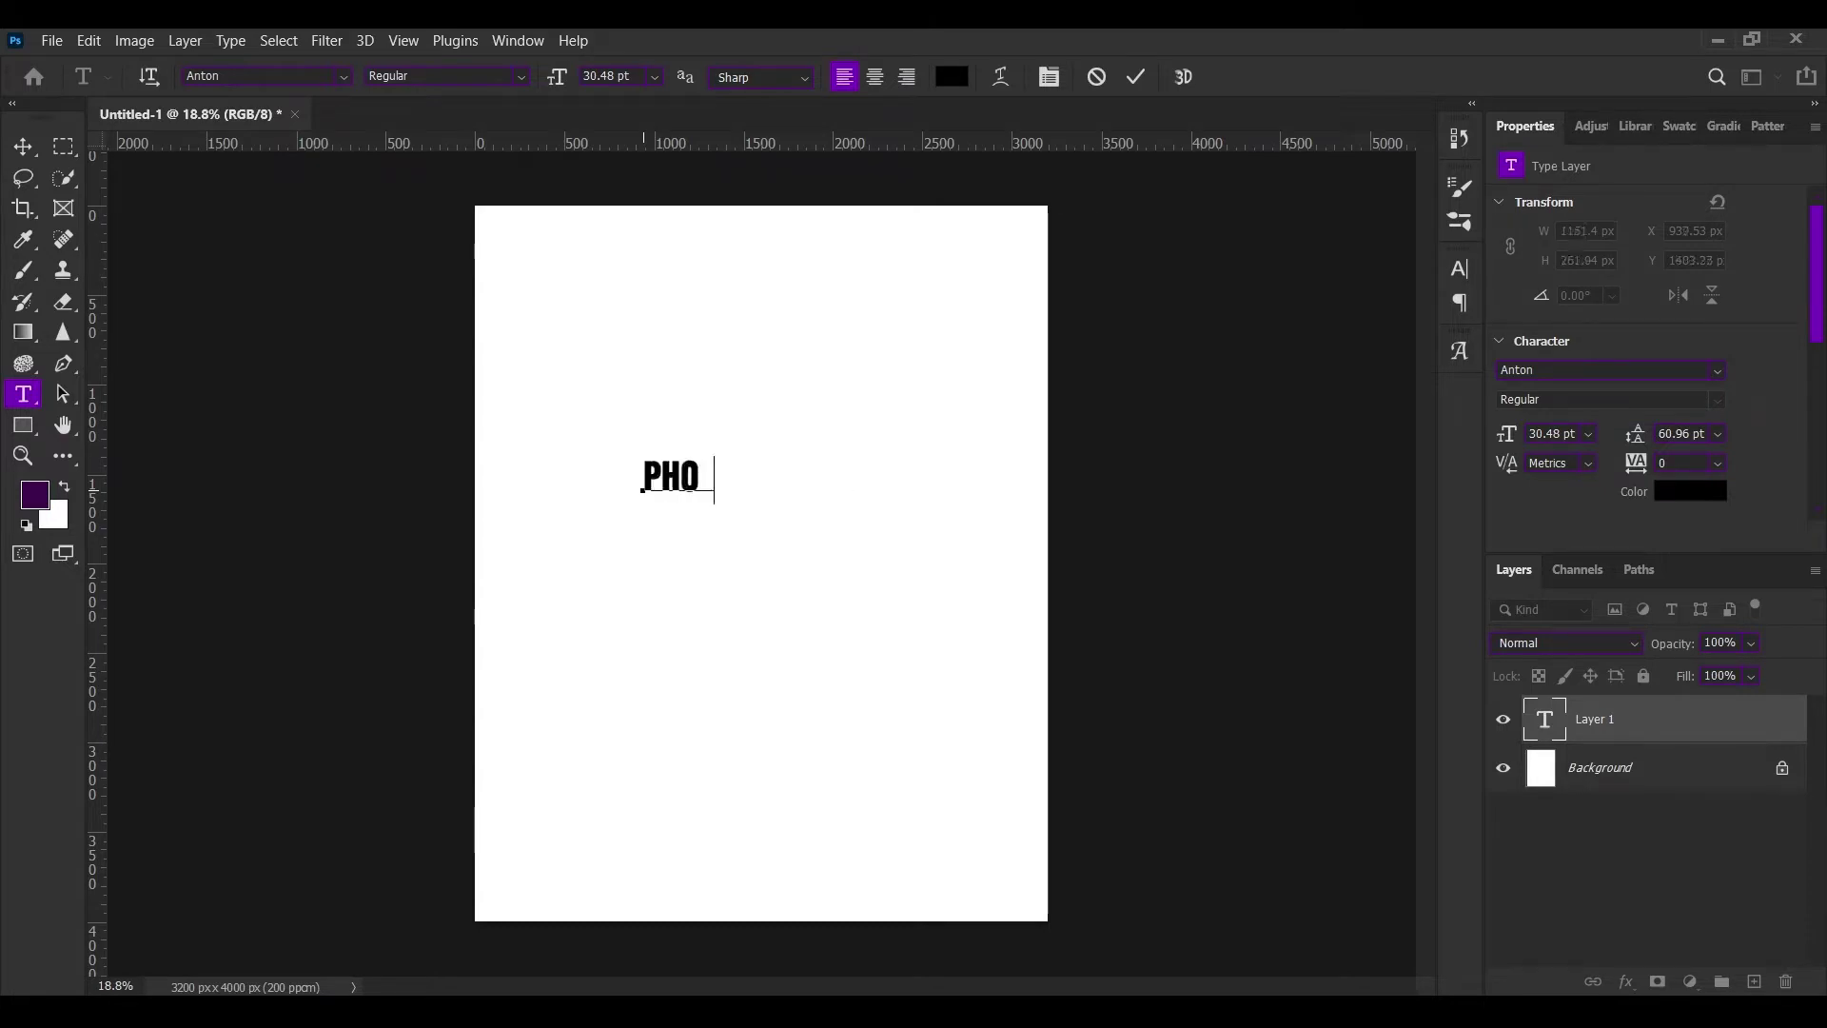
type("TOSHOP")
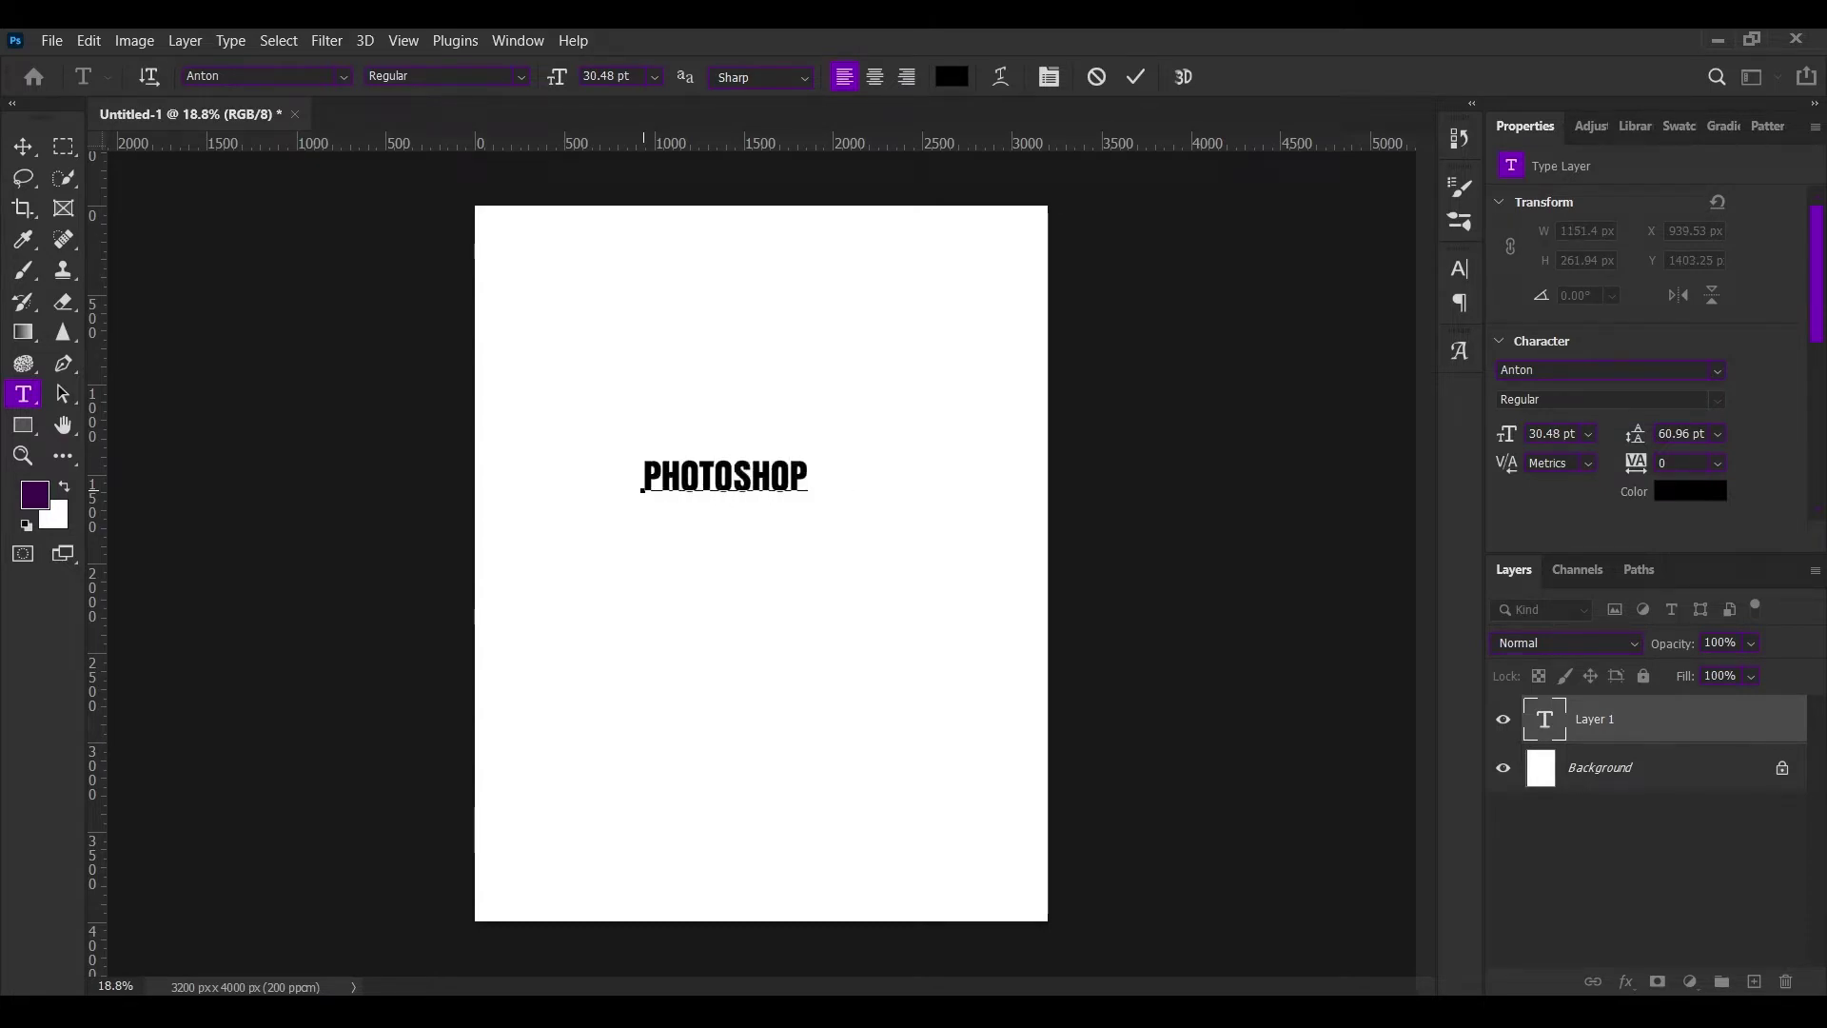
left_click(1135, 76)
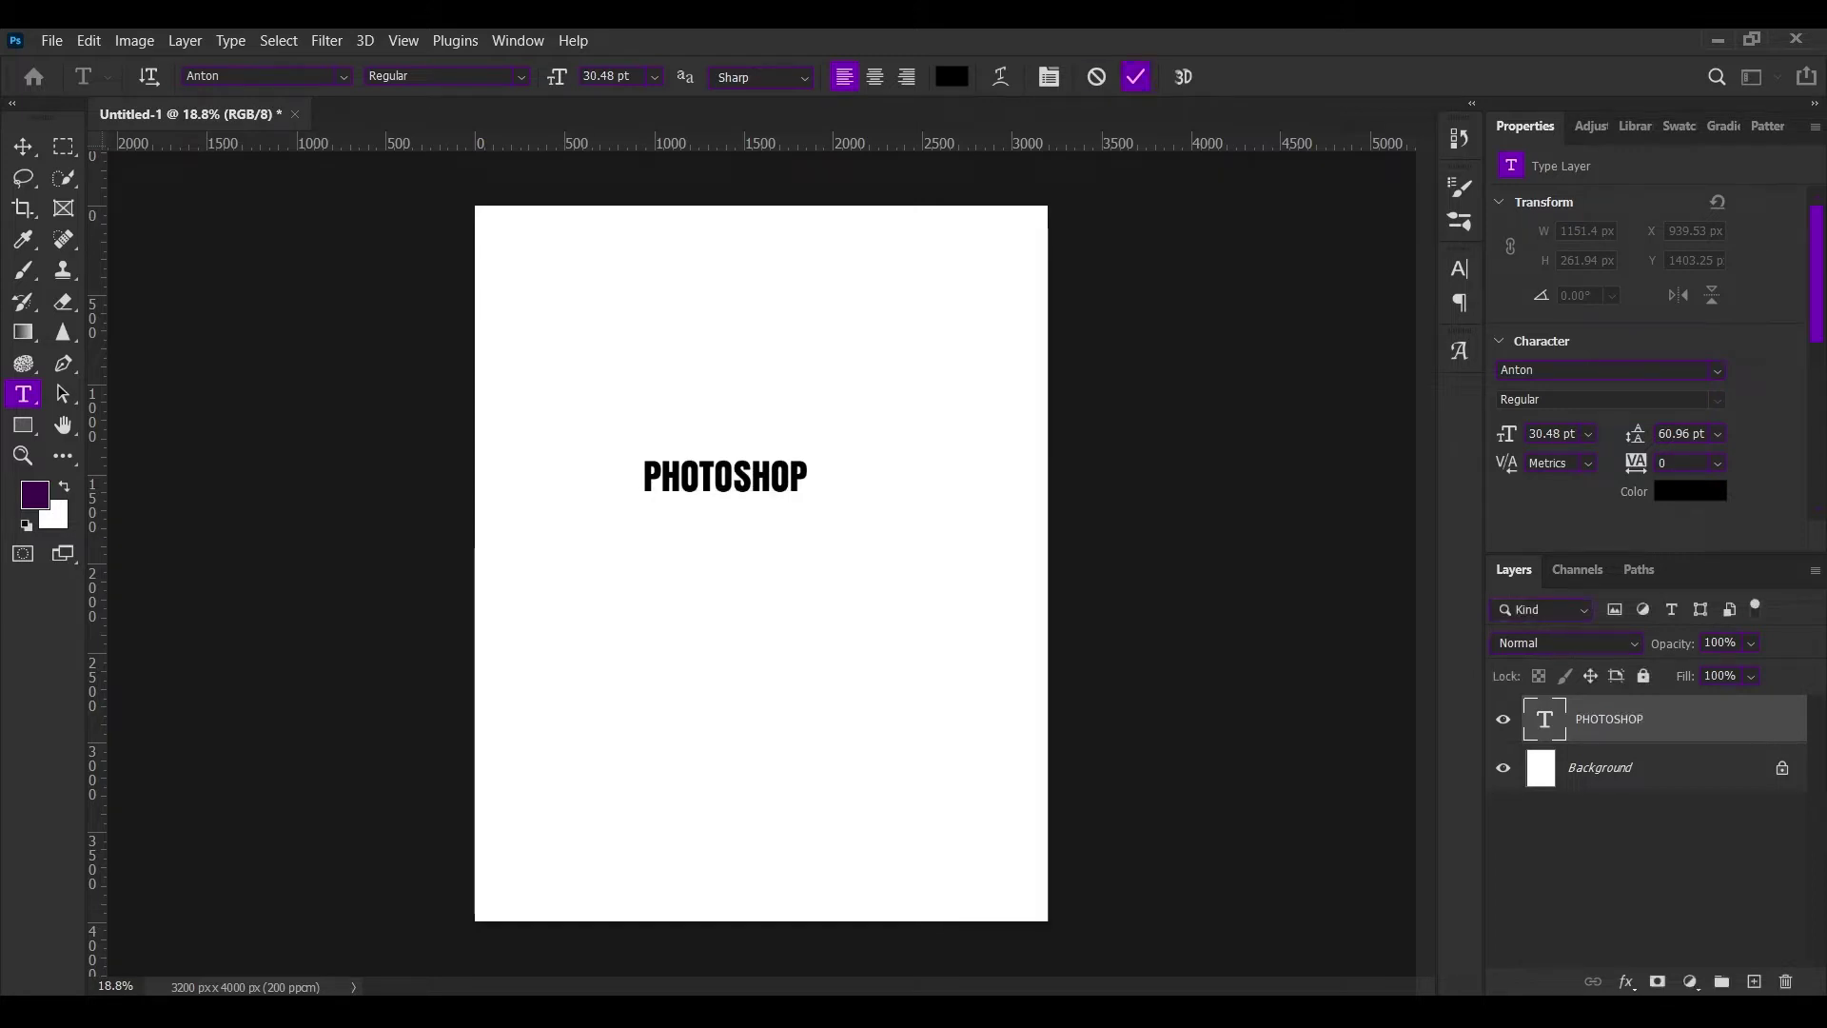
Centre the PHOTOSHOP text on the canvas and scale it to about 197%.
key("ctrl+t")
left_click_drag(761, 467, 798, 550)
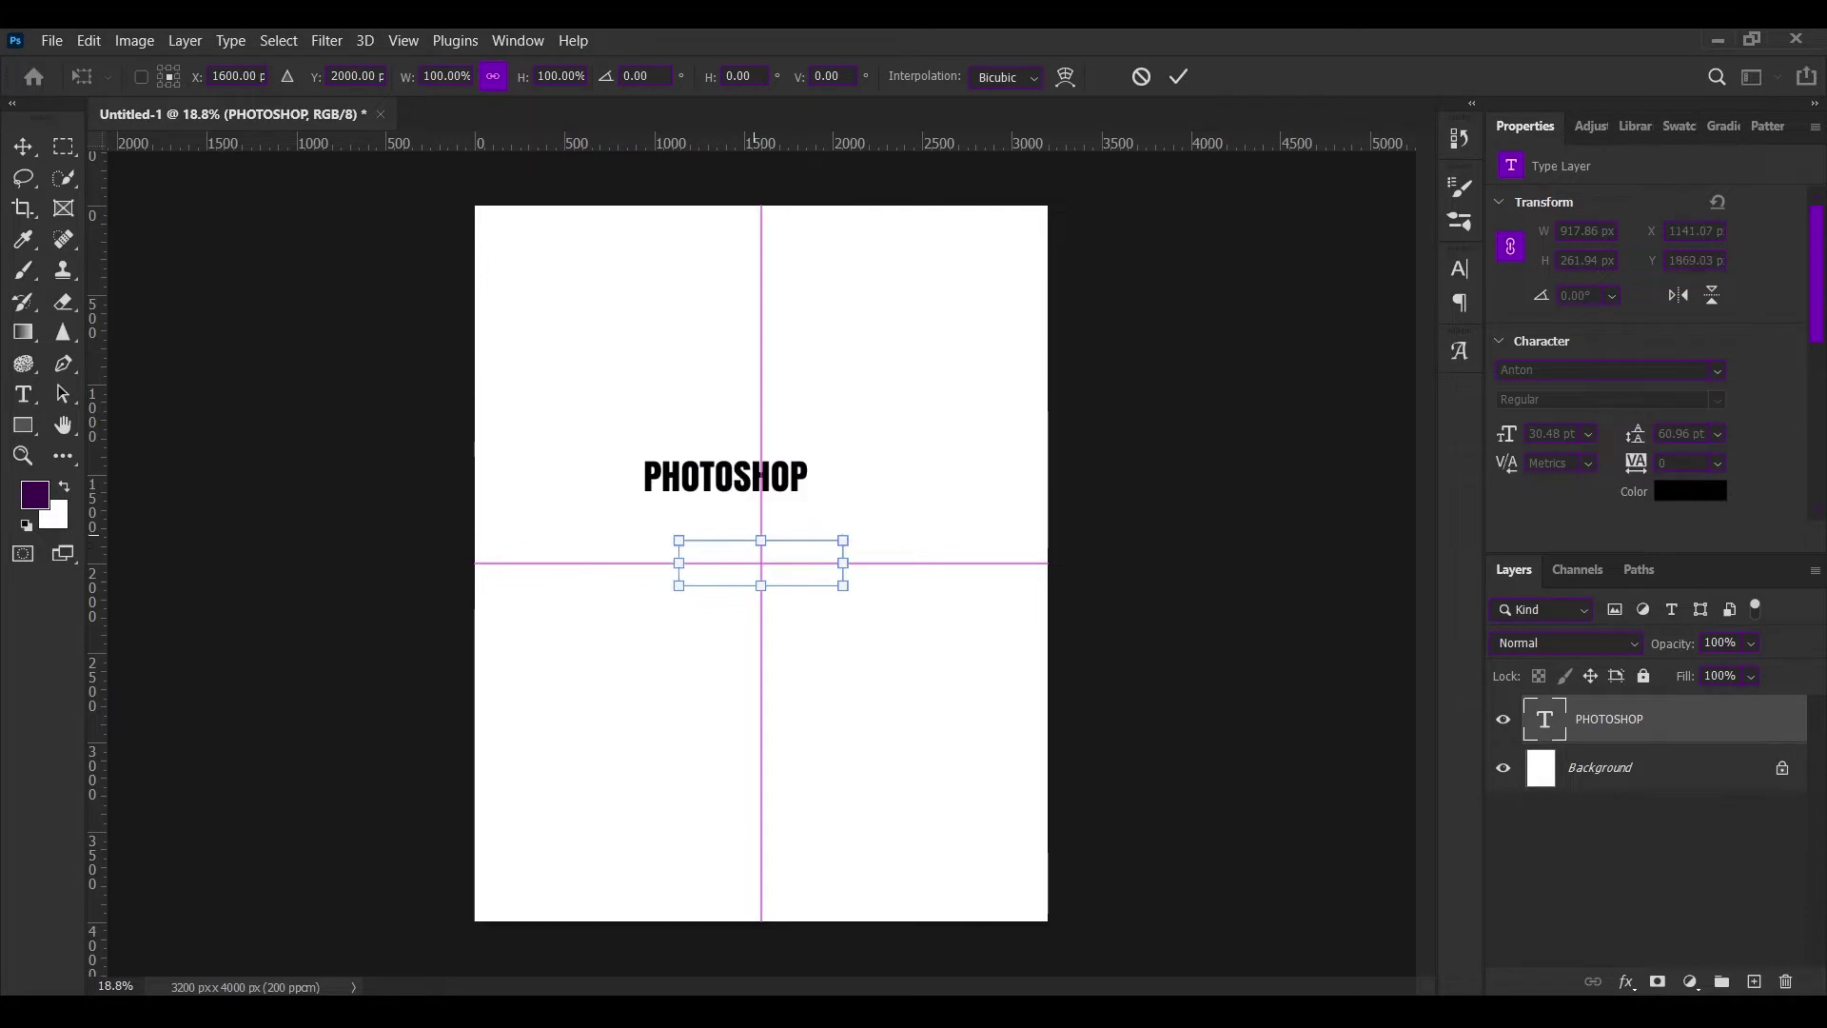
mouse_move(761, 540)
left_mouse_down()
mouse_move(760, 494)
mouse_move(799, 561)
left_mouse_up()
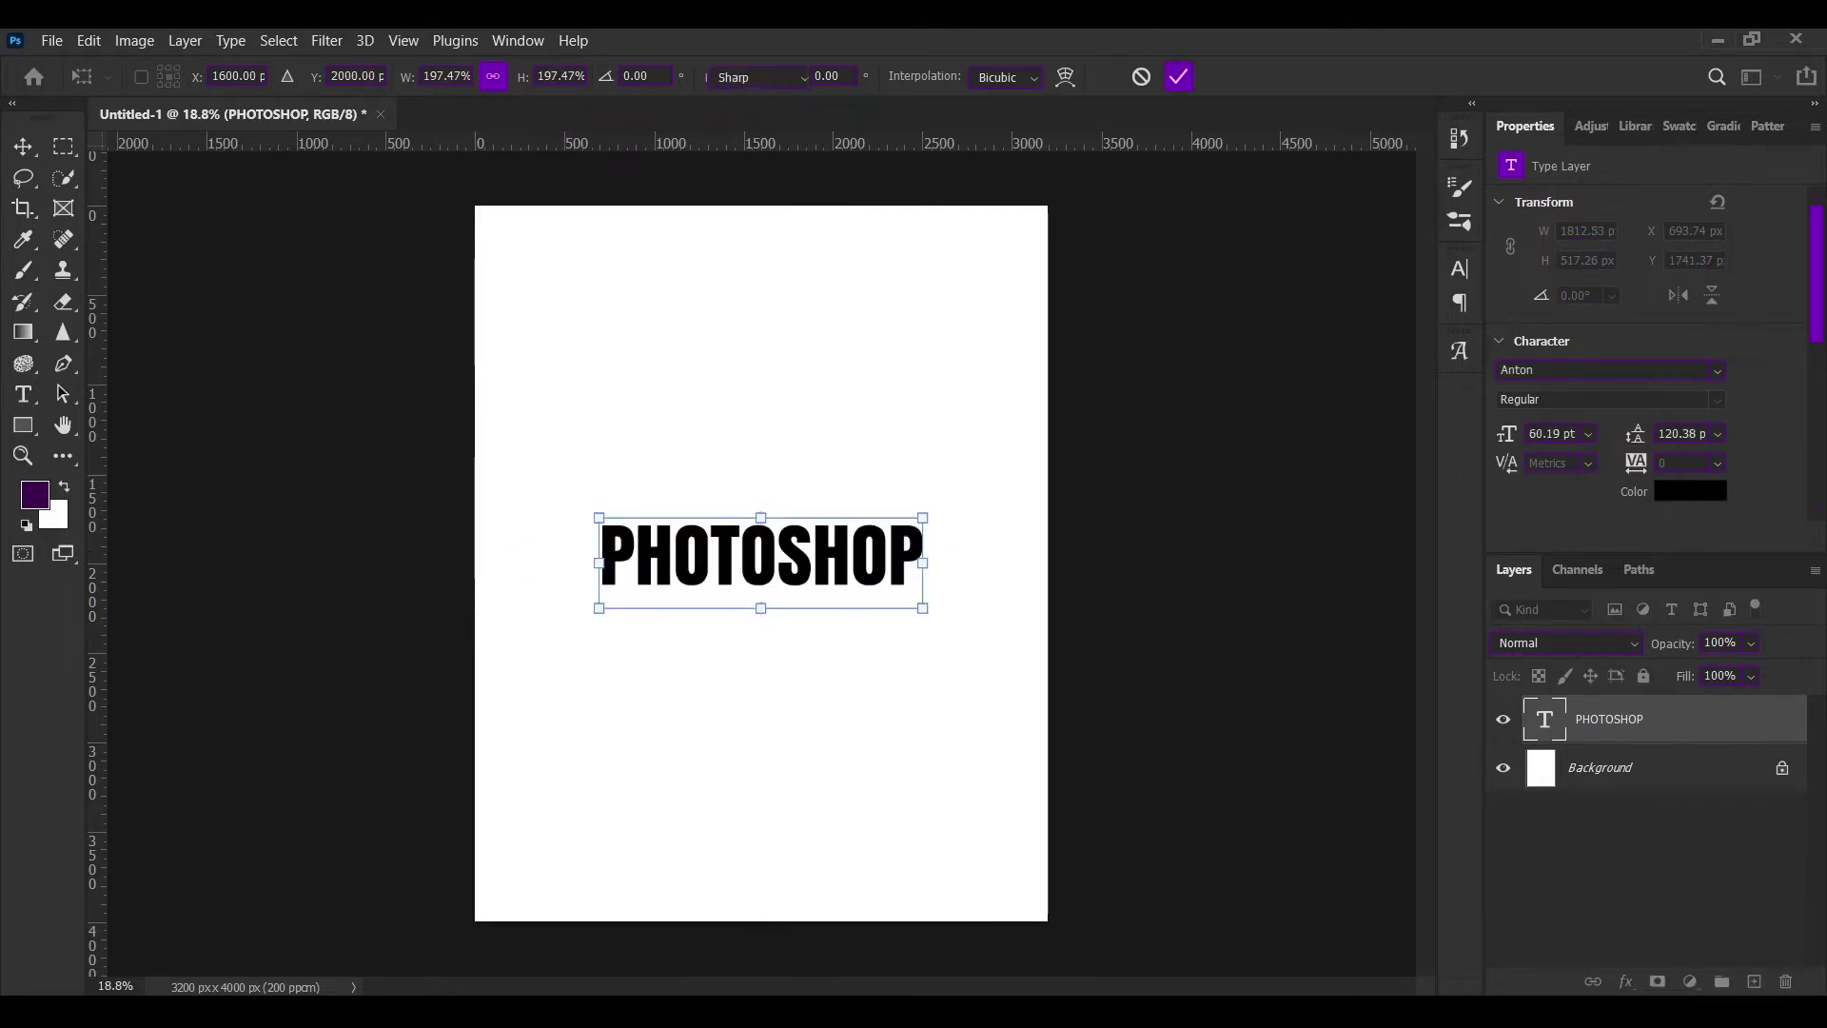
left_click(1178, 76)
Duplicate the PHOTOSHOP layer as PHOTOSHOP copy and move it below the original.
right_click(1661, 720)
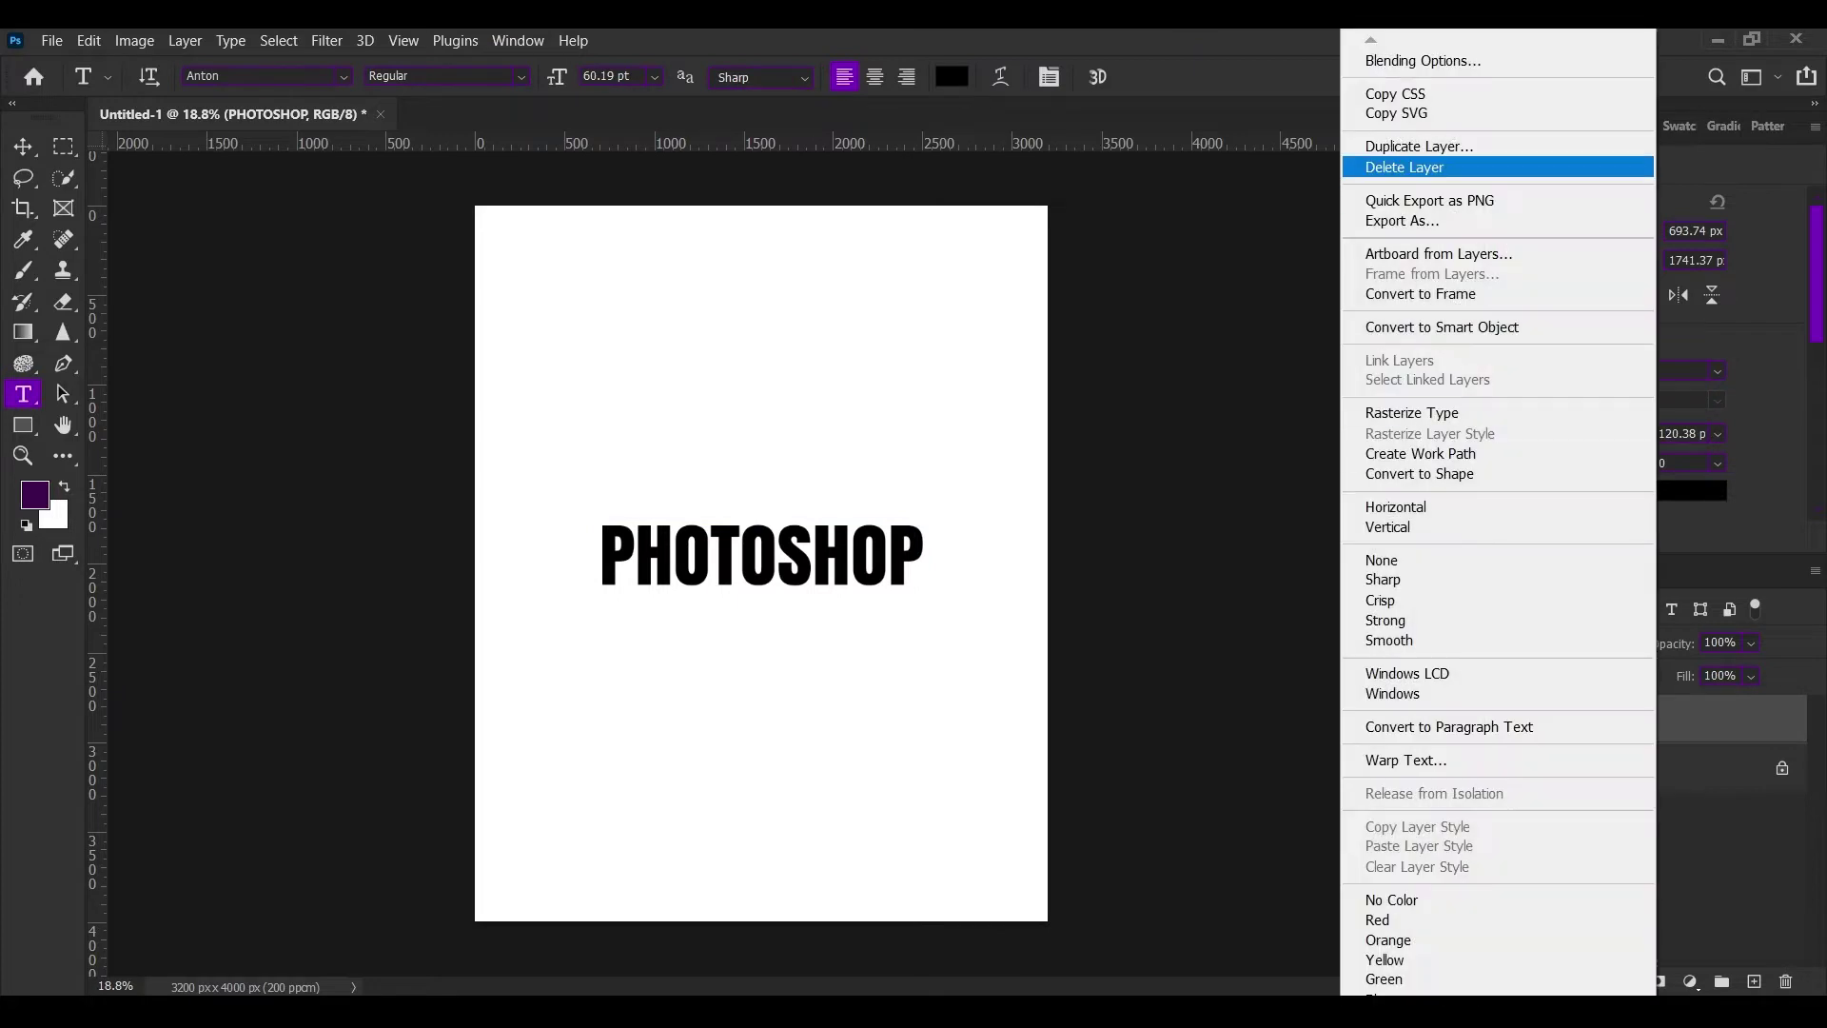
left_click(1419, 147)
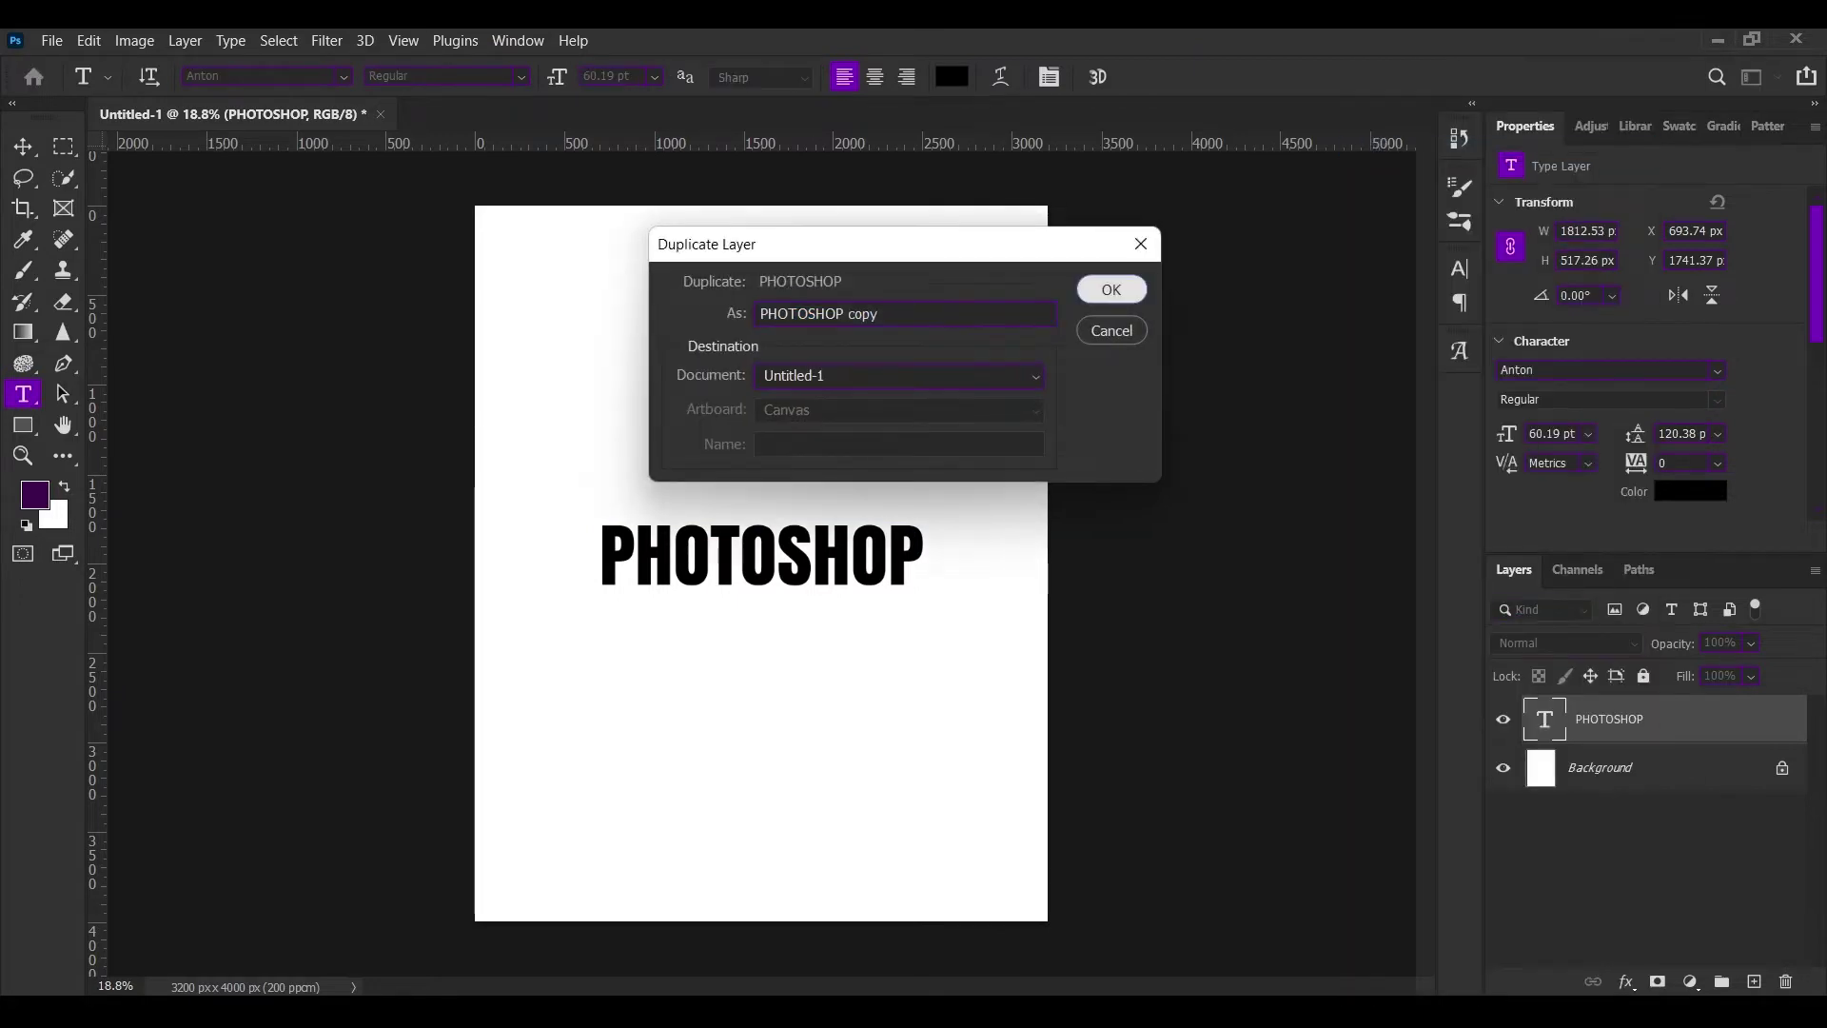
key("Return")
key("ctrl+bracketleft")
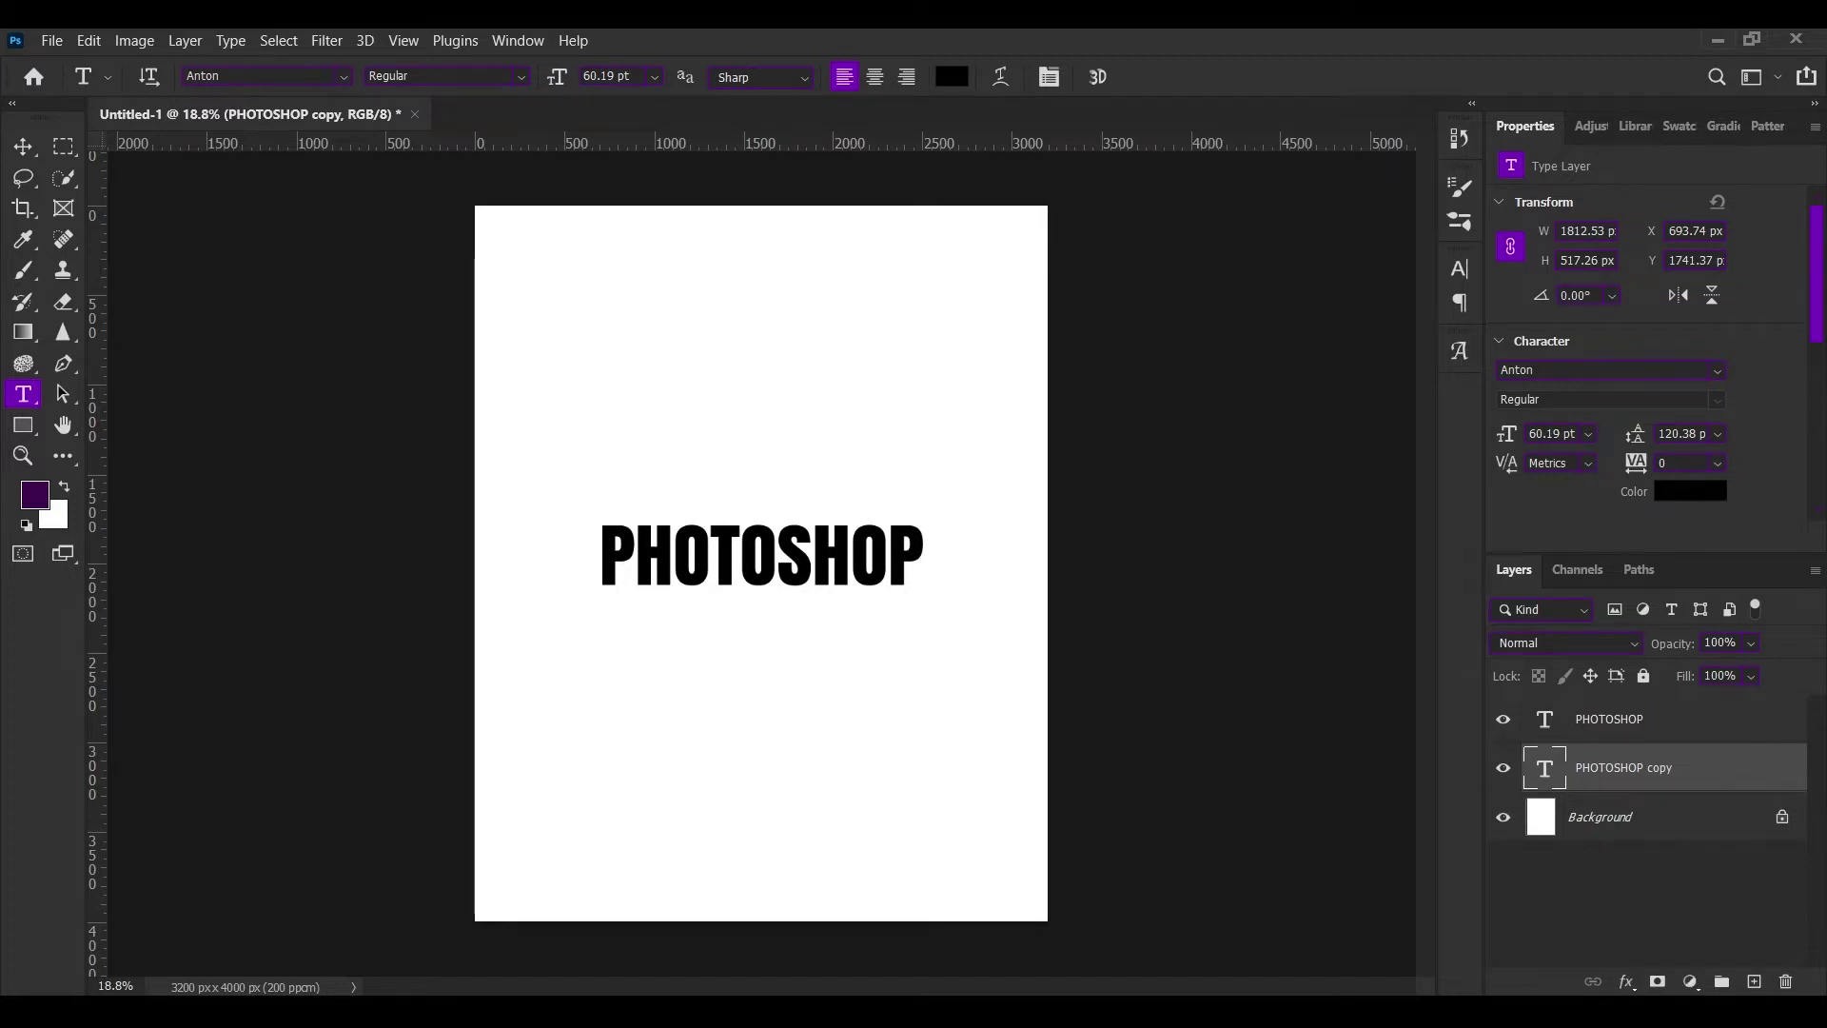
Give PHOTOSHOP copy 0% fill opacity and a 10 px white outside stroke.
double_click(1713, 767)
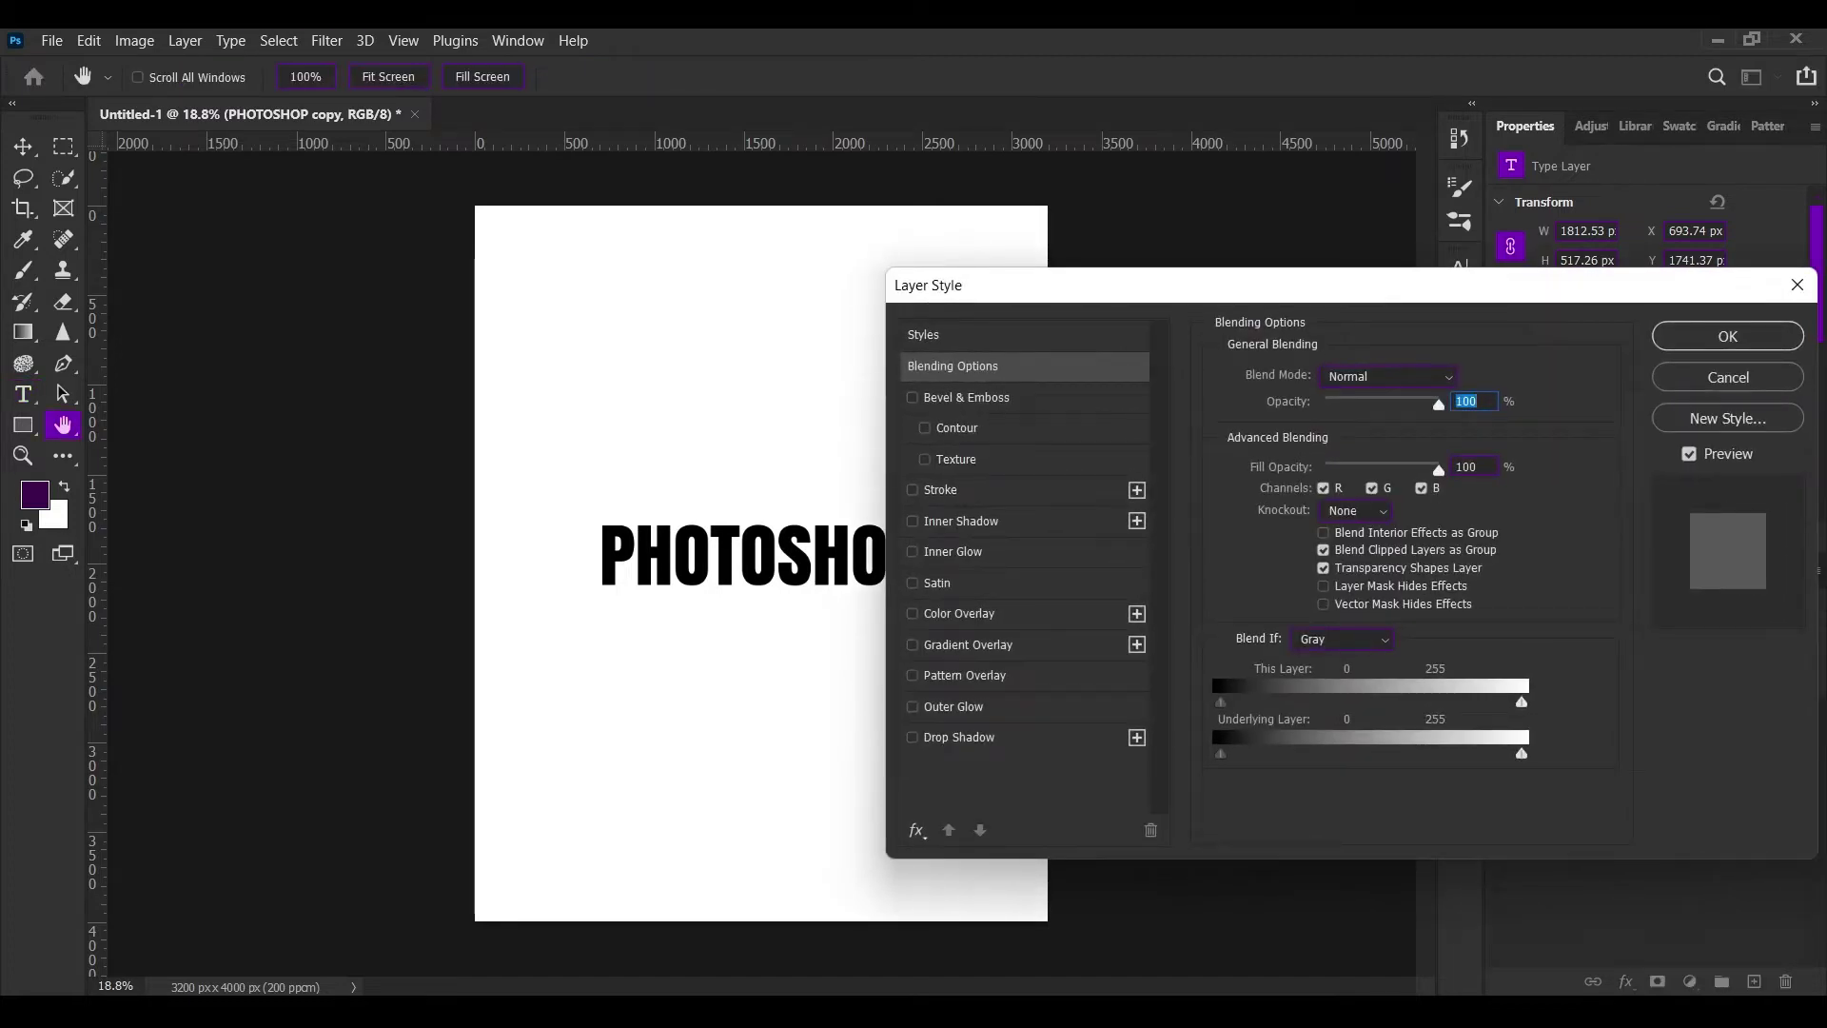
left_click_drag(1439, 470, 1323, 470)
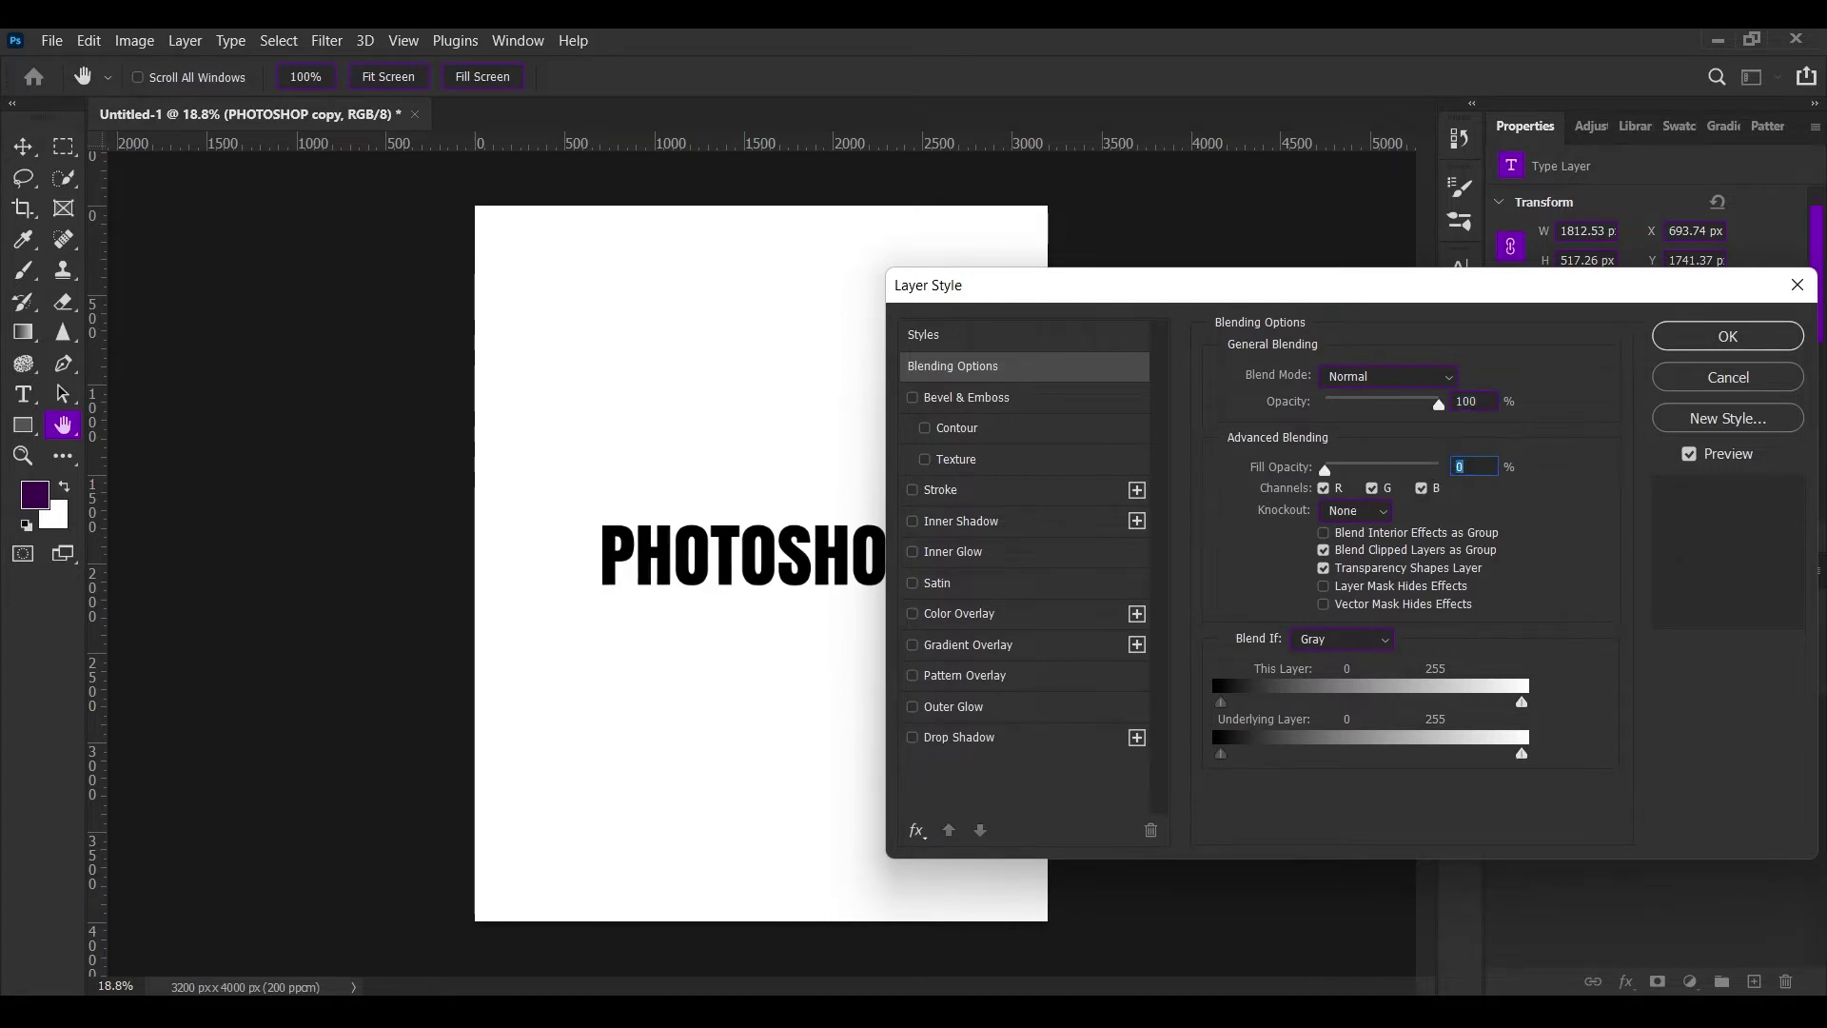
left_click(912, 490)
left_click(941, 489)
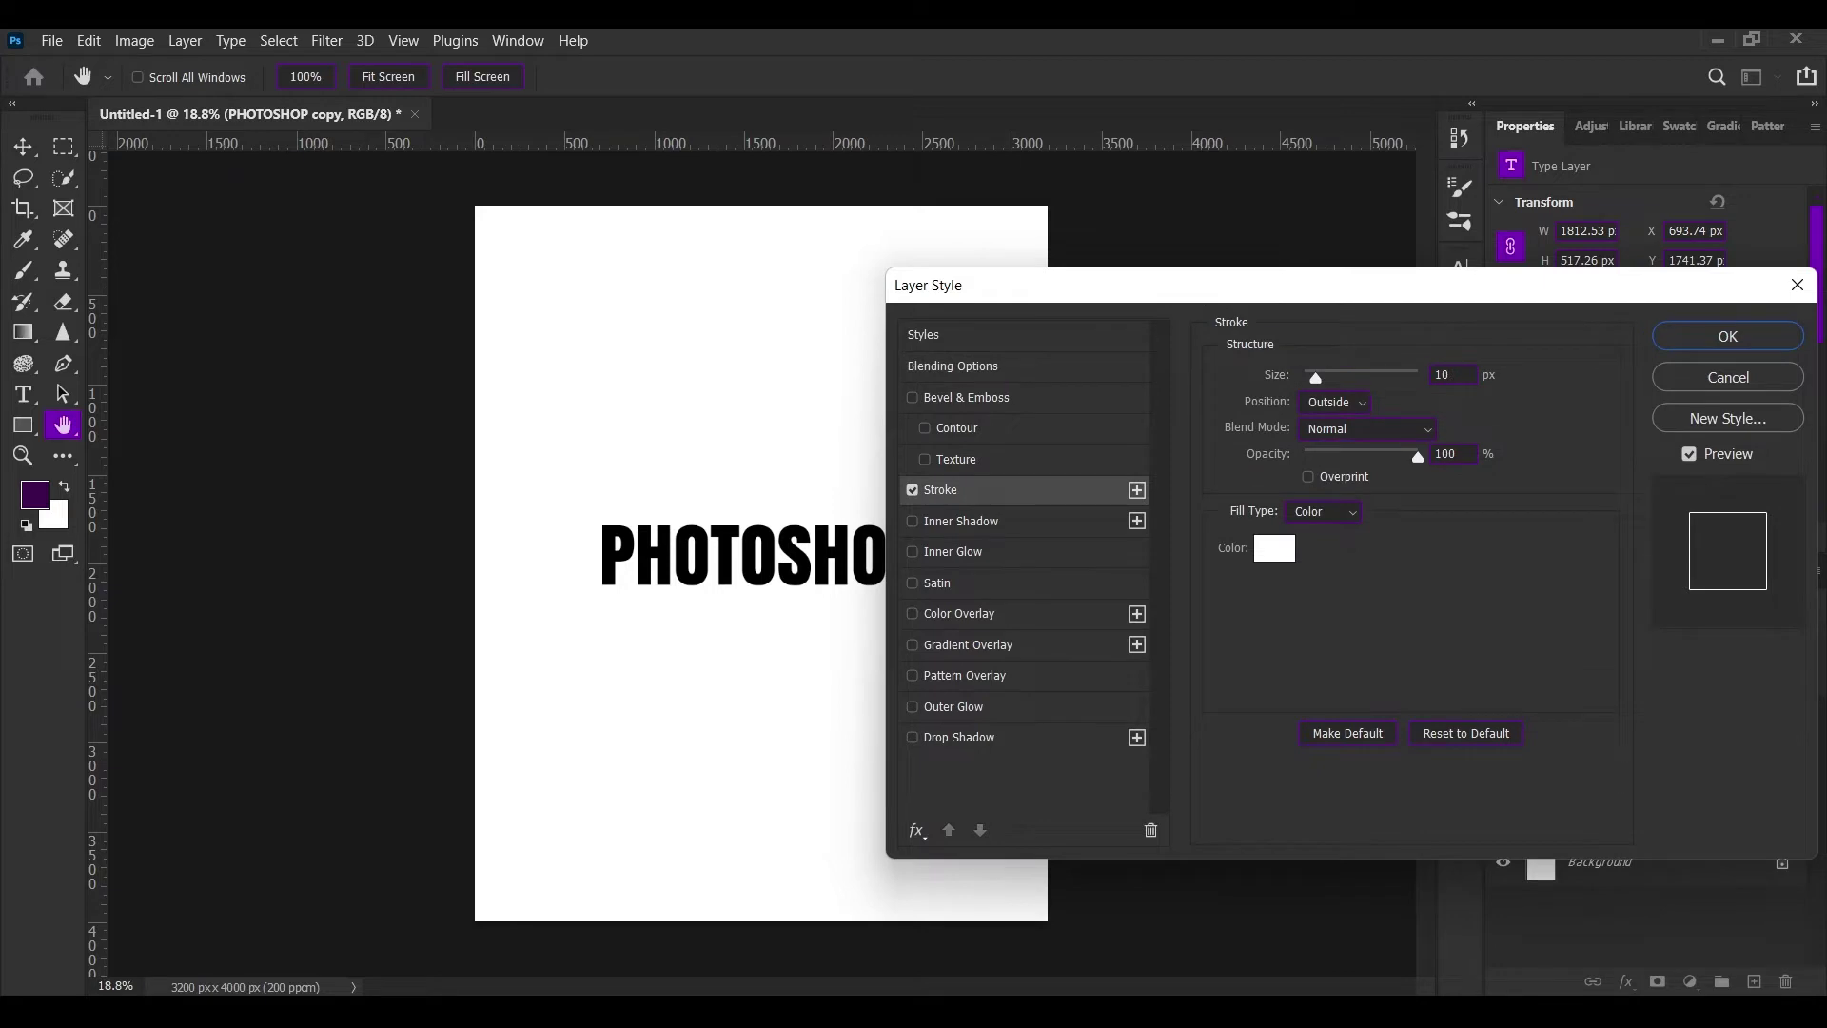
left_click(1729, 336)
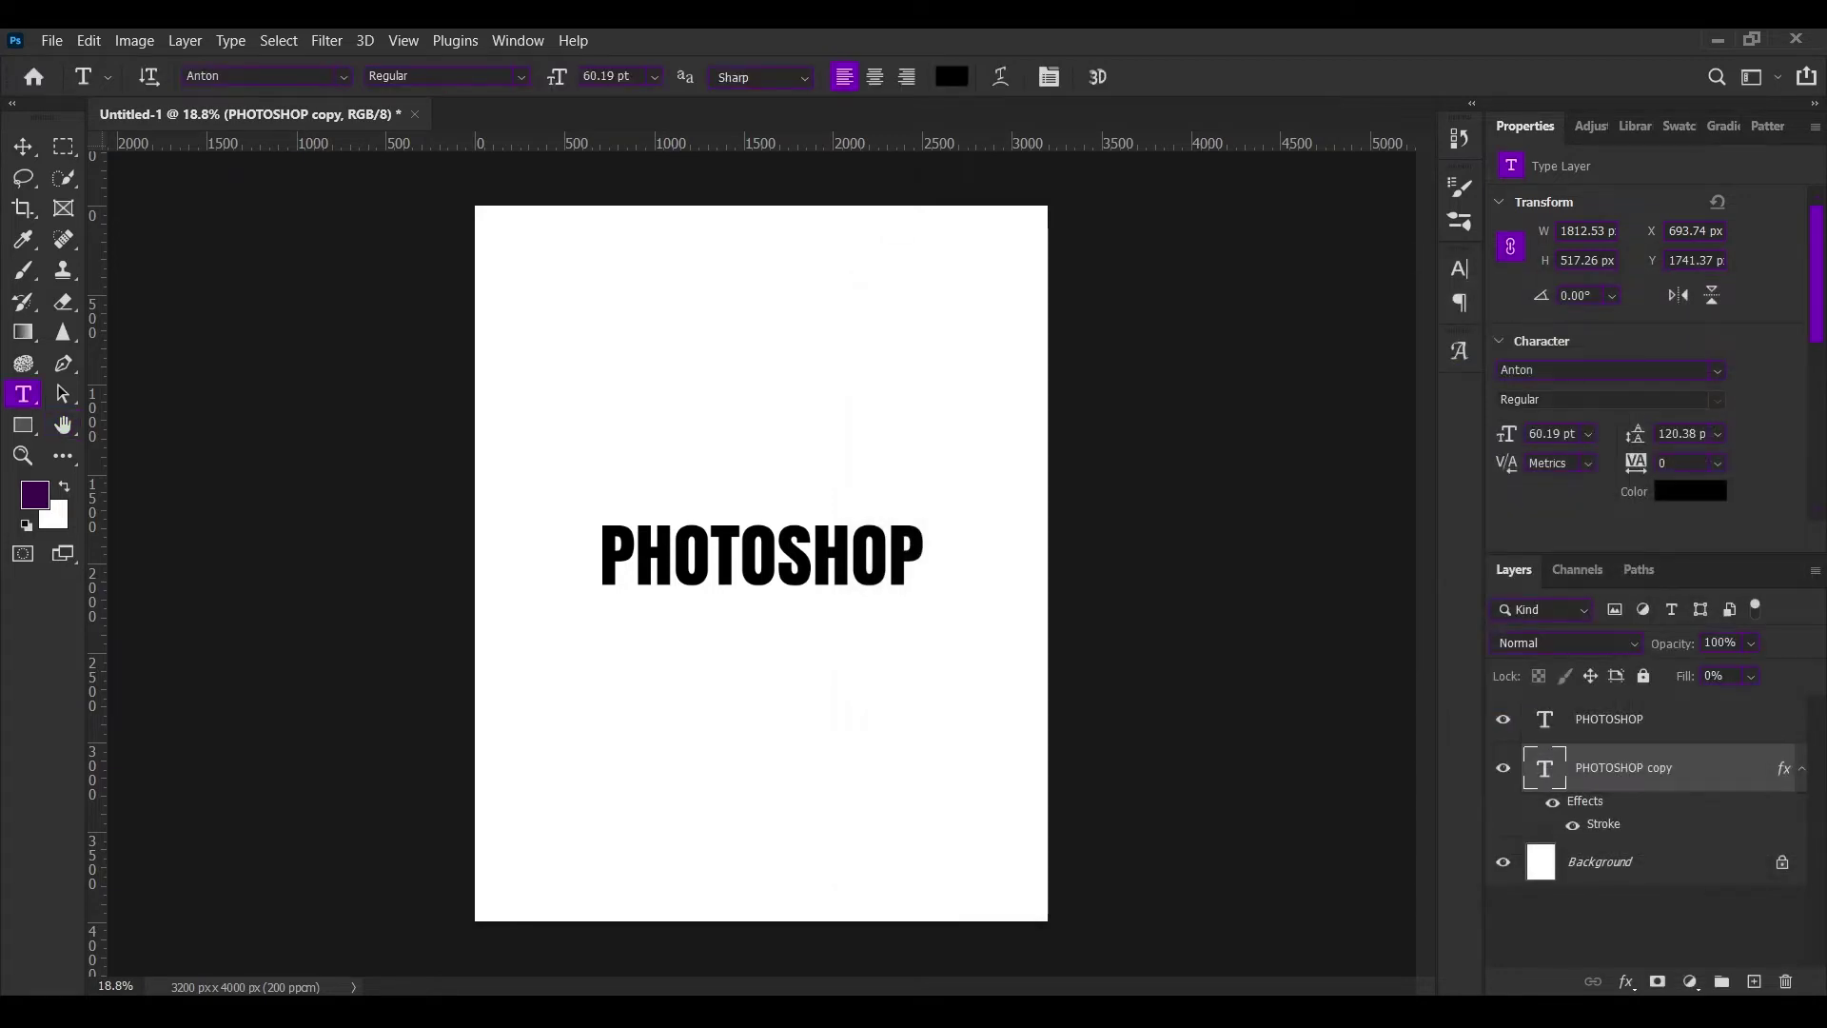
key("alt+bracketleft")
Add a black Solid Color fill layer above the Background.
left_click(1690, 981)
left_click(1660, 567)
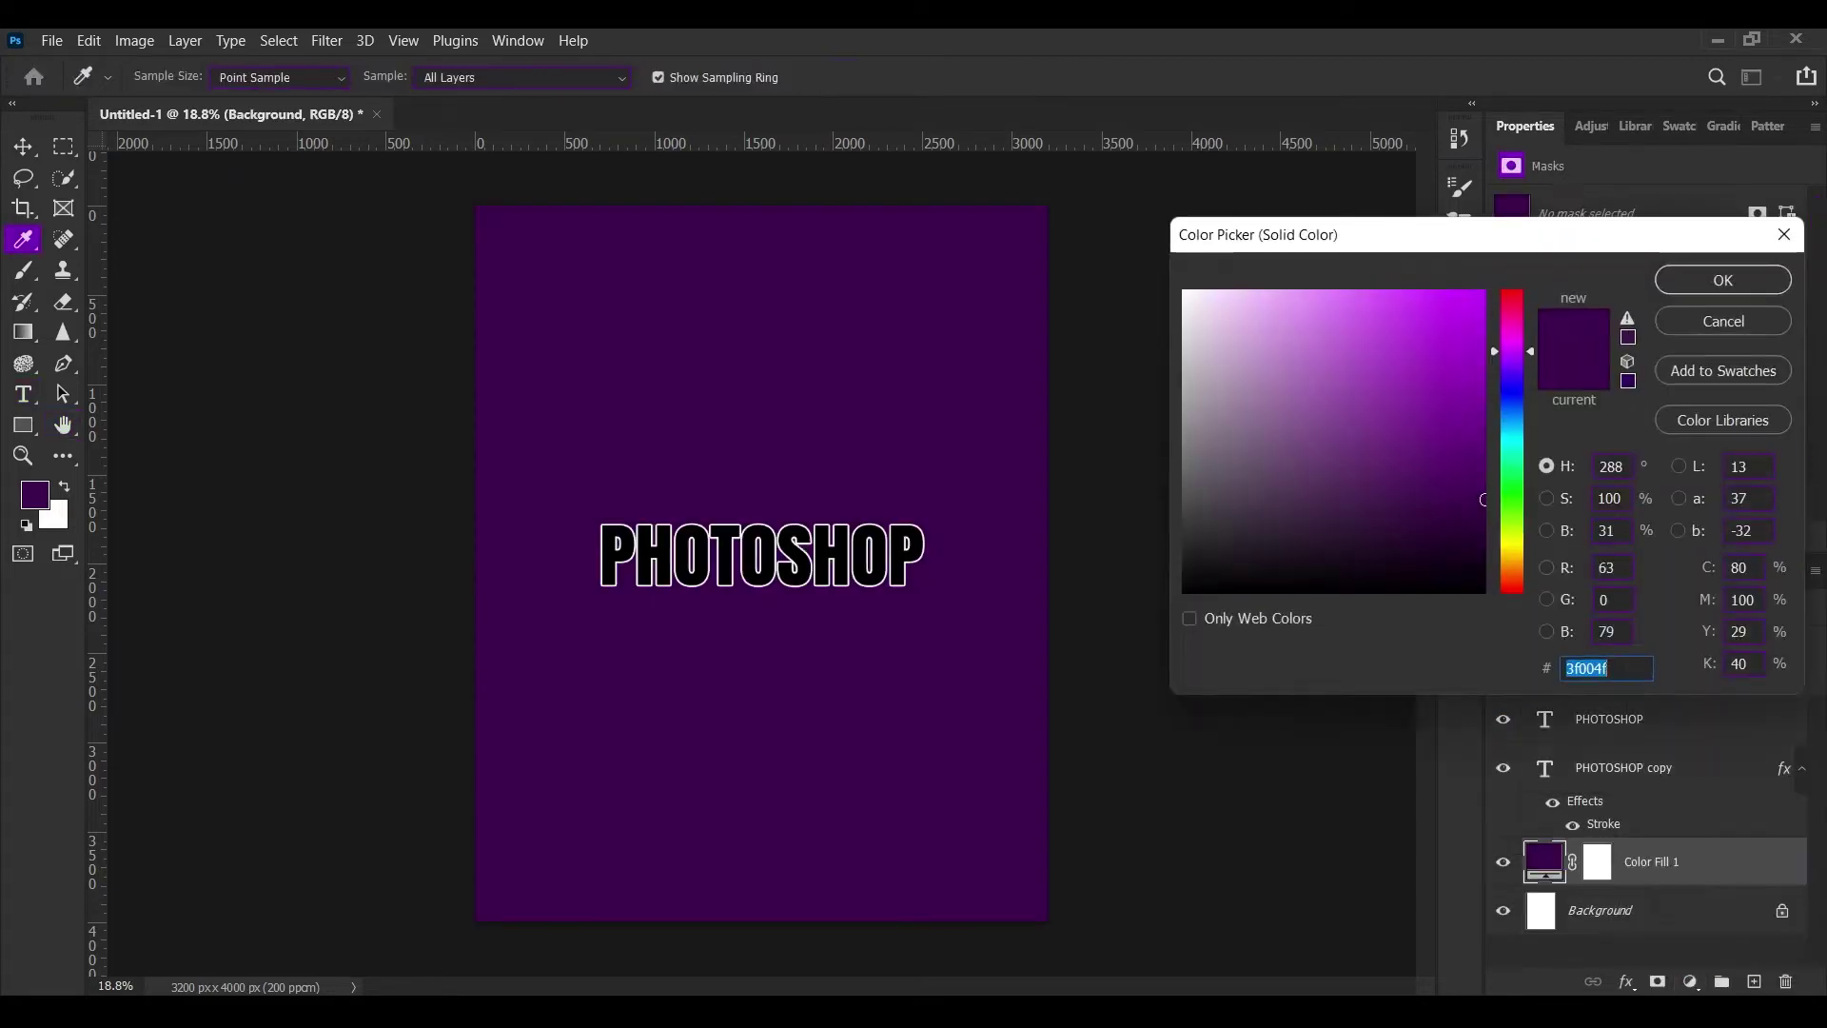
key("t")
key("Return")
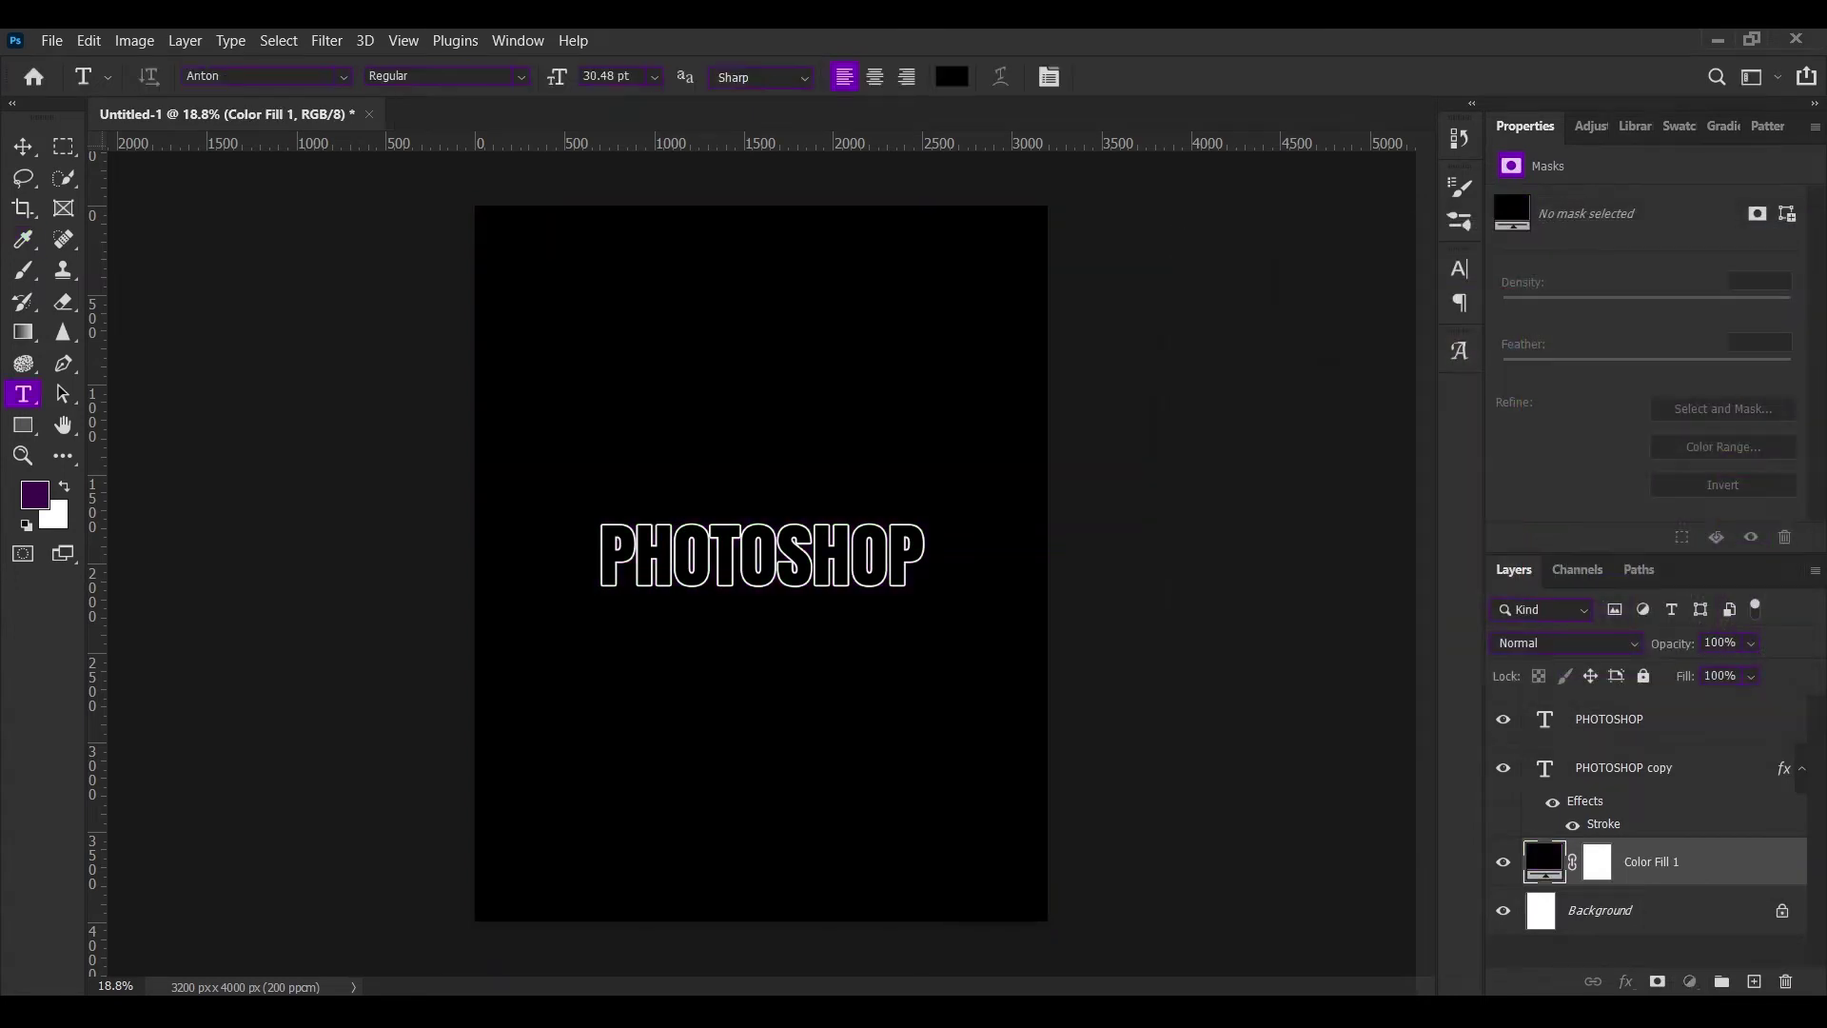
key("alt+bracketright")
key("ctrl+t")
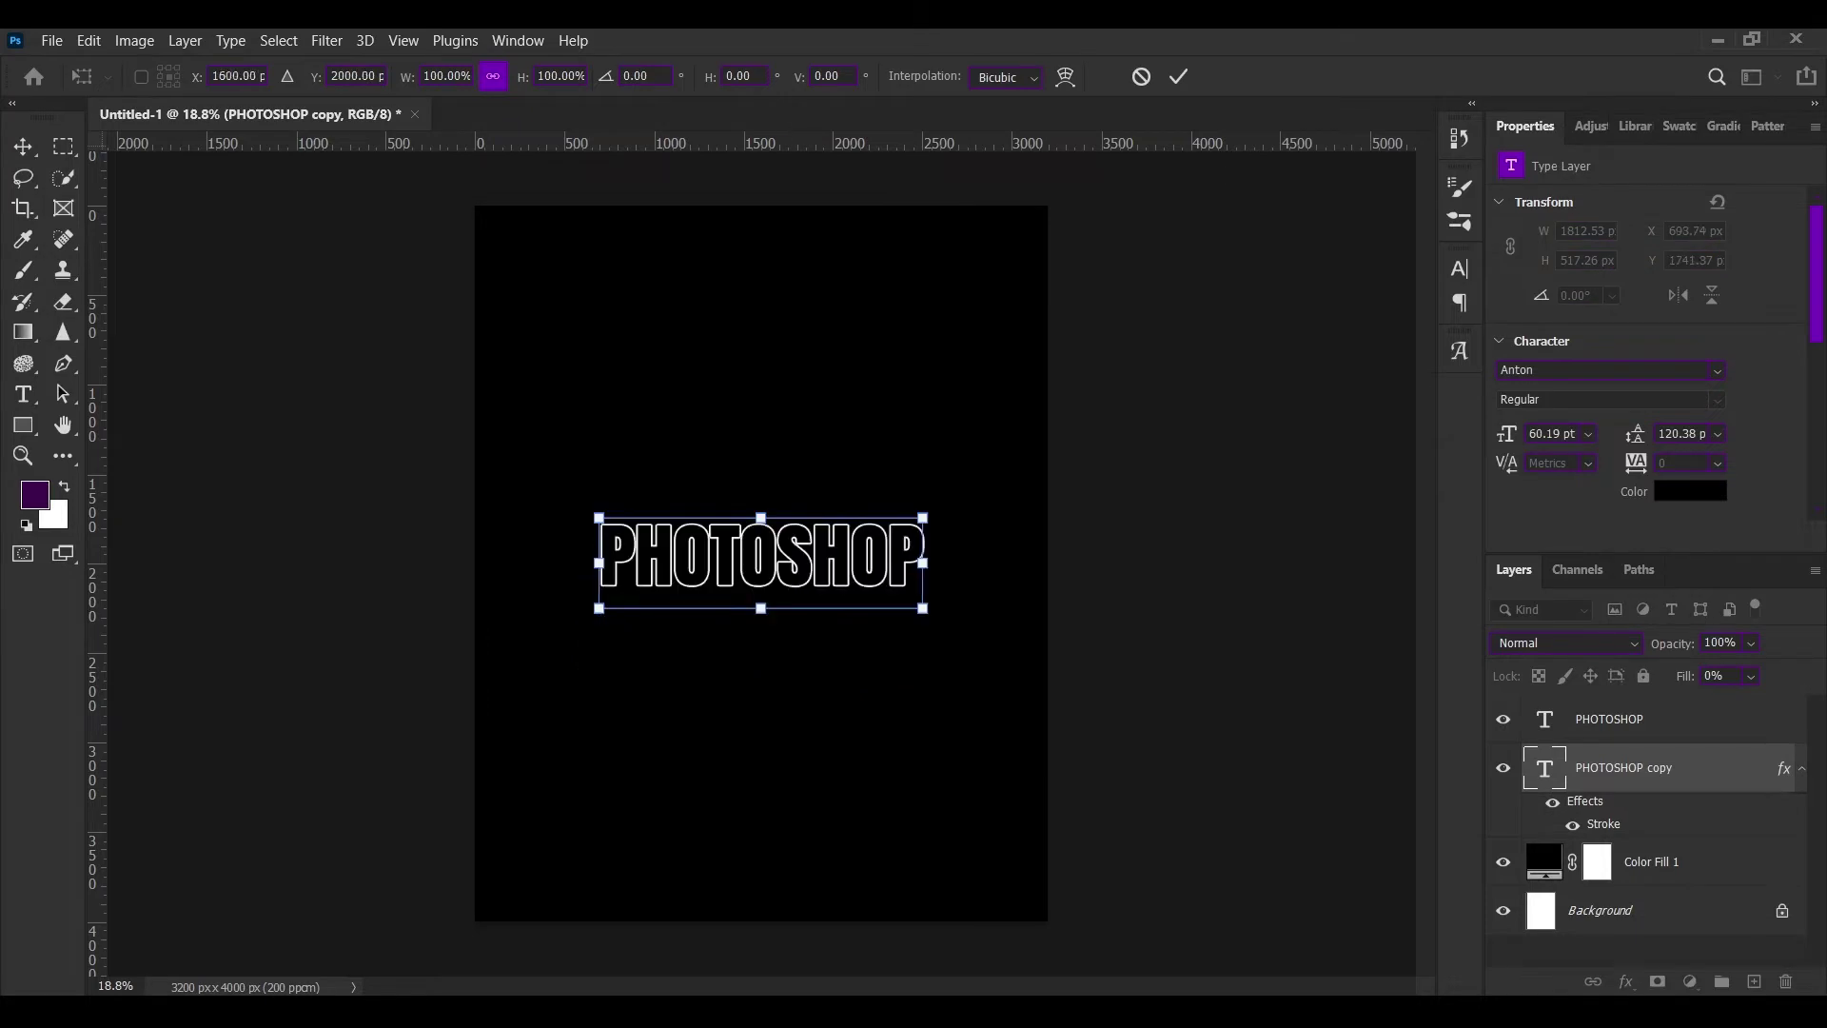
key("Return")
Set the original PHOTOSHOP text colour to white (ffffff).
key("alt+bracketright")
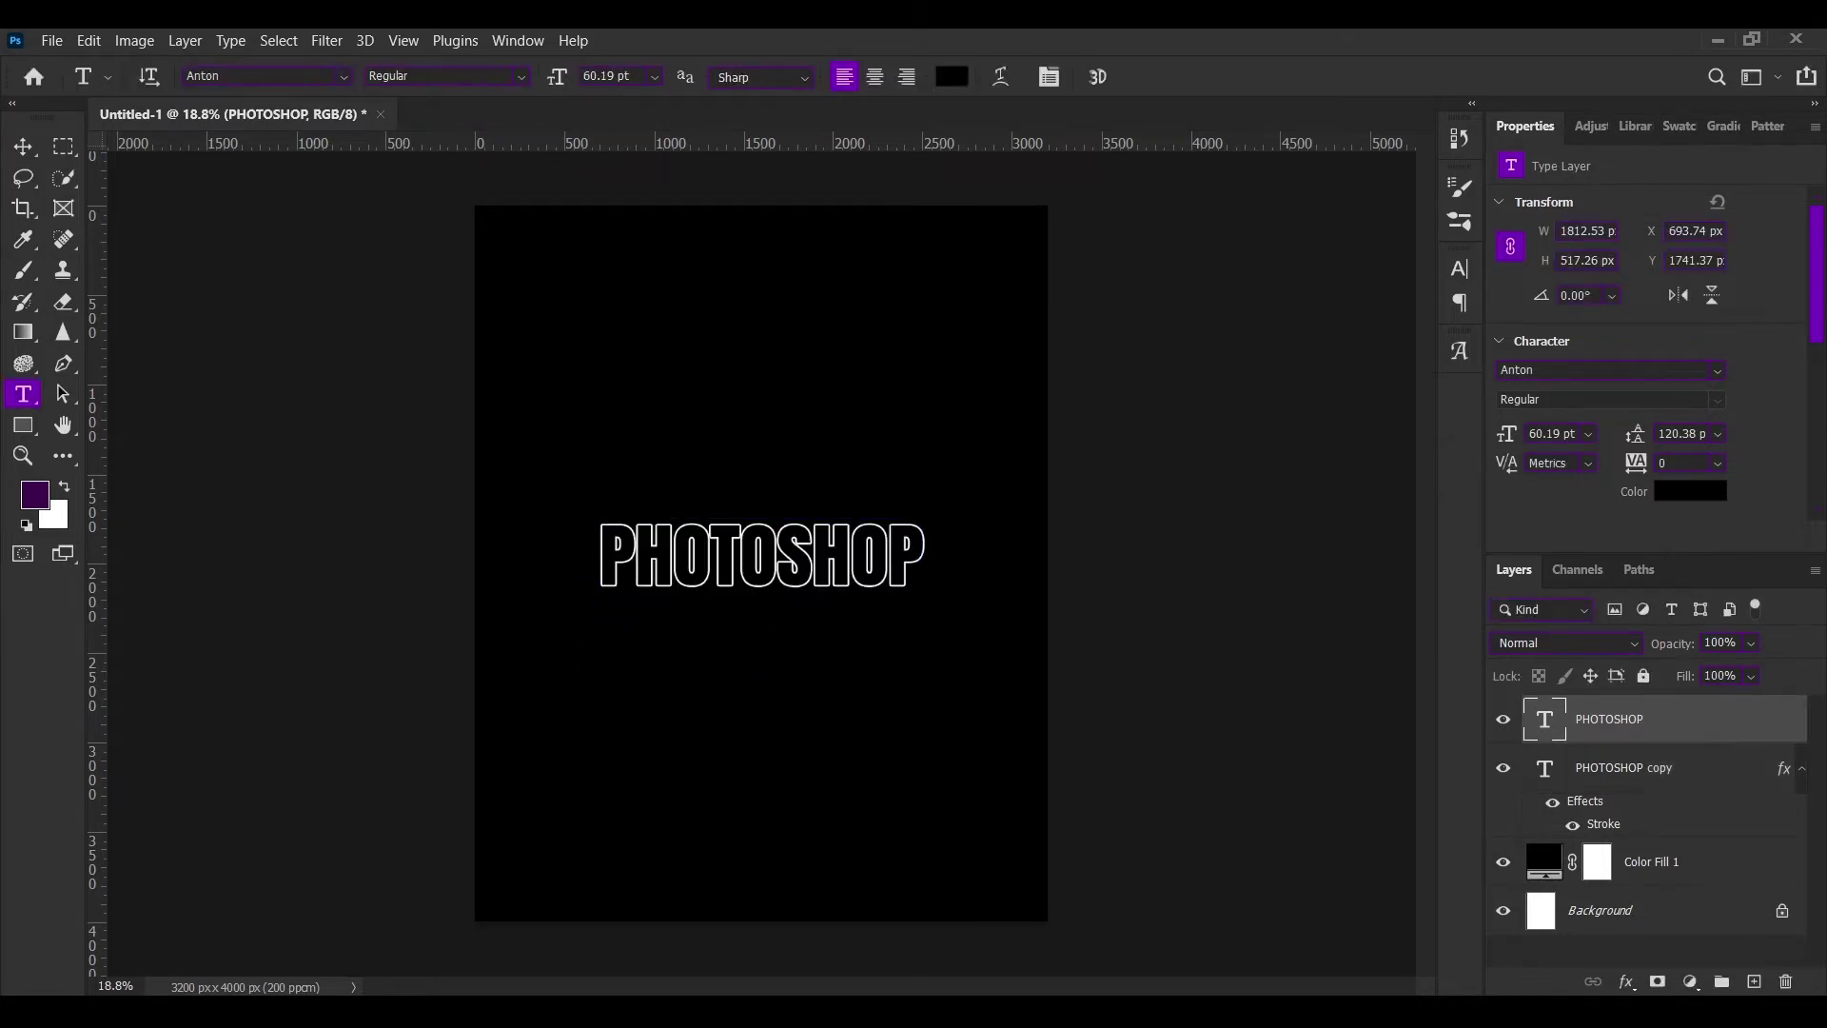
left_click(951, 76)
type("ffffff")
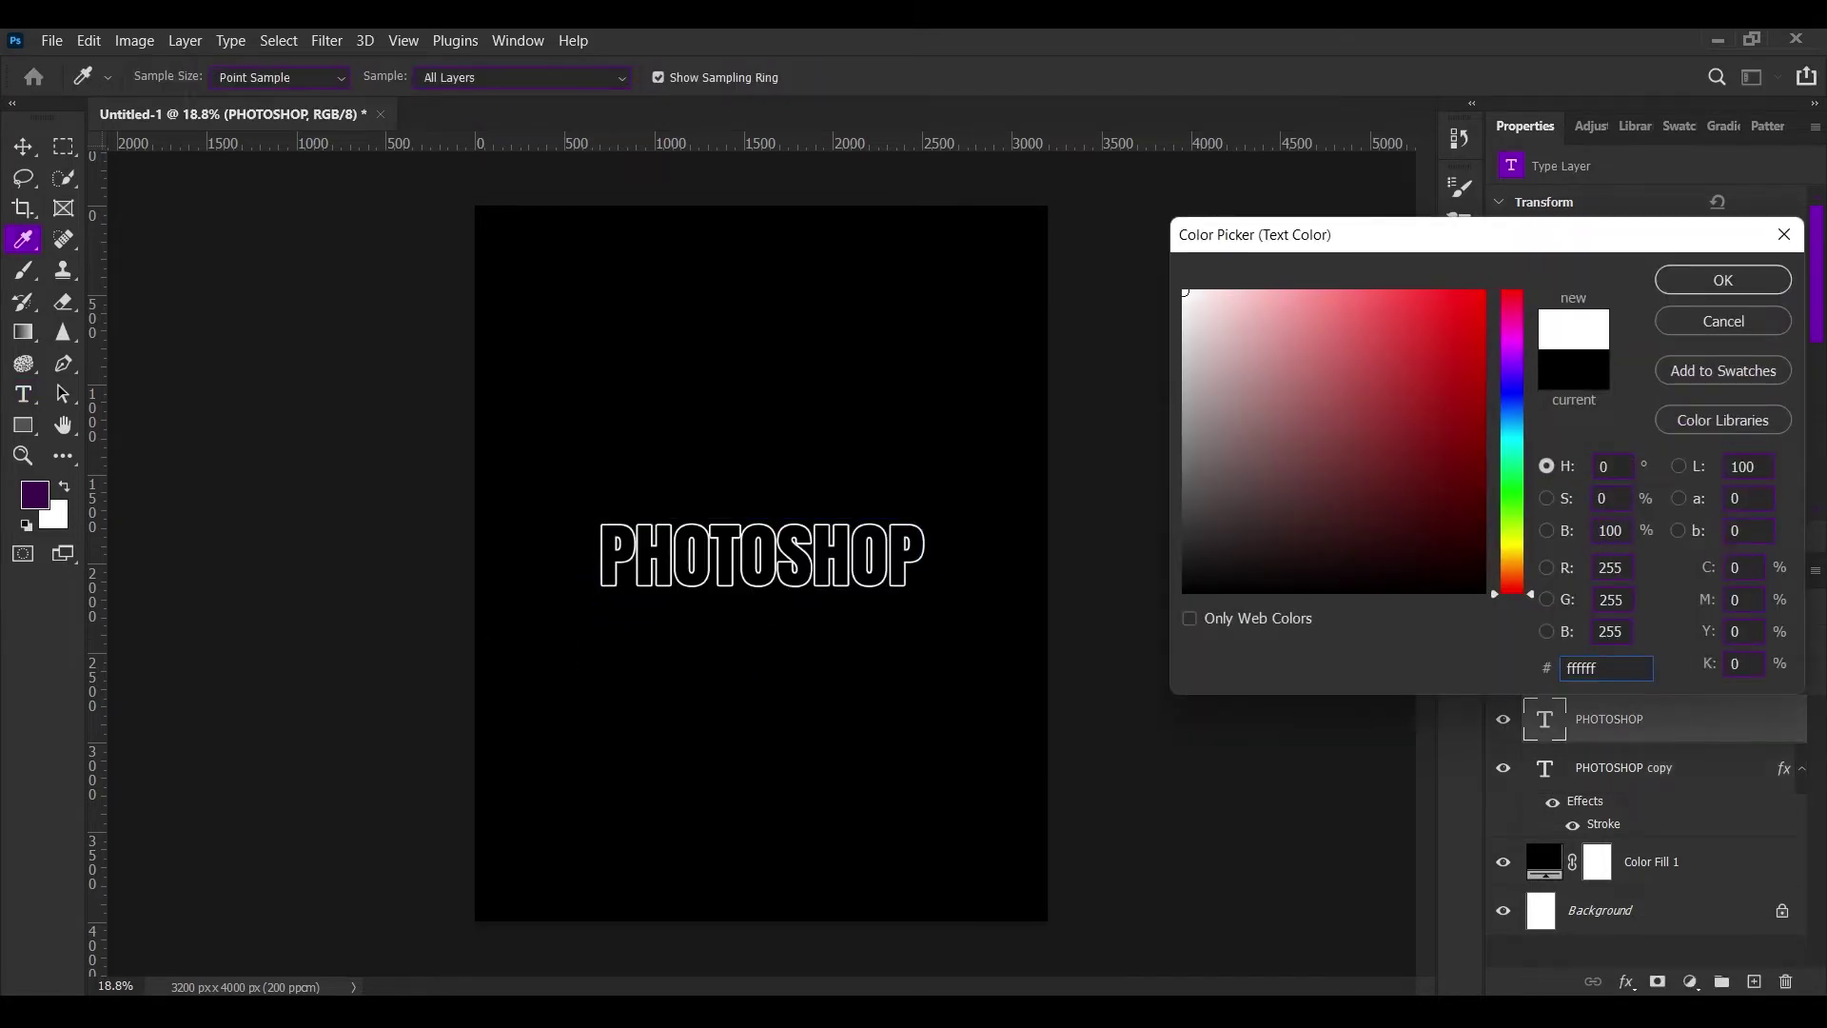
key("Return")
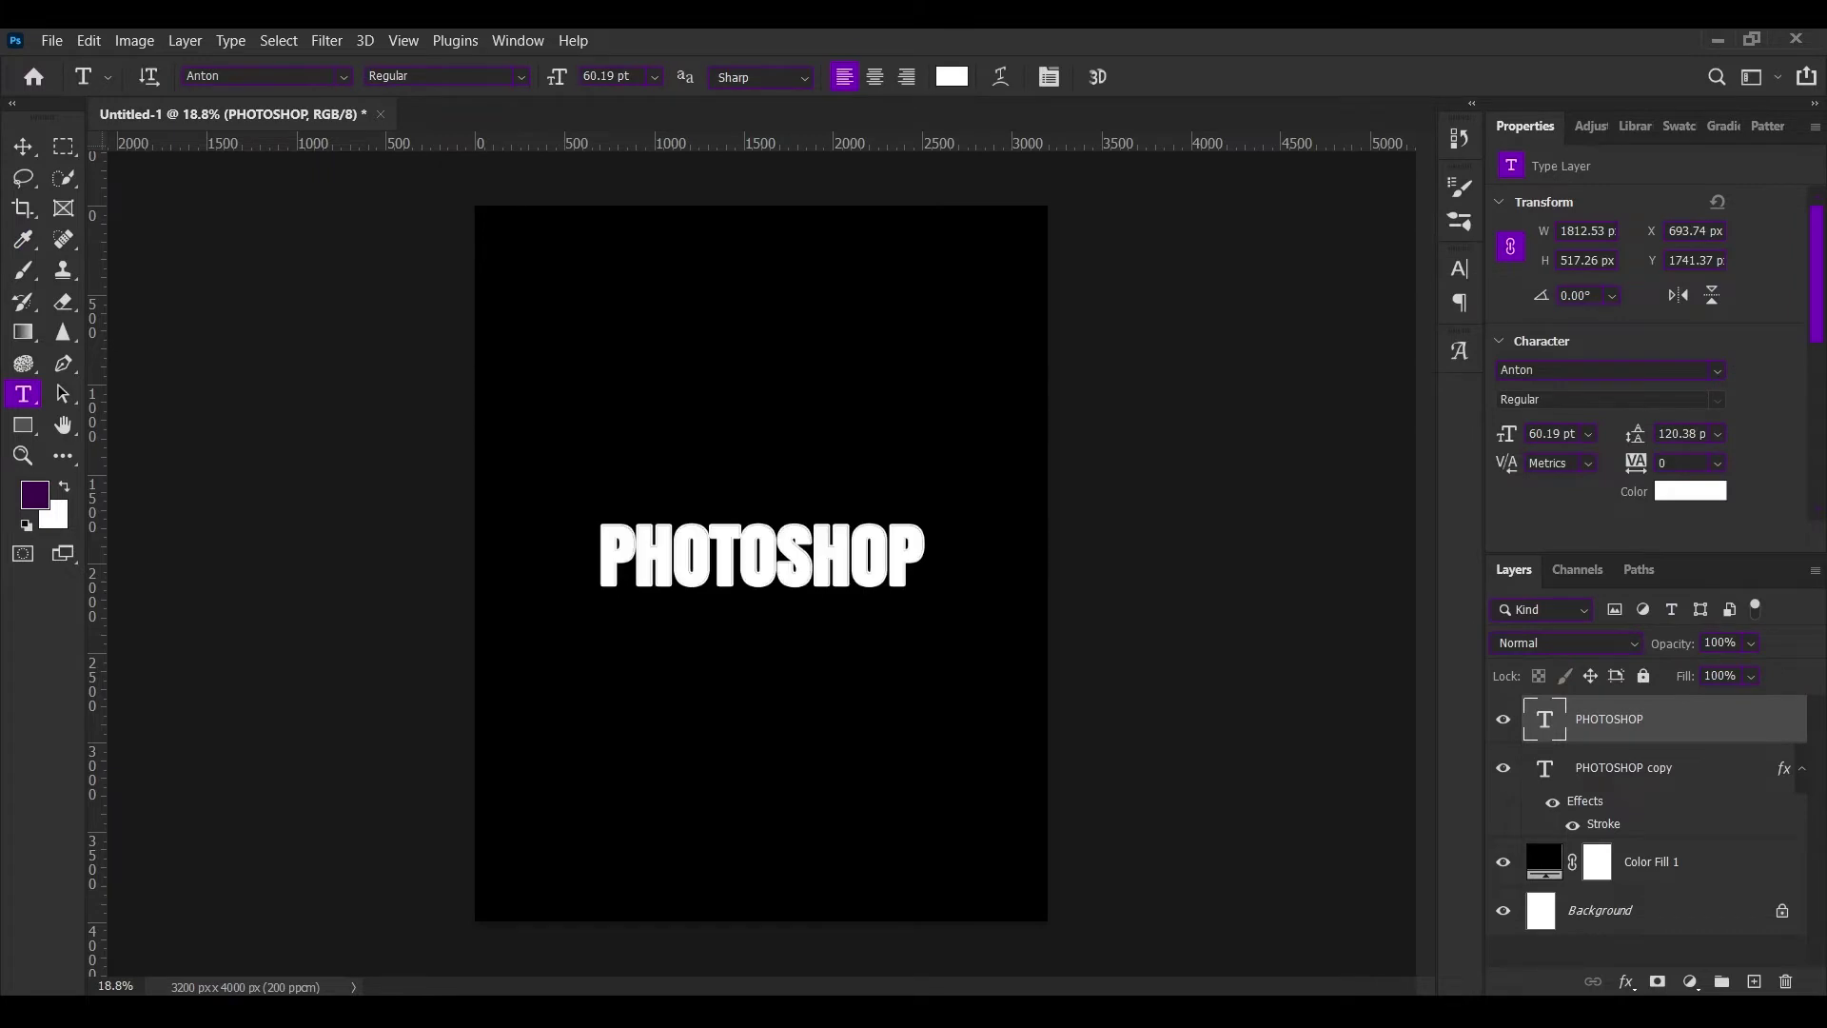
key("alt+bracketleft")
key("ctrl+t")
Shift the outlined PHOTOSHOP copy down below the white text.
left_click_drag(842, 533, 846, 563)
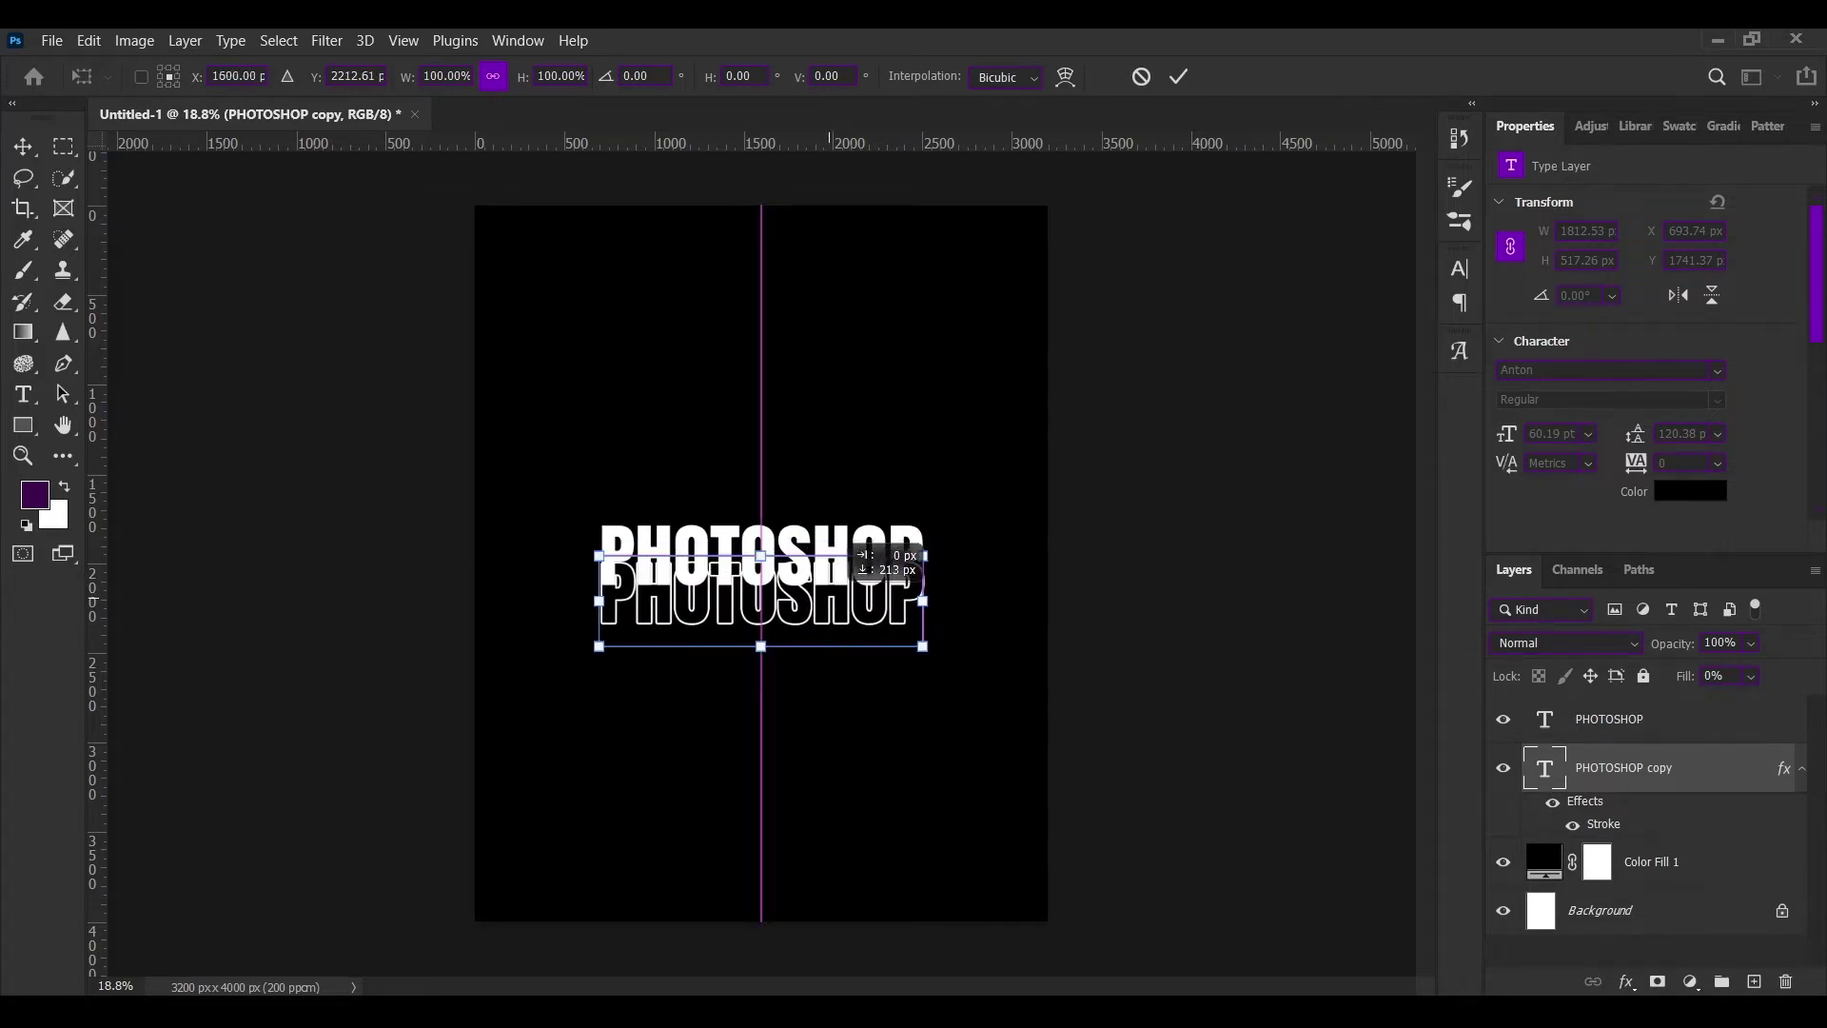
left_click_drag(846, 564, 847, 573)
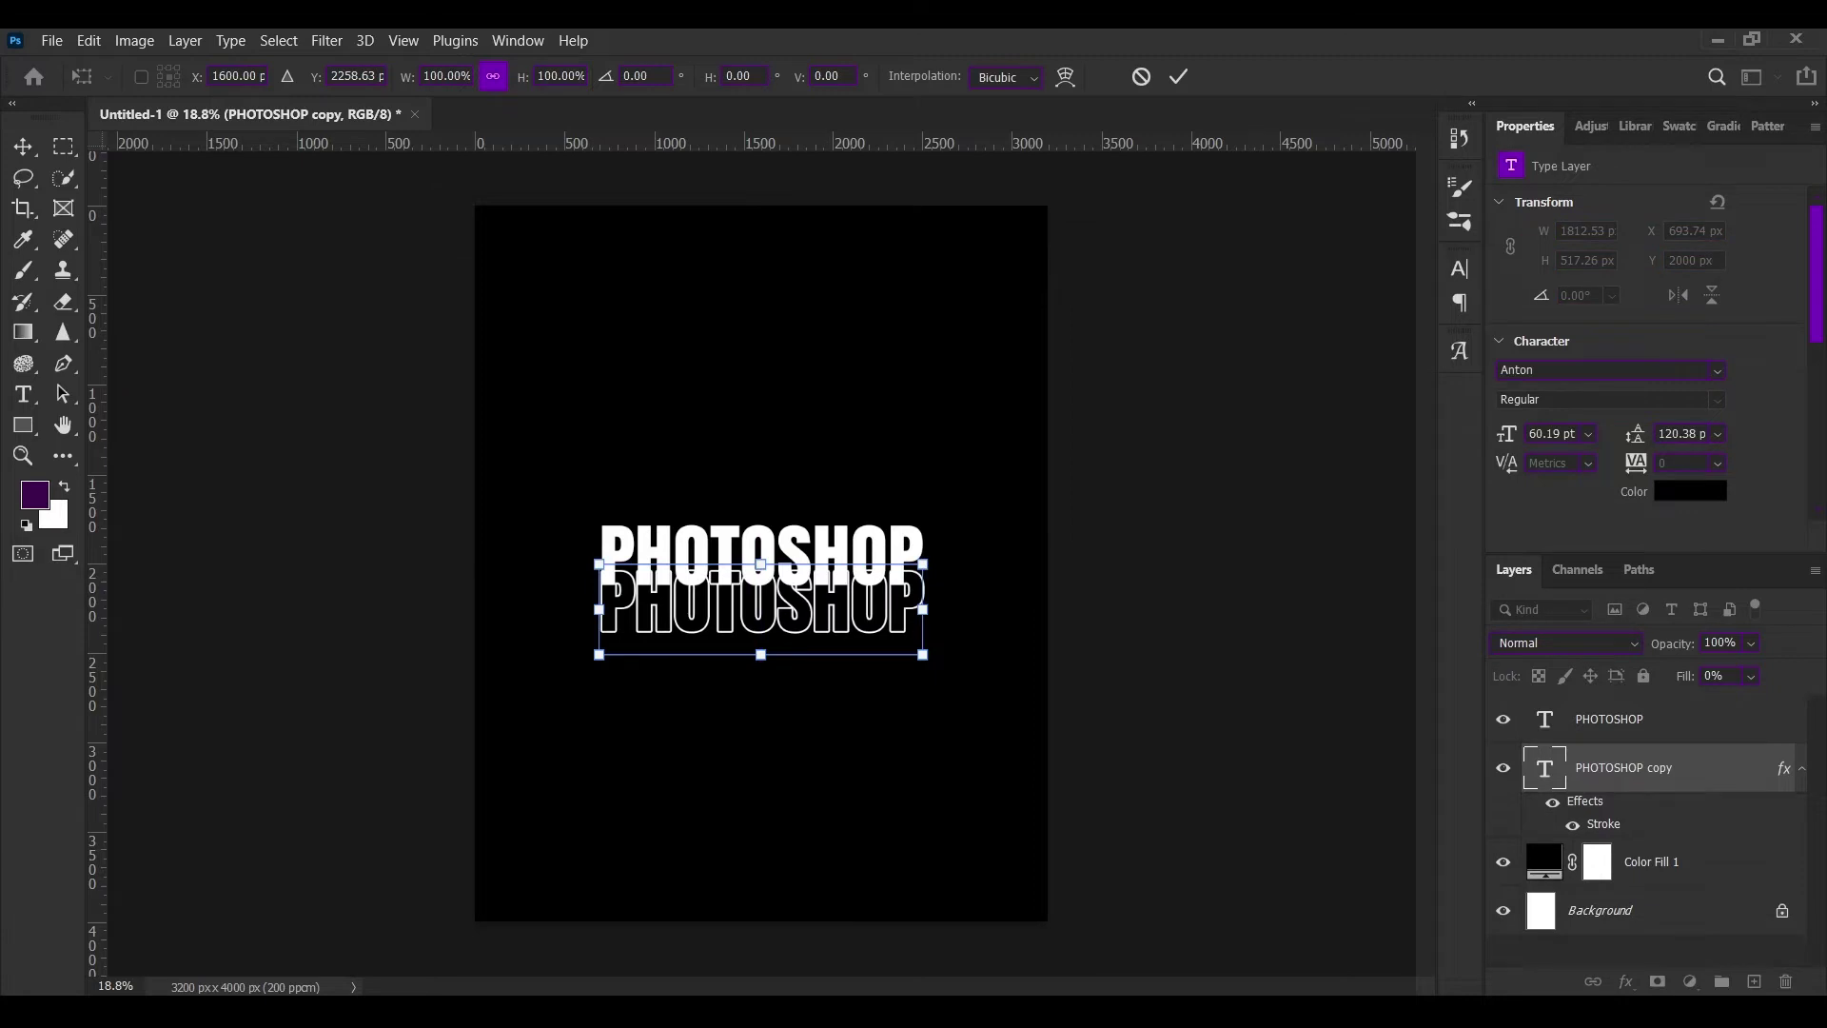
key("Return")
Duplicate the outline layer as PHOTOSHOP copy 2 and move it above the white text.
key("ctrl+j")
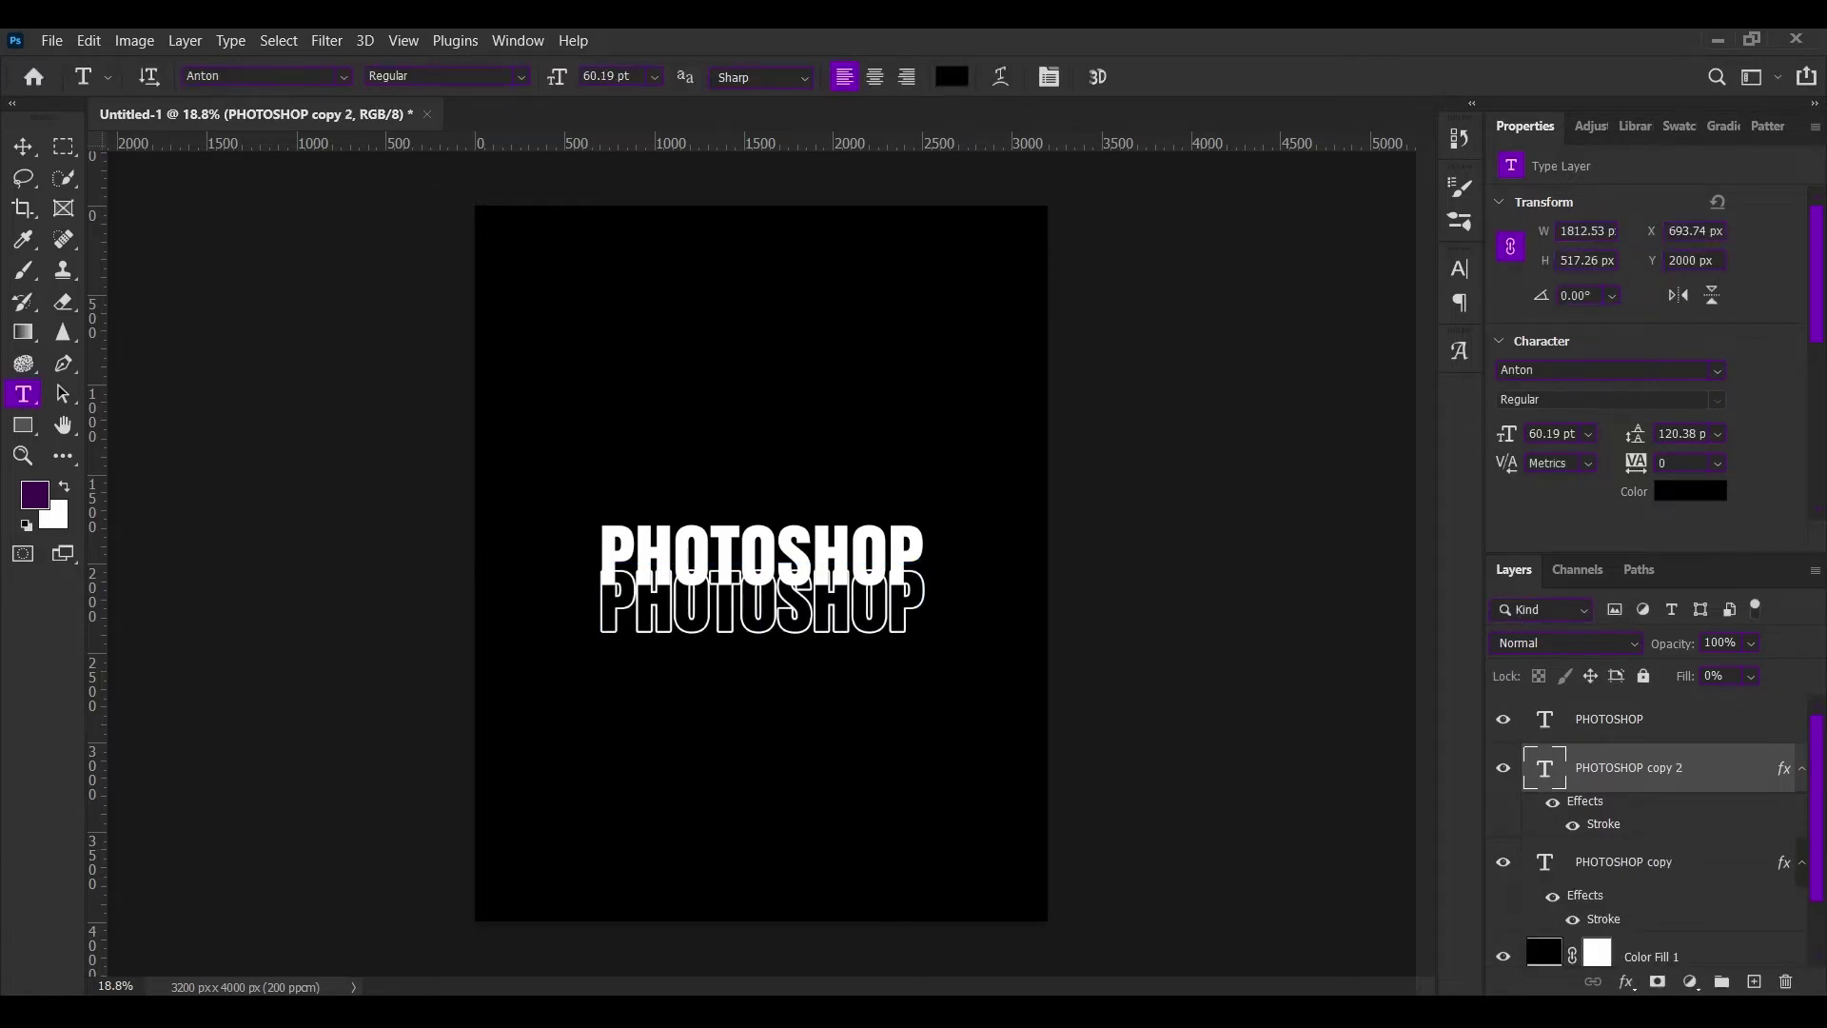
key("ctrl+t")
left_click_drag(894, 571, 914, 503)
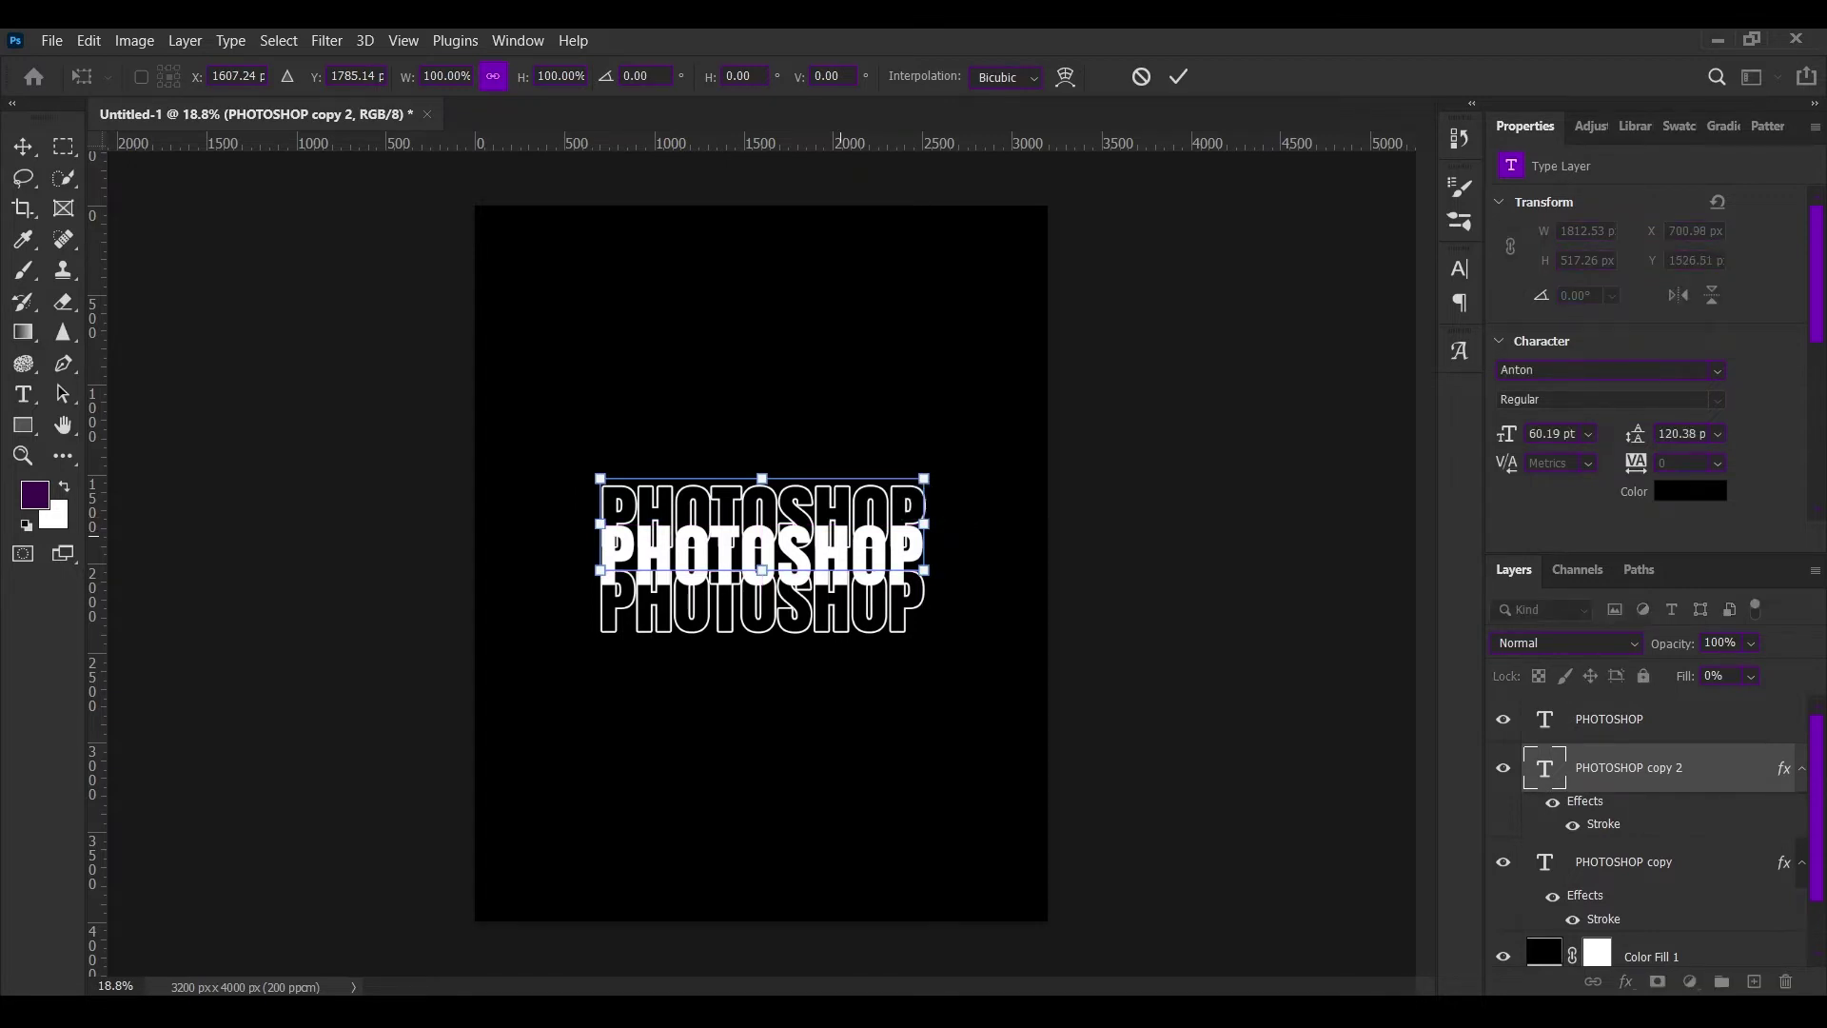
scroll(817, 546, "up", 2)
left_click_drag(849, 469, 847, 457)
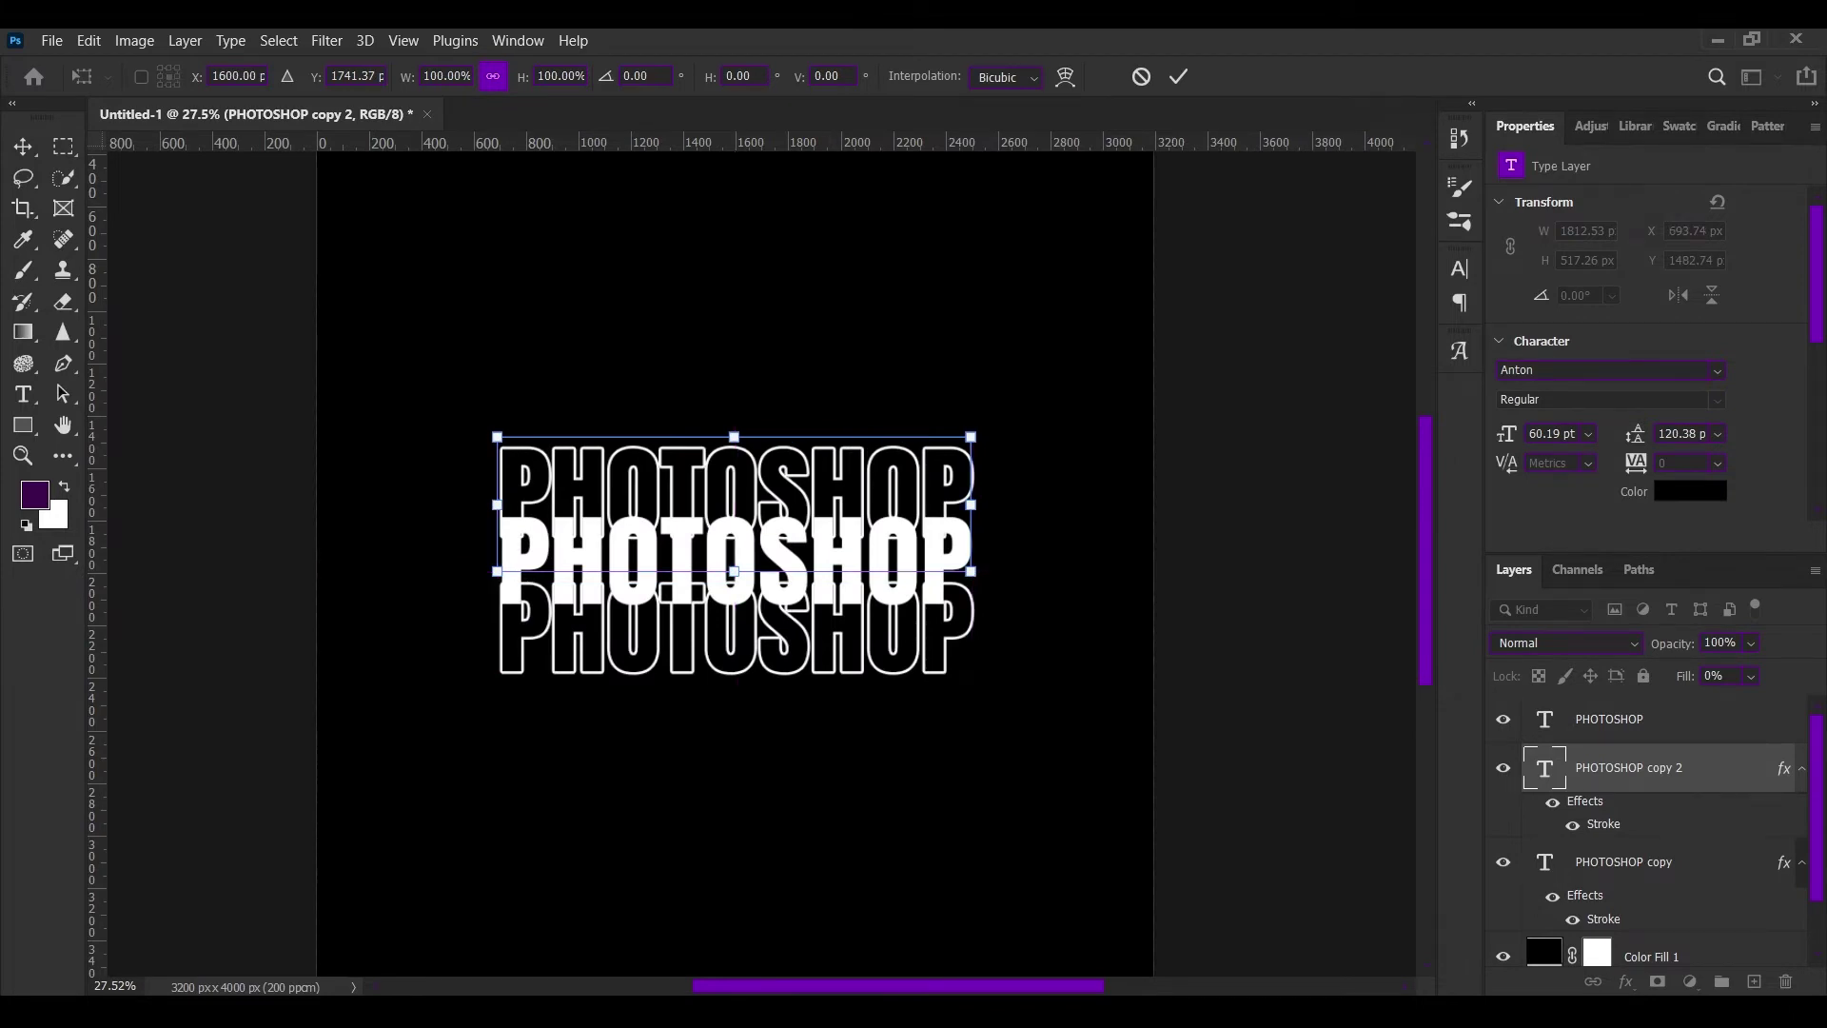
left_click(1178, 76)
Switch to the Move tool and select the lower outline copy.
scroll(791, 557, "down", 3)
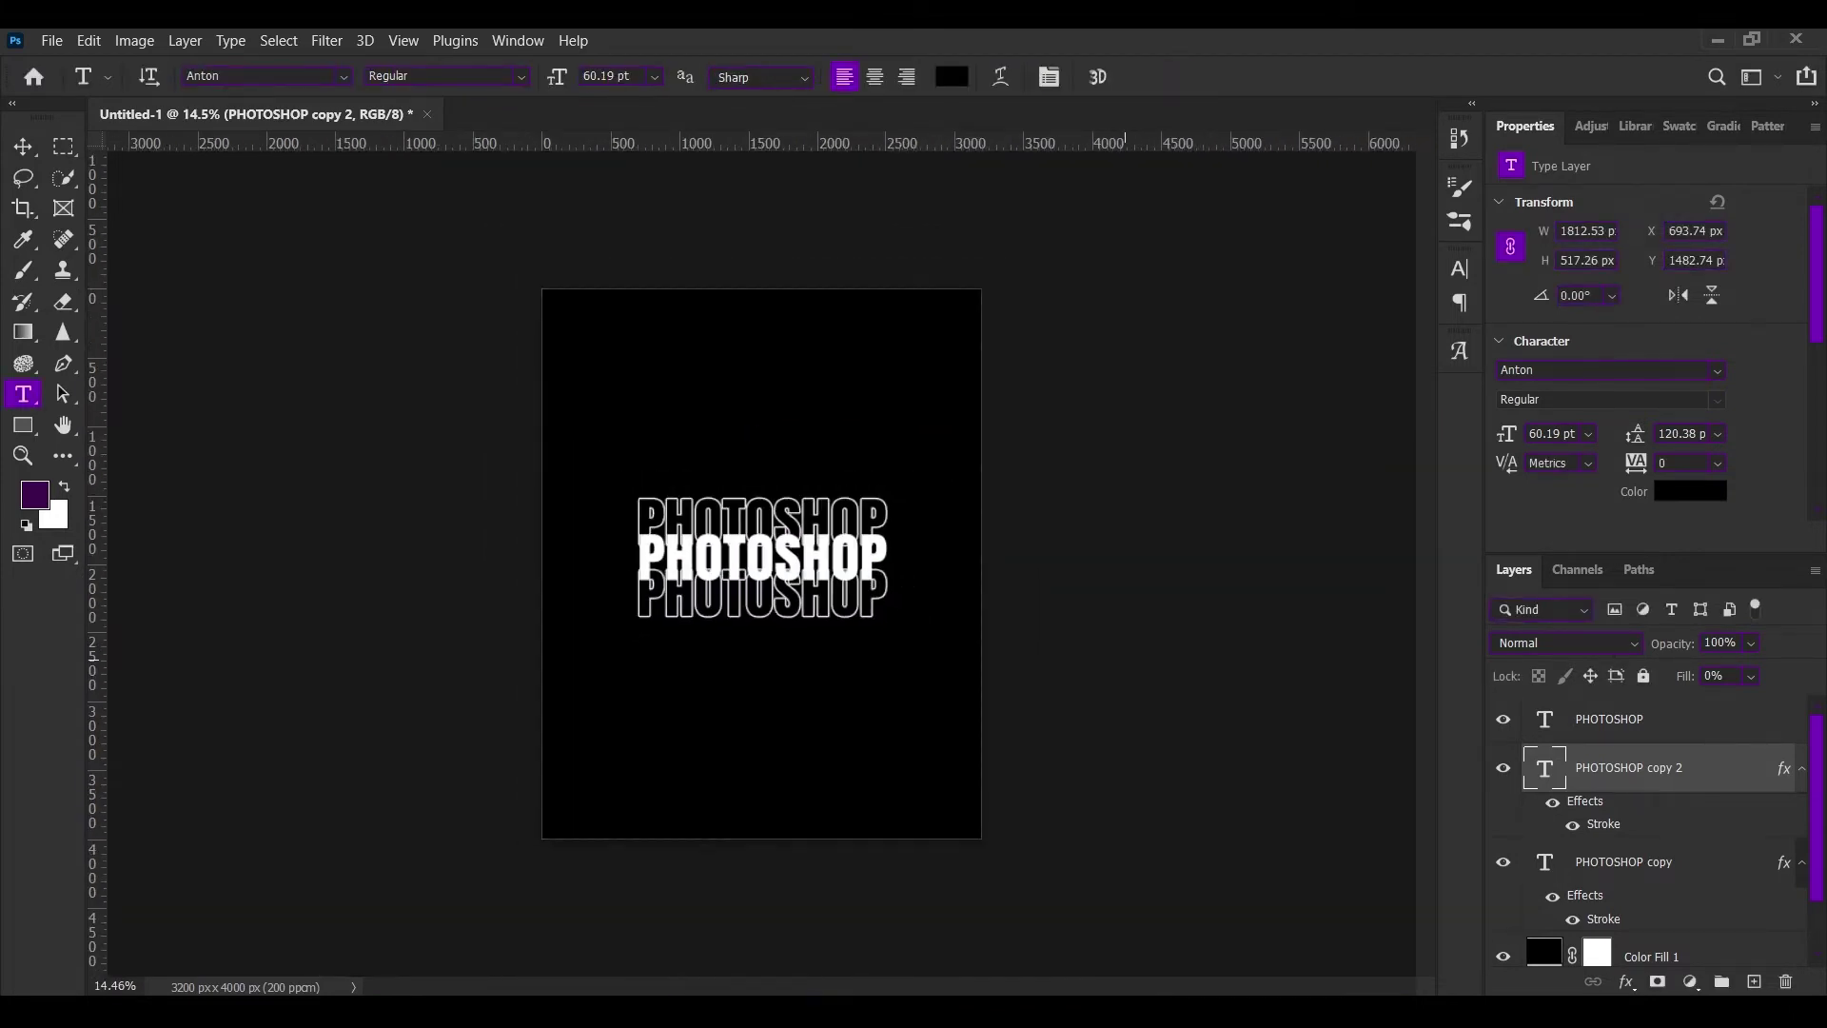
key("v")
scroll(761, 564, "up", 1)
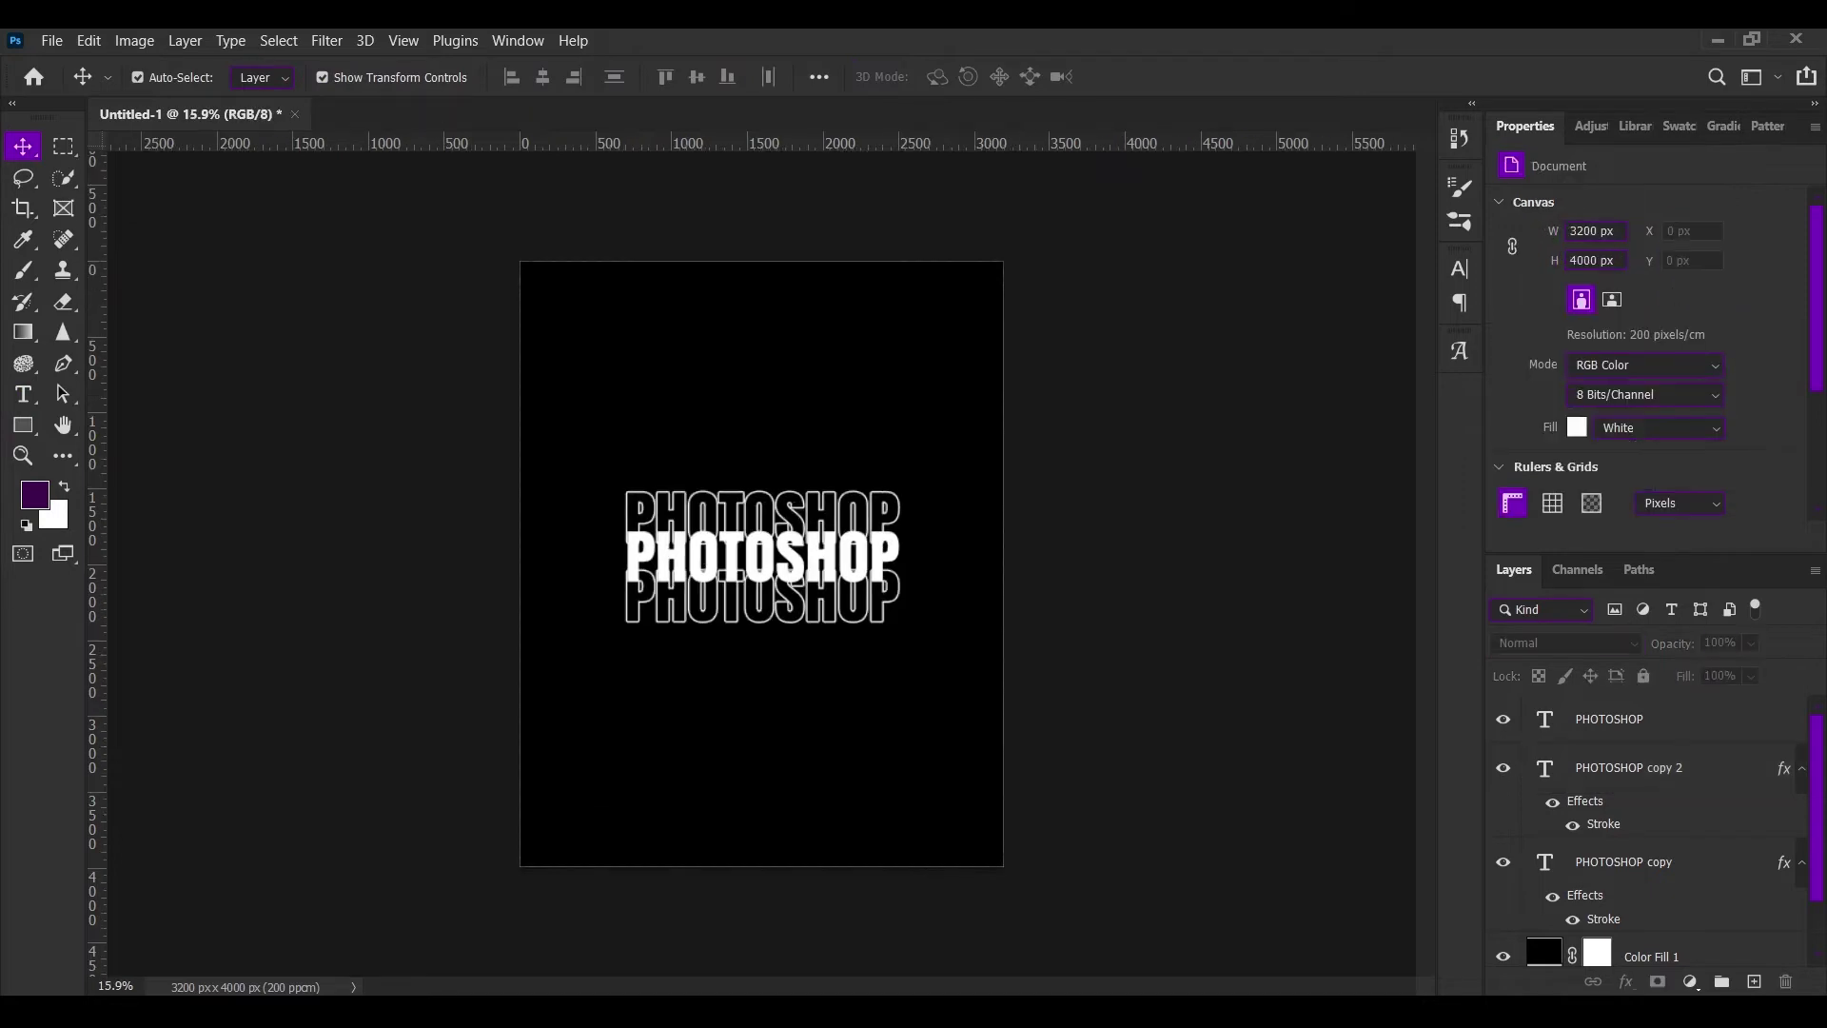
left_click(1624, 862)
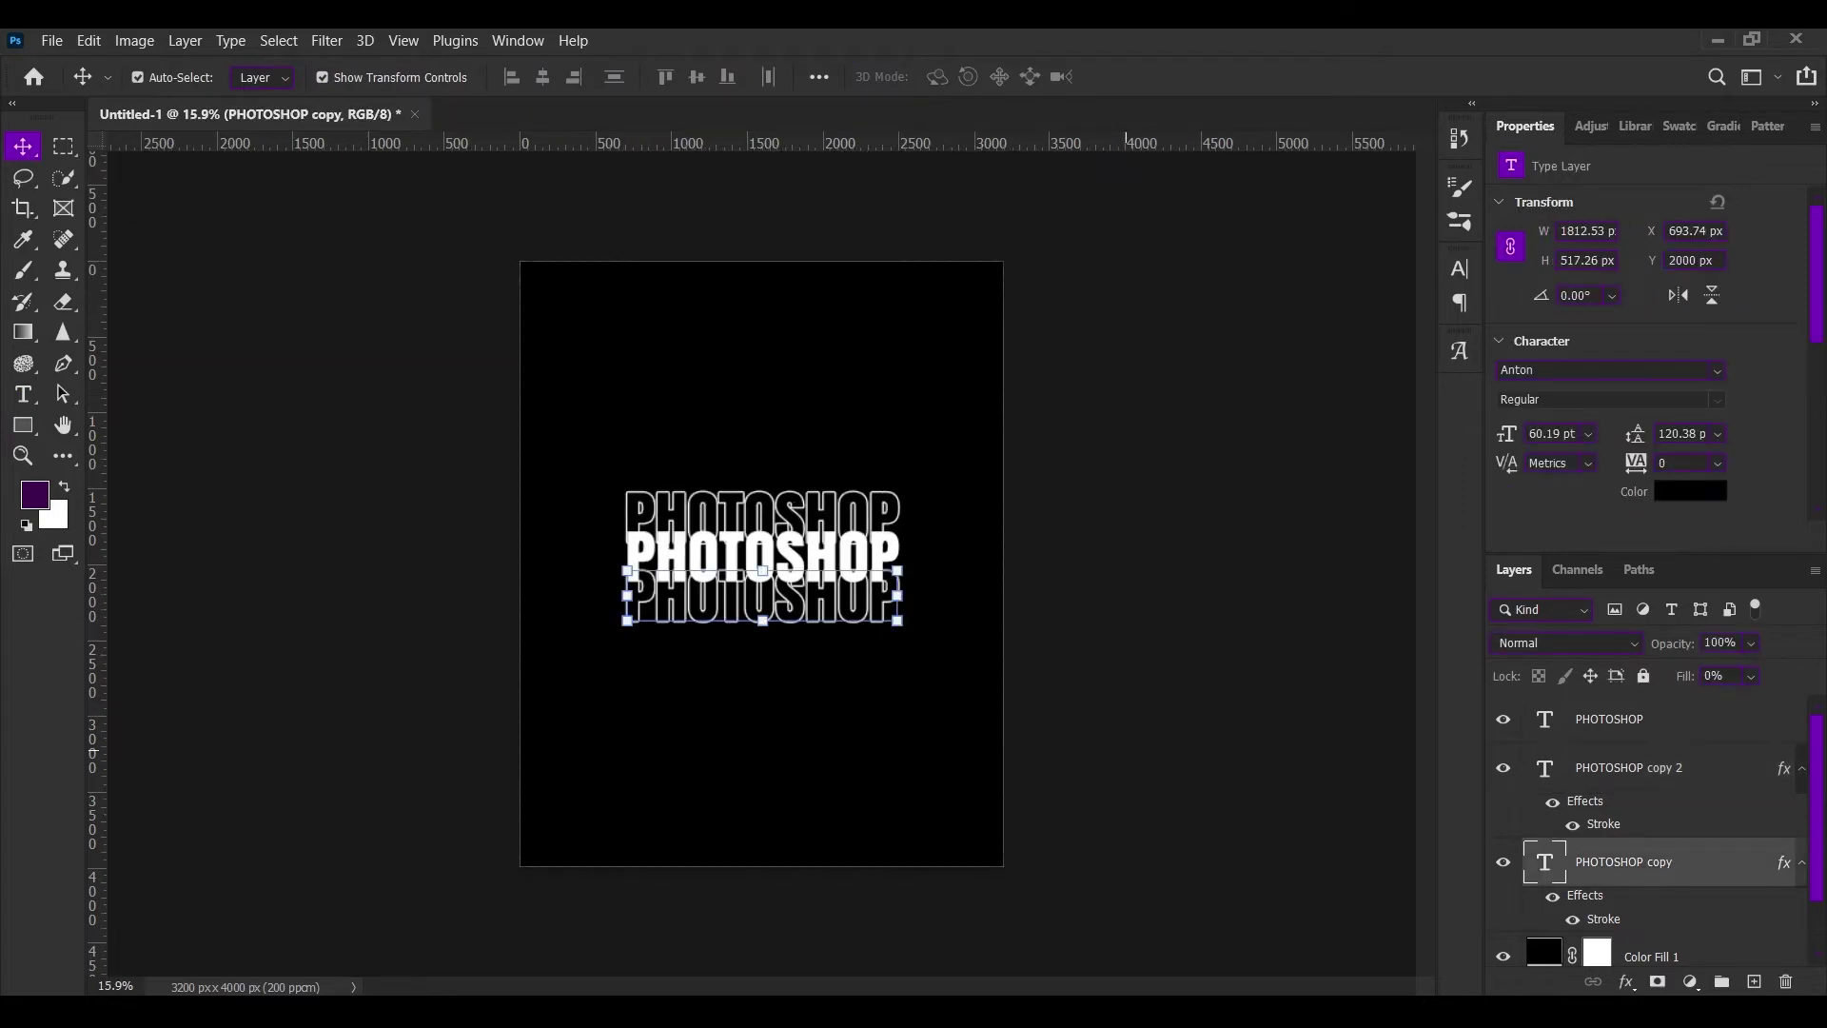
Turn off auto-select and add PHOTOSHOP copy 3 below the bottom outline row.
left_click(138, 77)
key("ctrl+j")
key("ctrl+t")
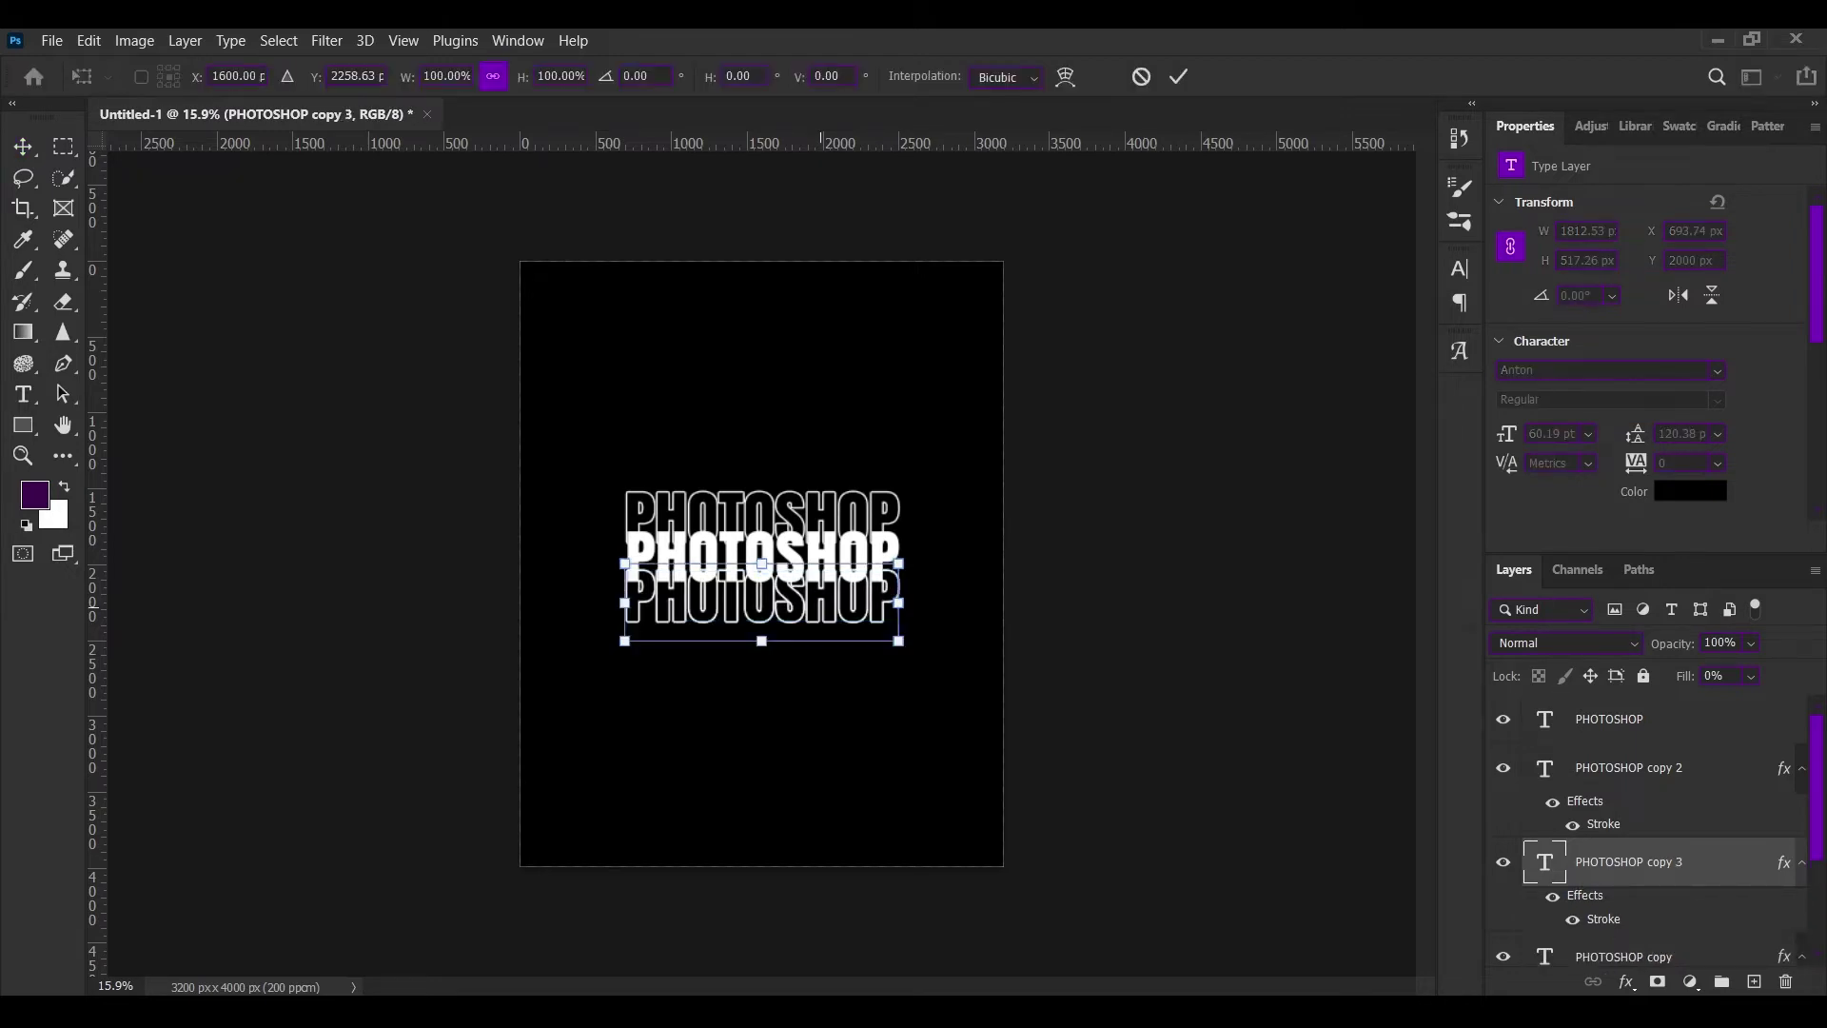
left_click_drag(846, 572, 842, 602)
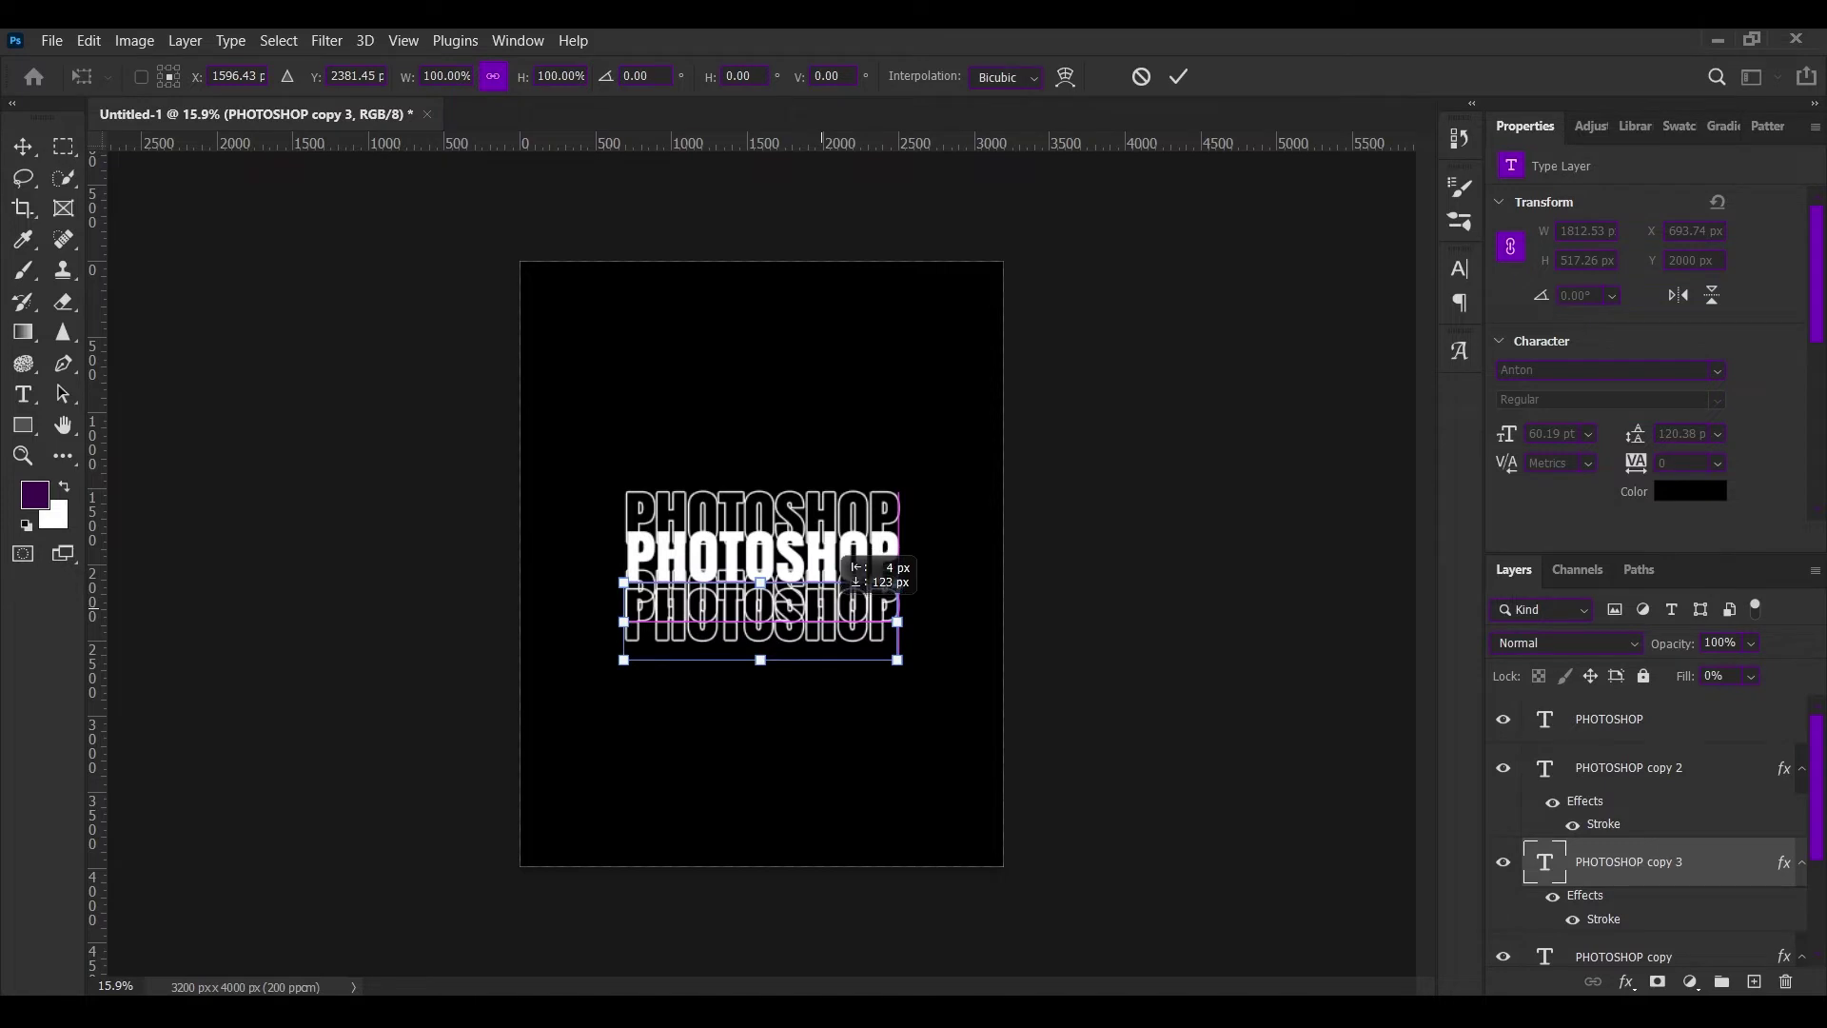
left_click_drag(843, 585, 840, 585)
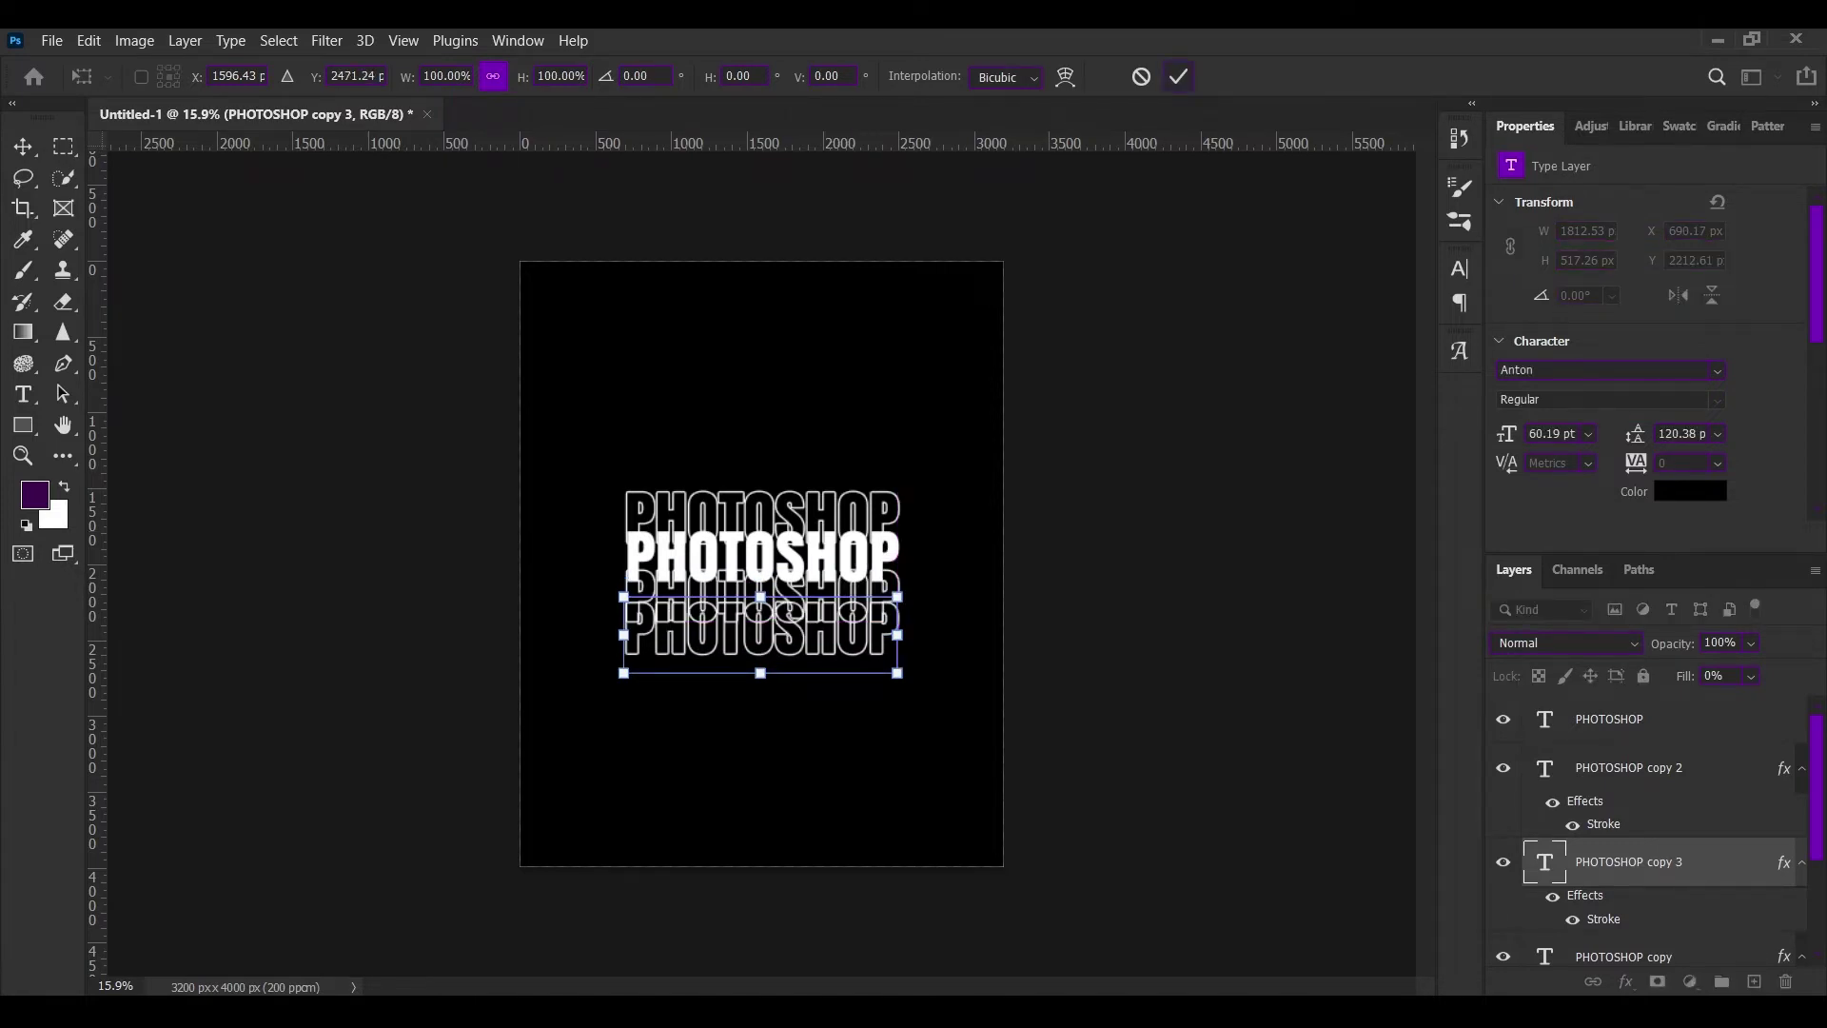
left_click(1178, 77)
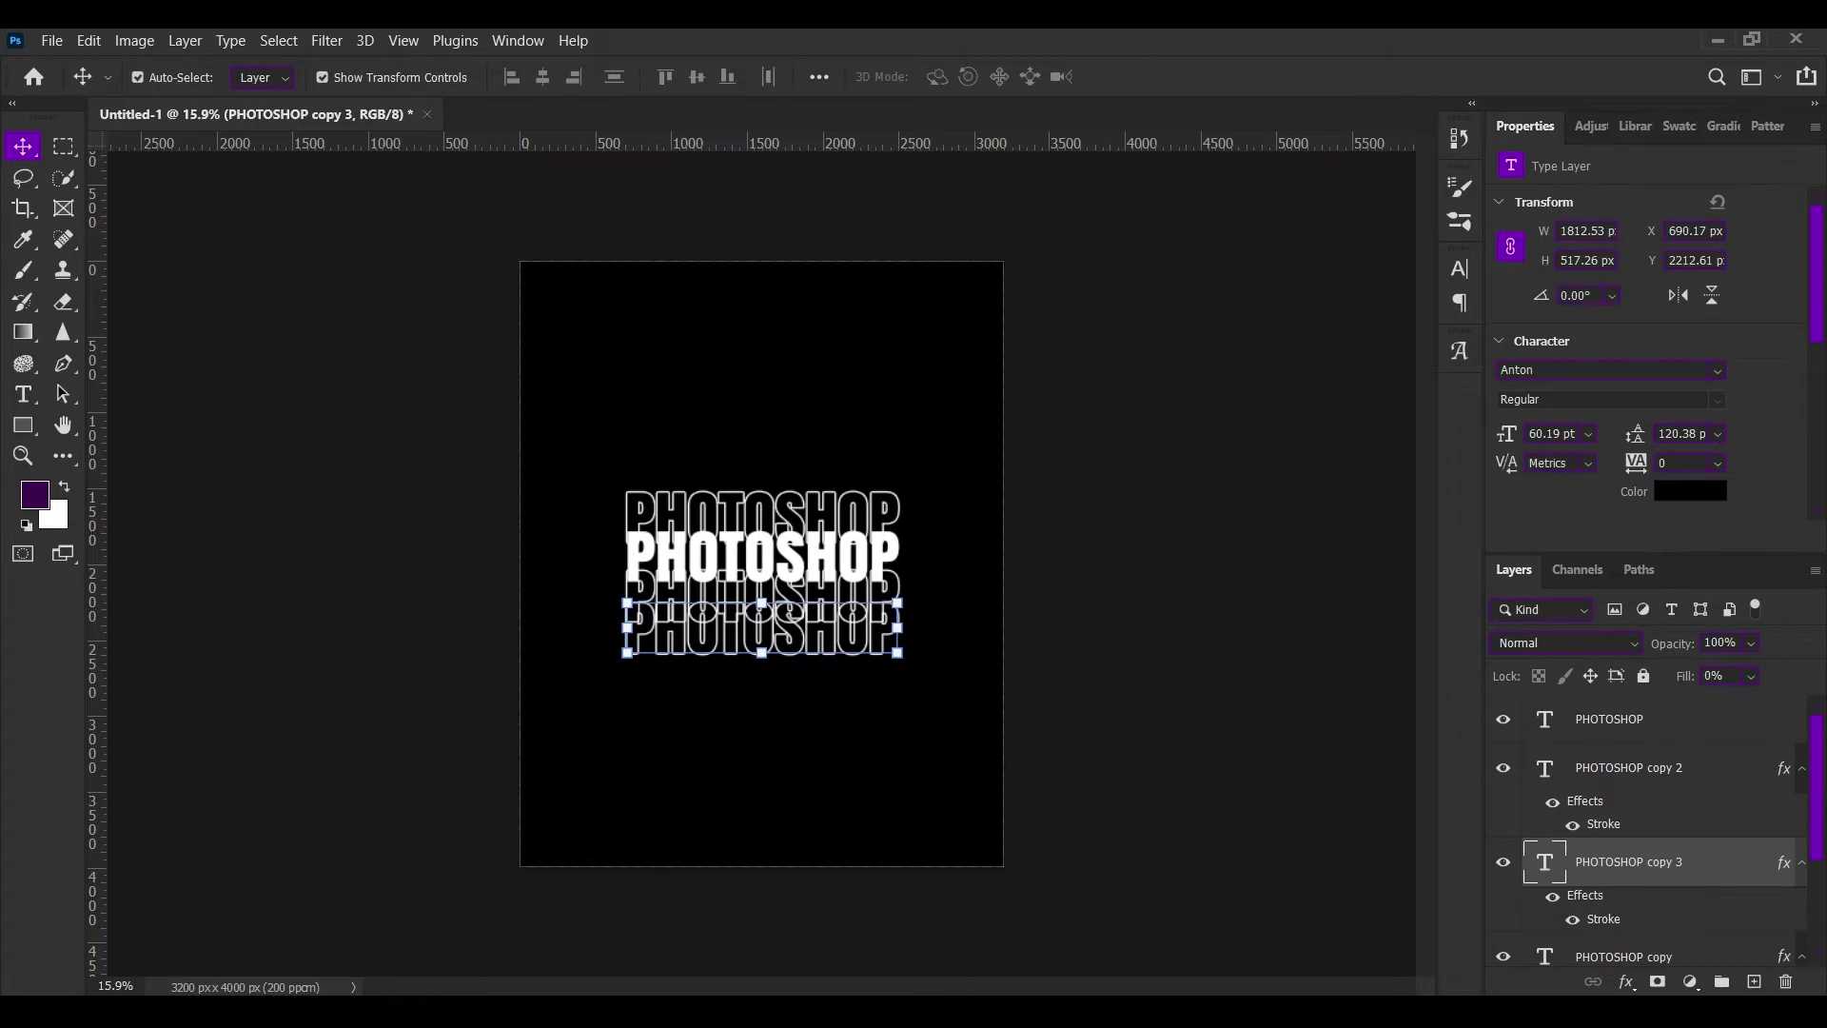
Add PHOTOSHOP copy 4 above the top outline row.
key("ctrl+alt+t")
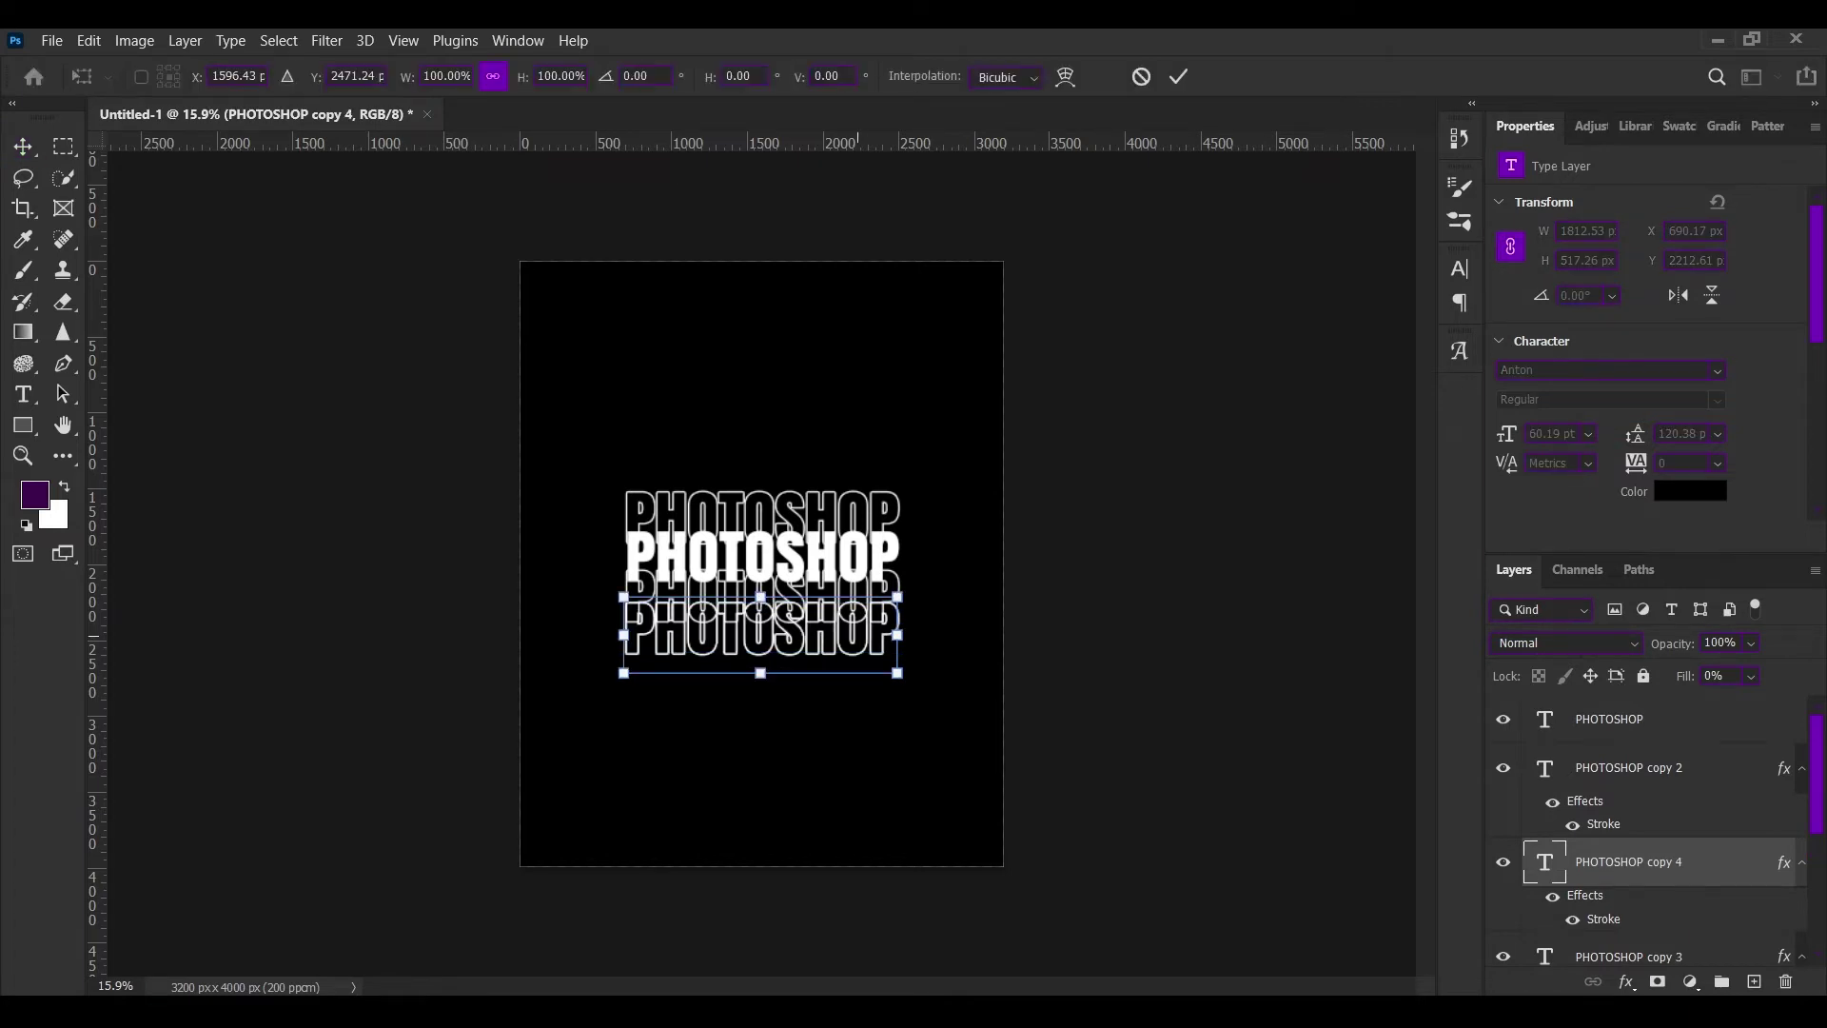
left_click_drag(867, 609, 865, 466)
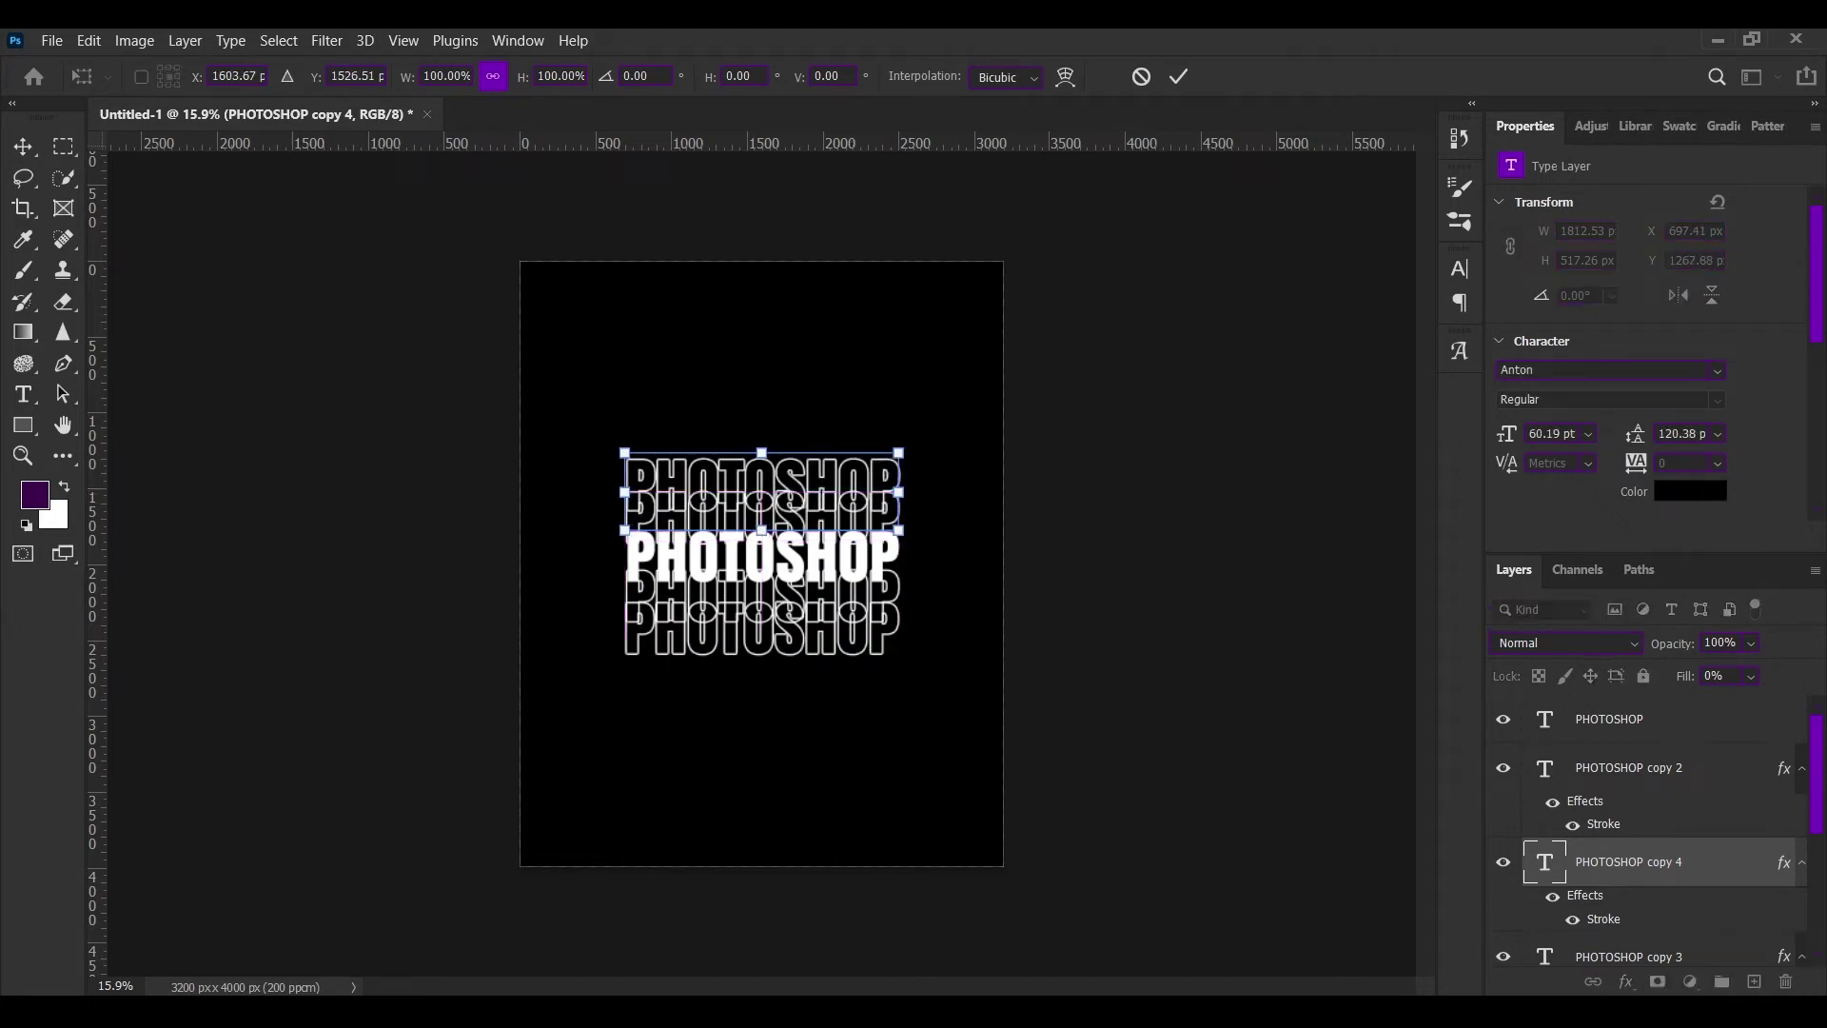
left_click(1180, 77)
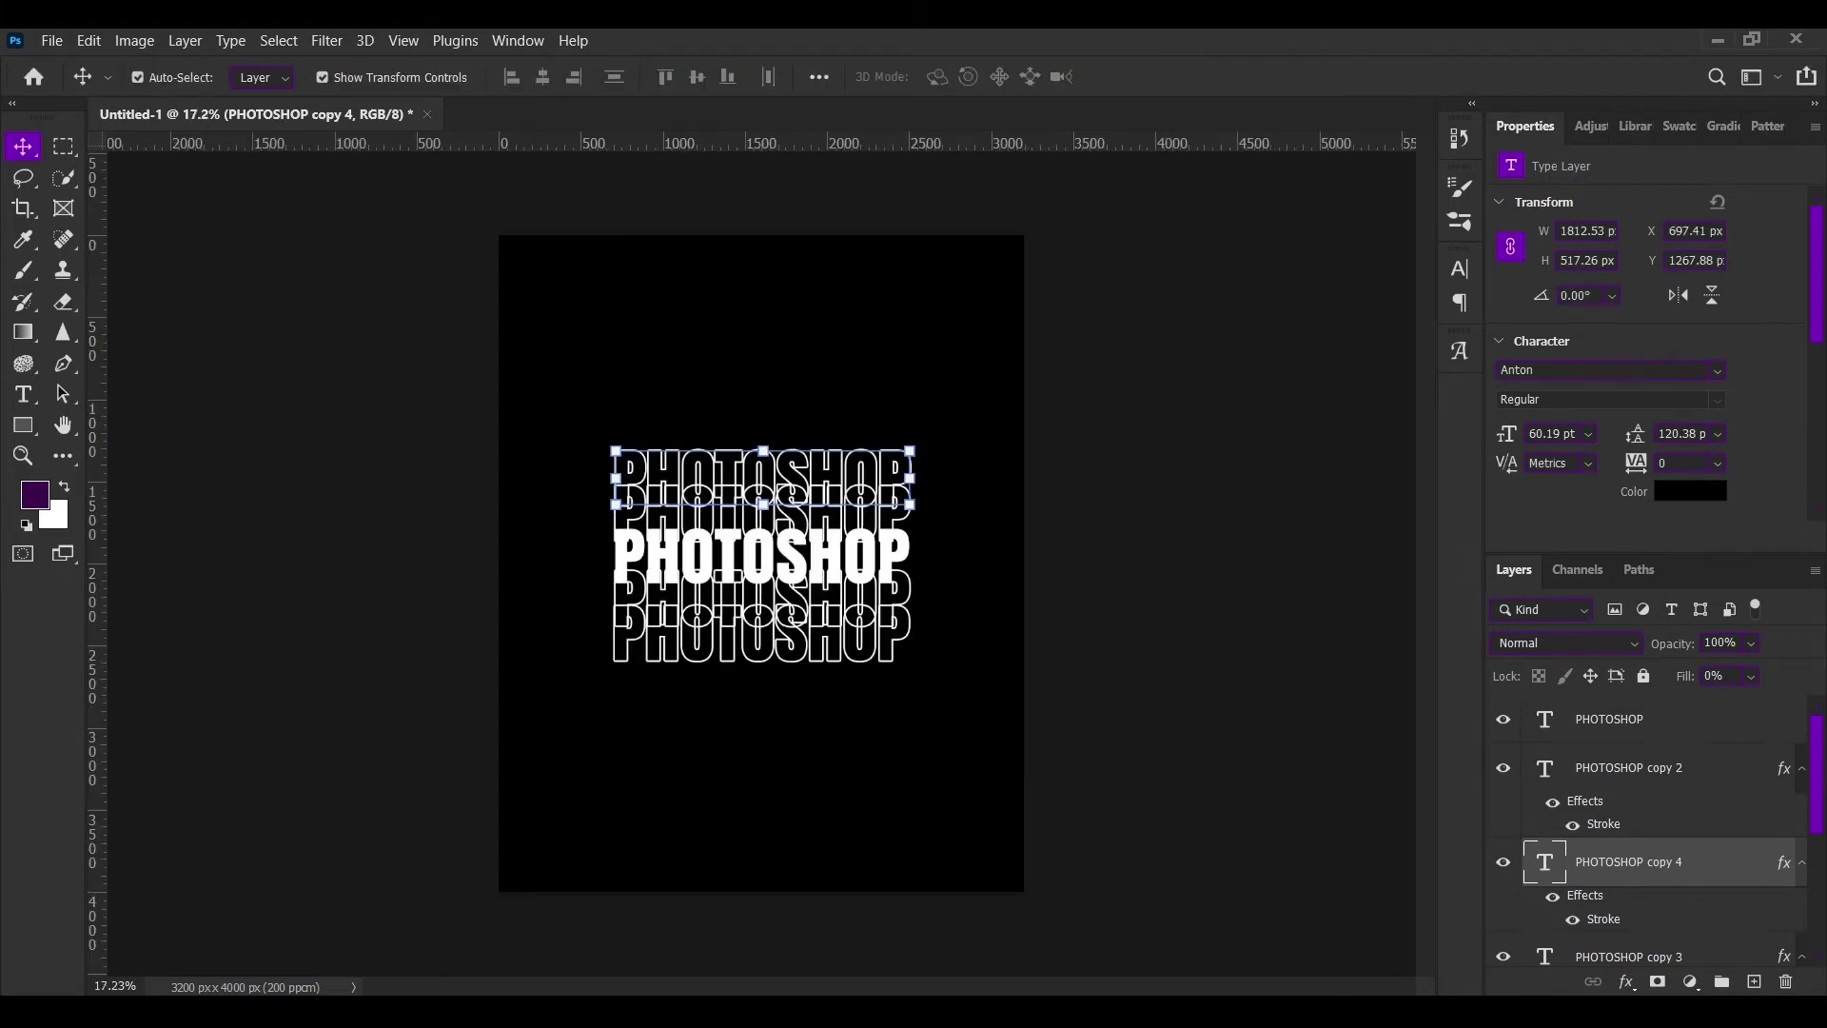
Select both PHOTOSHOP copy 3 and PHOTOSHOP copy 4 in the Layers panel.
left_click(886, 514)
key("alt+bracketleft")
scroll(1646, 828, "down", 2)
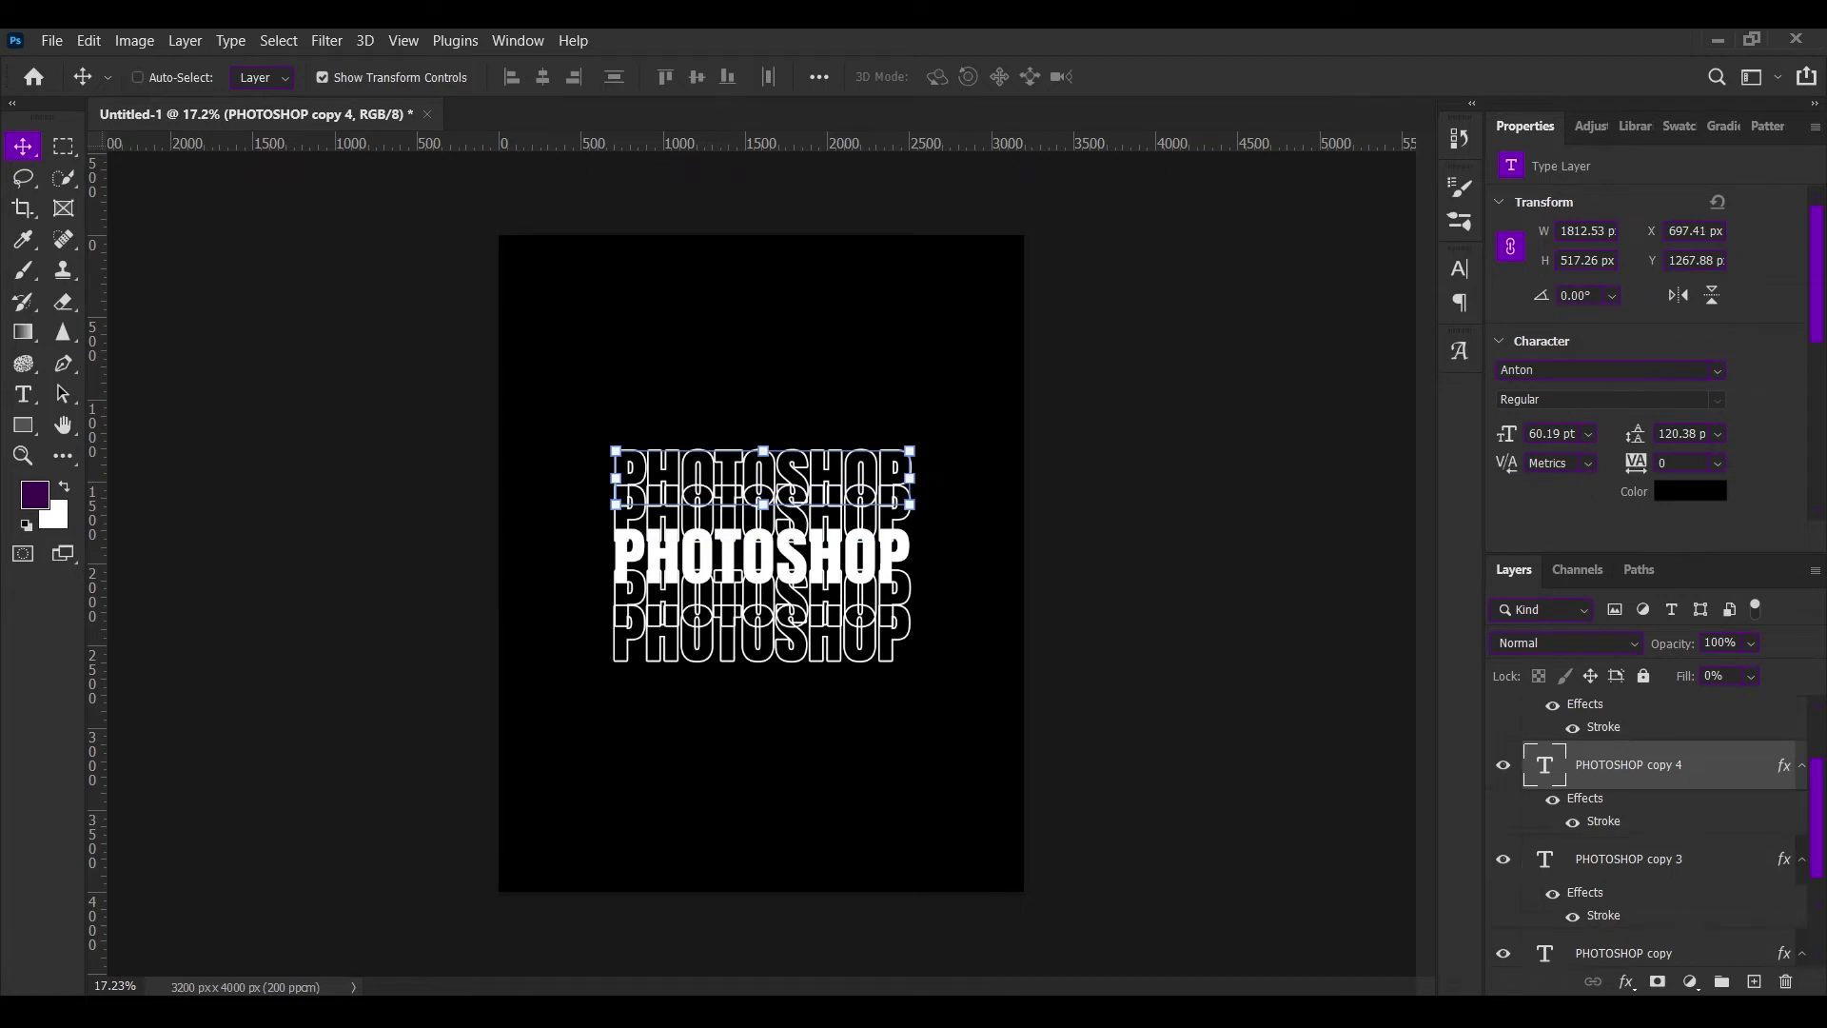
key("alt+shift+bracketleft")
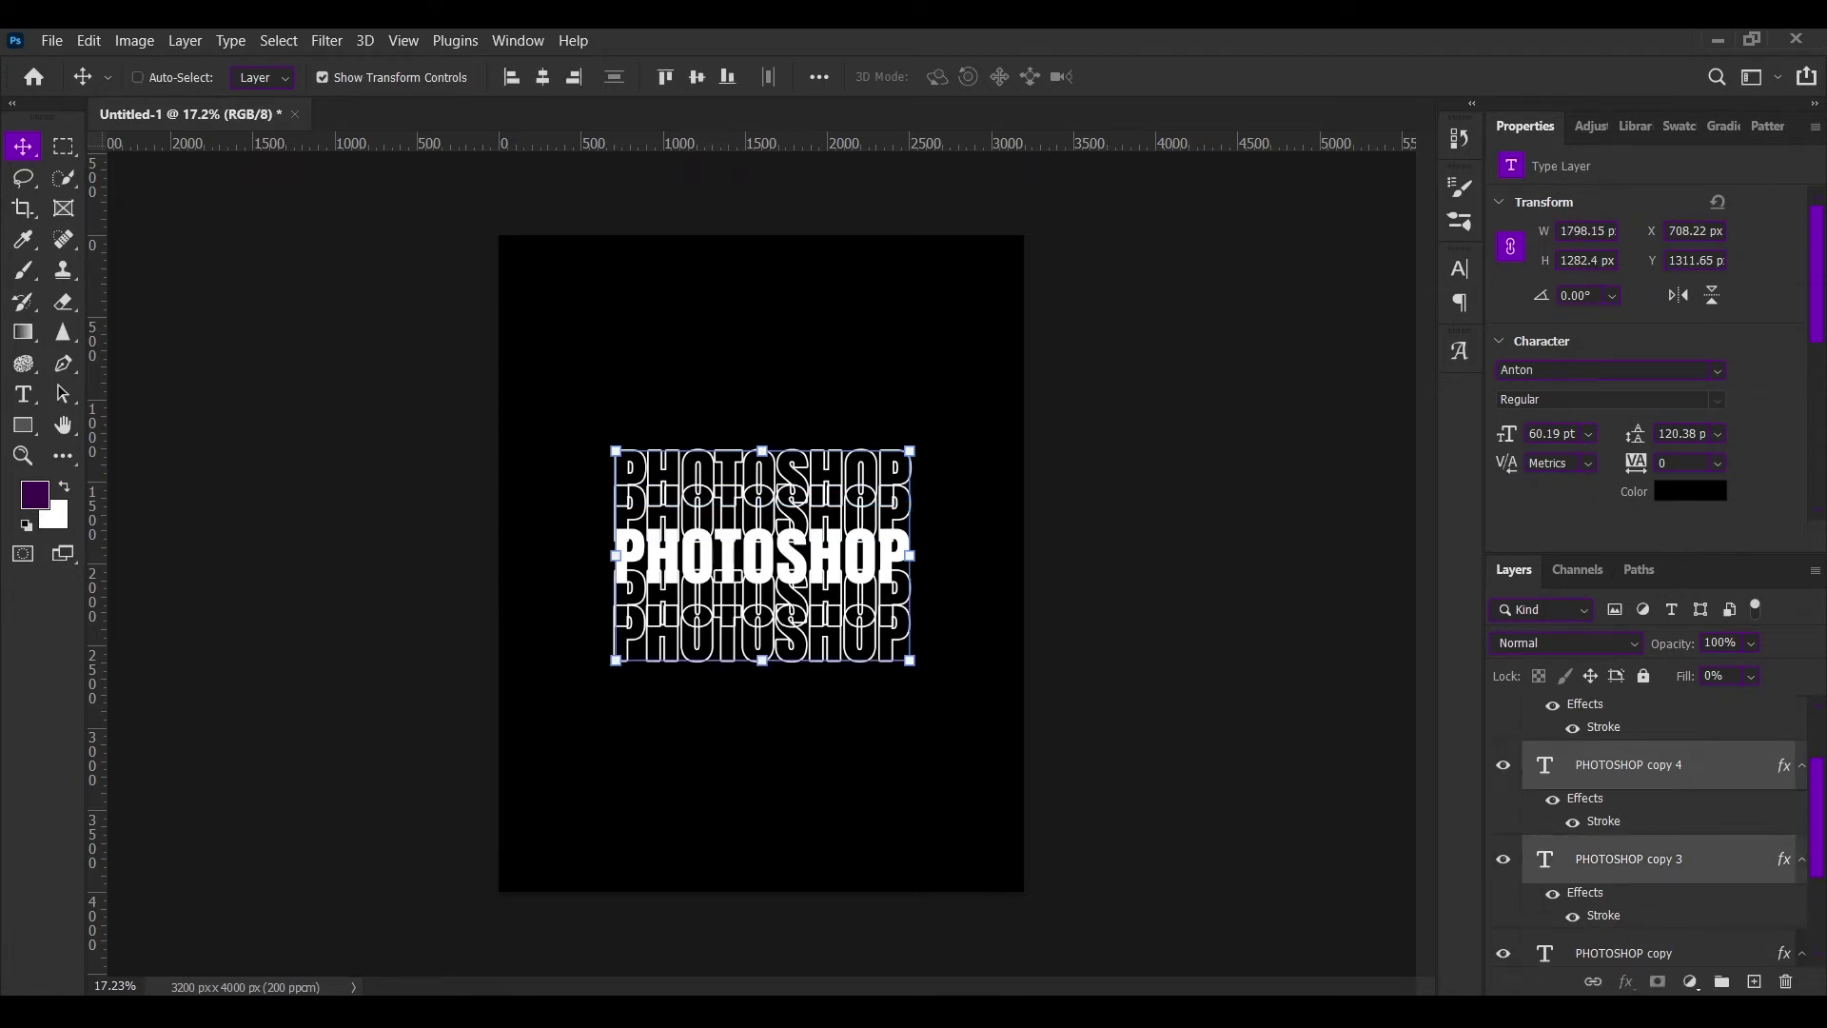
Group copies 3 and 4 into Group 1 and paint its mask to fade overlapping outlines.
key("ctrl+g")
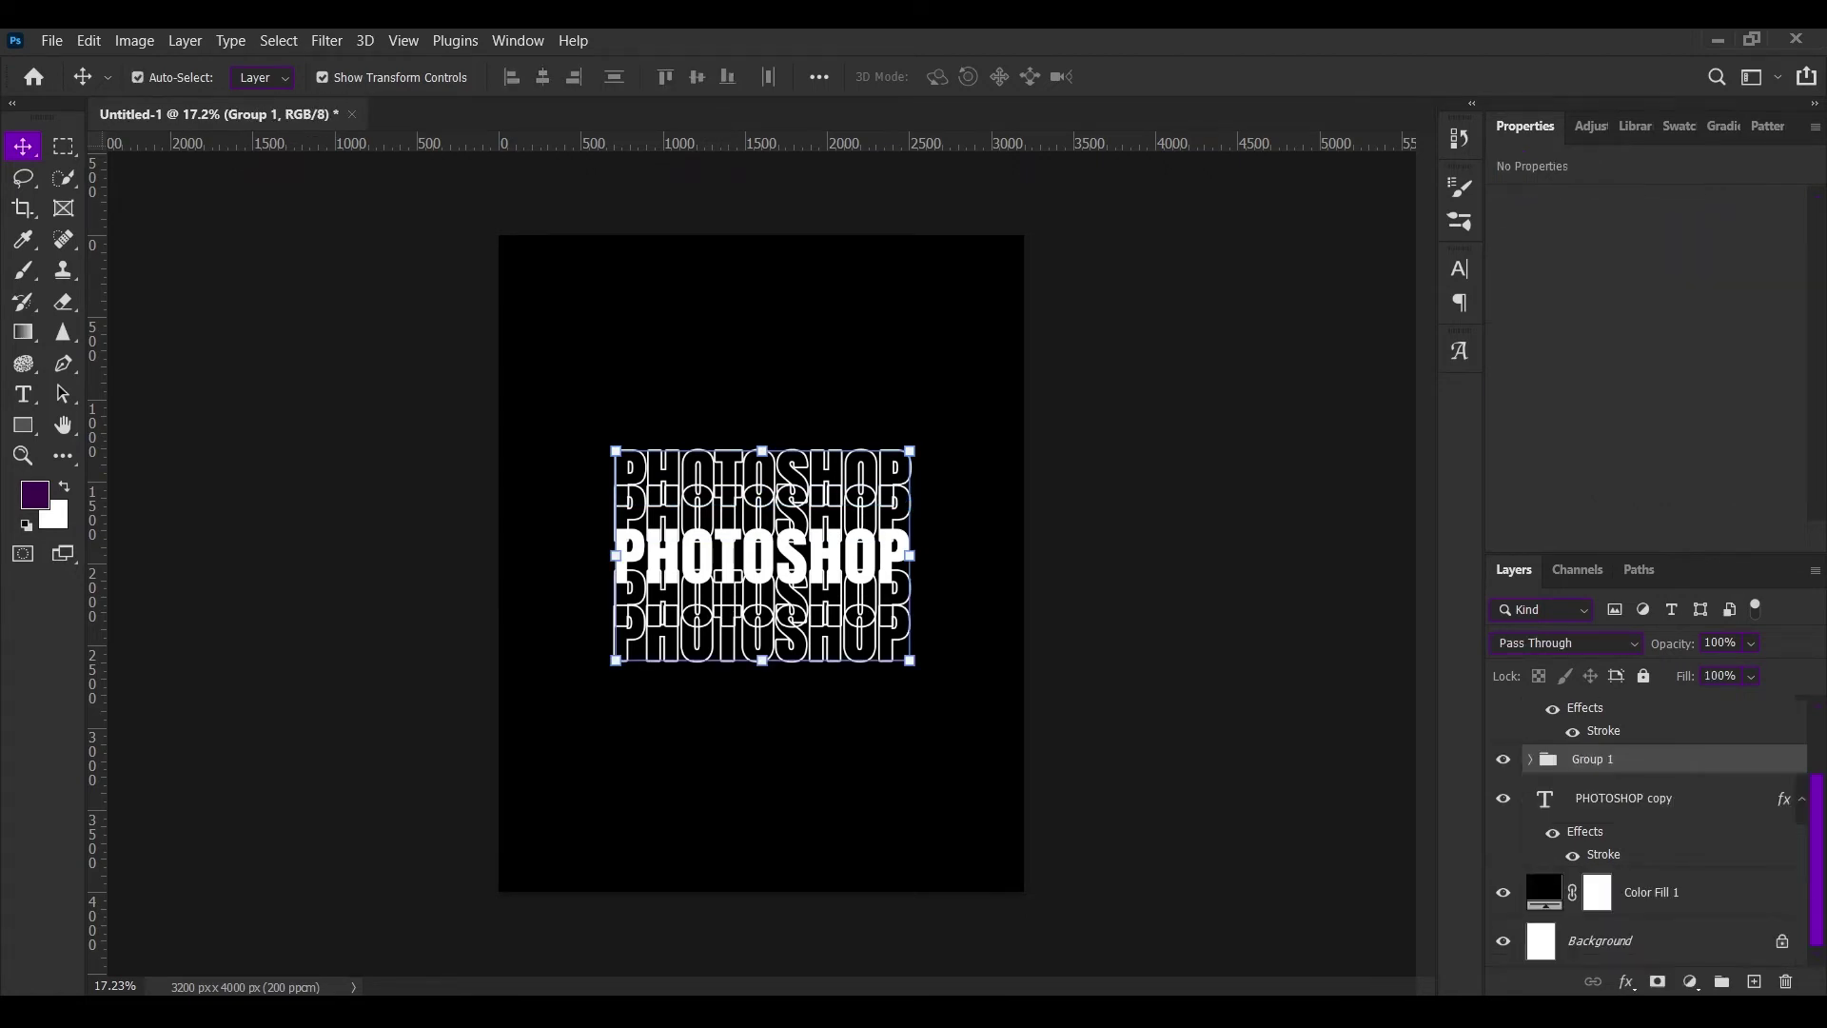
key("ctrl+plus")
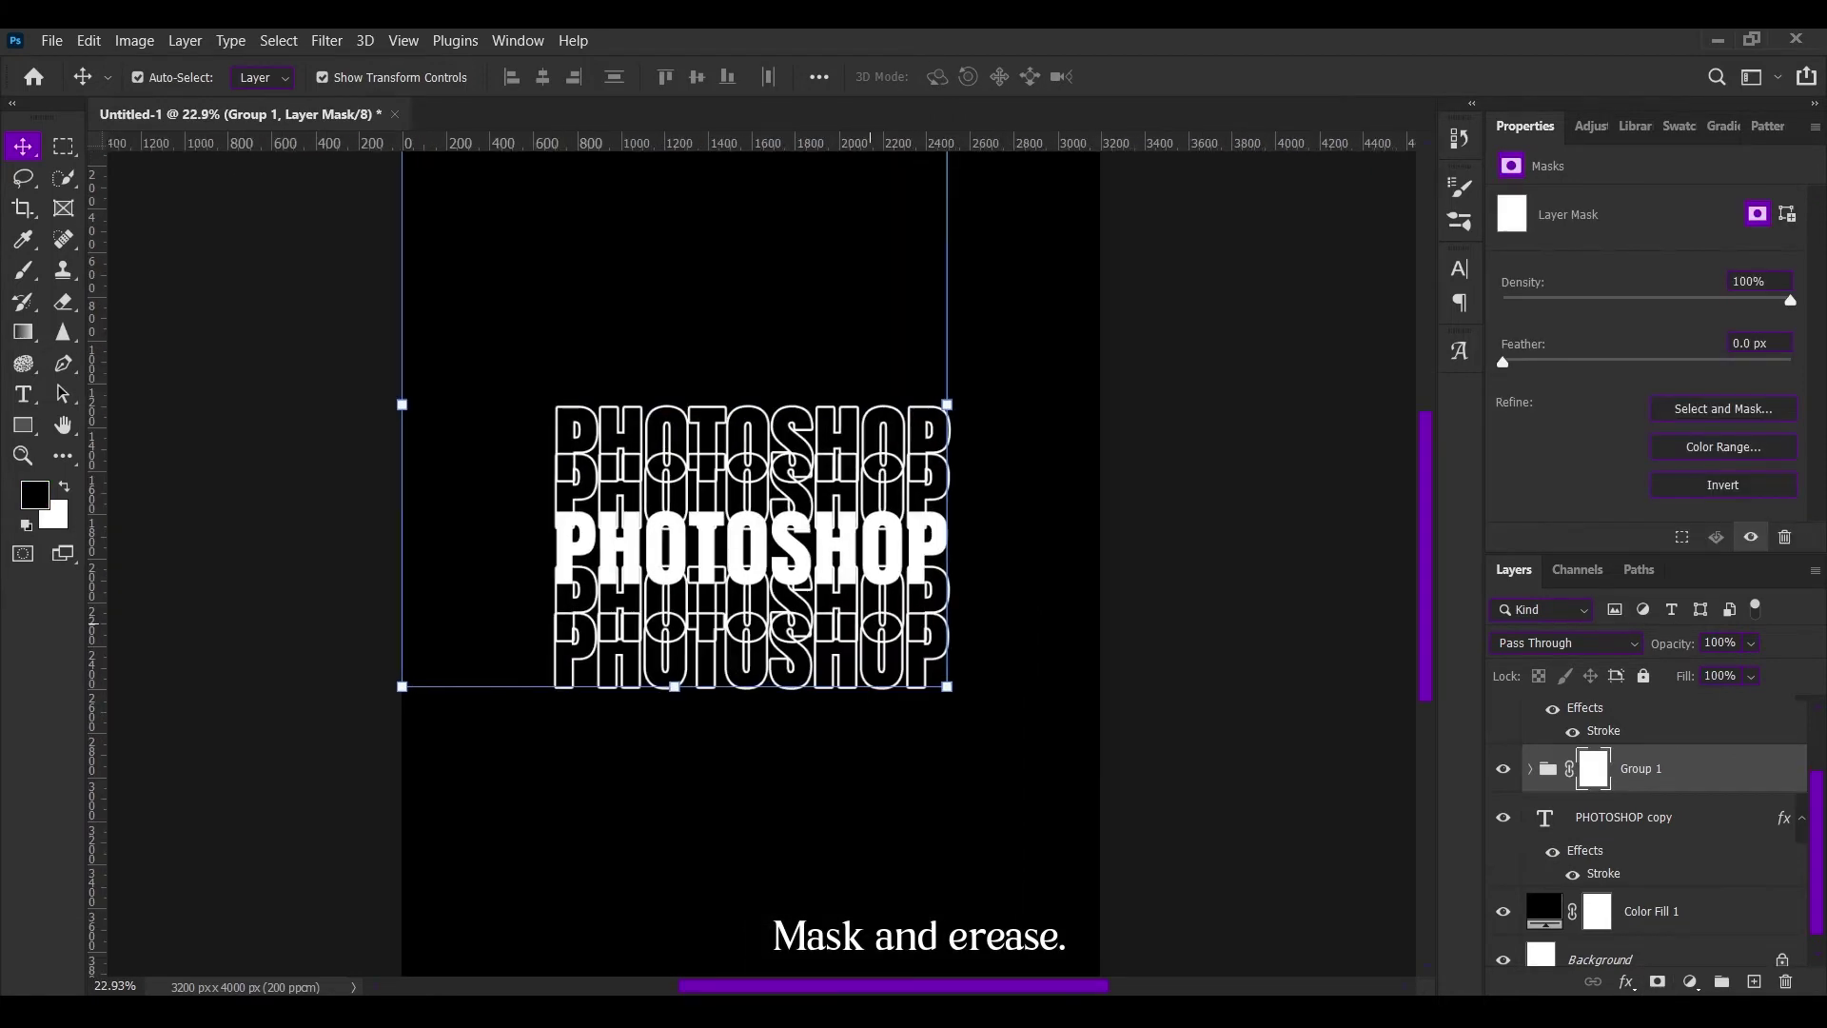
key("b")
right_click(675, 489, "alt")
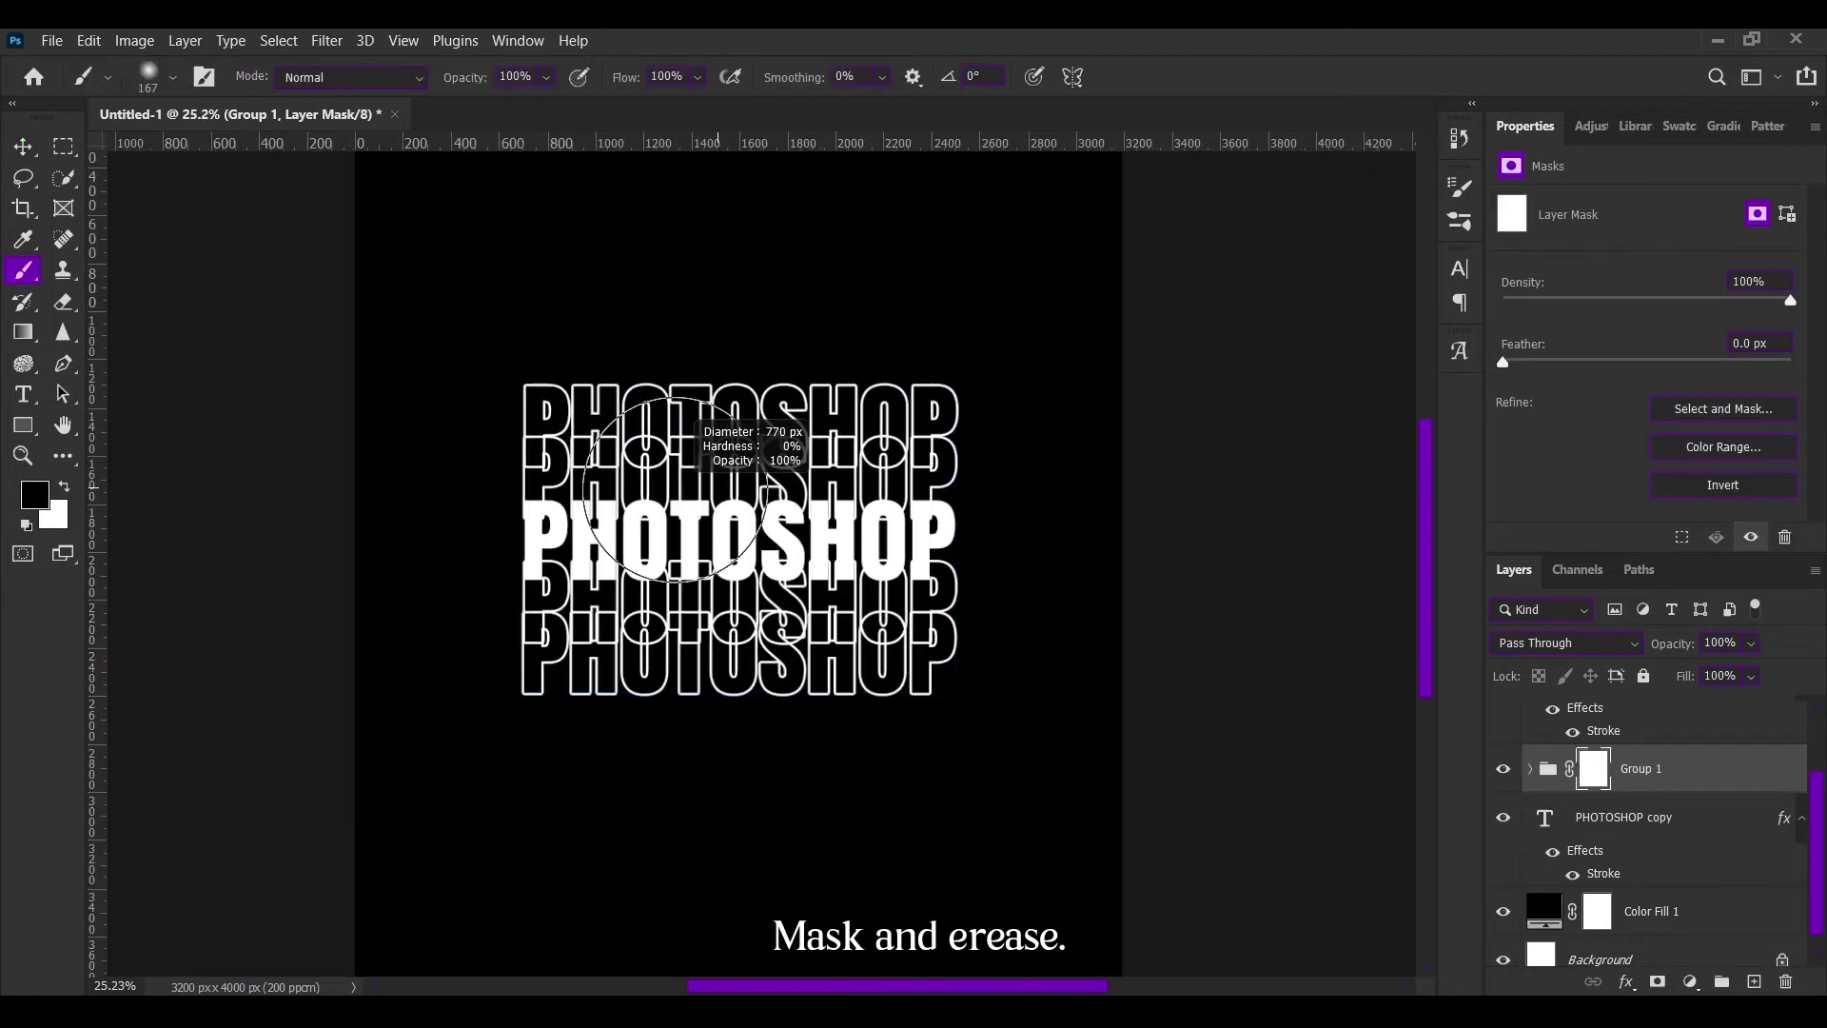
right_click(532, 521, "alt")
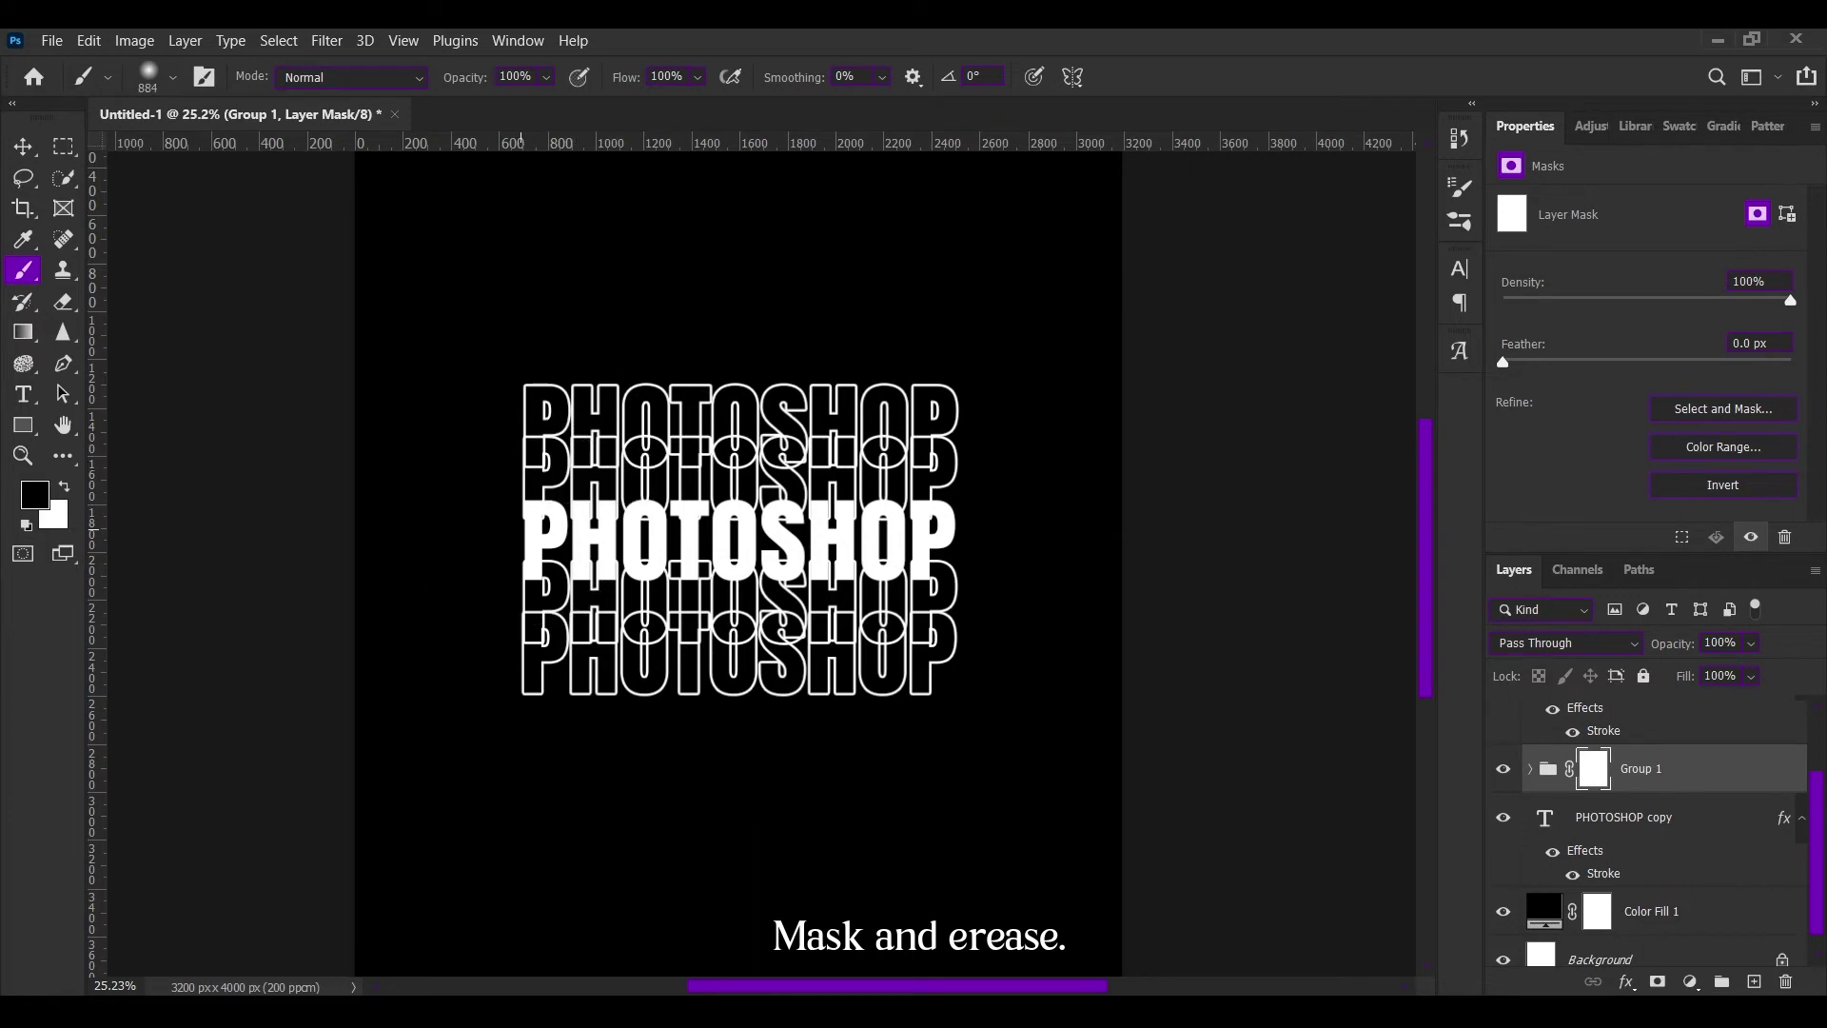
left_click_drag(456, 476, 466, 590)
key("ctrl+z")
left_click(559, 455)
left_click_drag(538, 455, 957, 455)
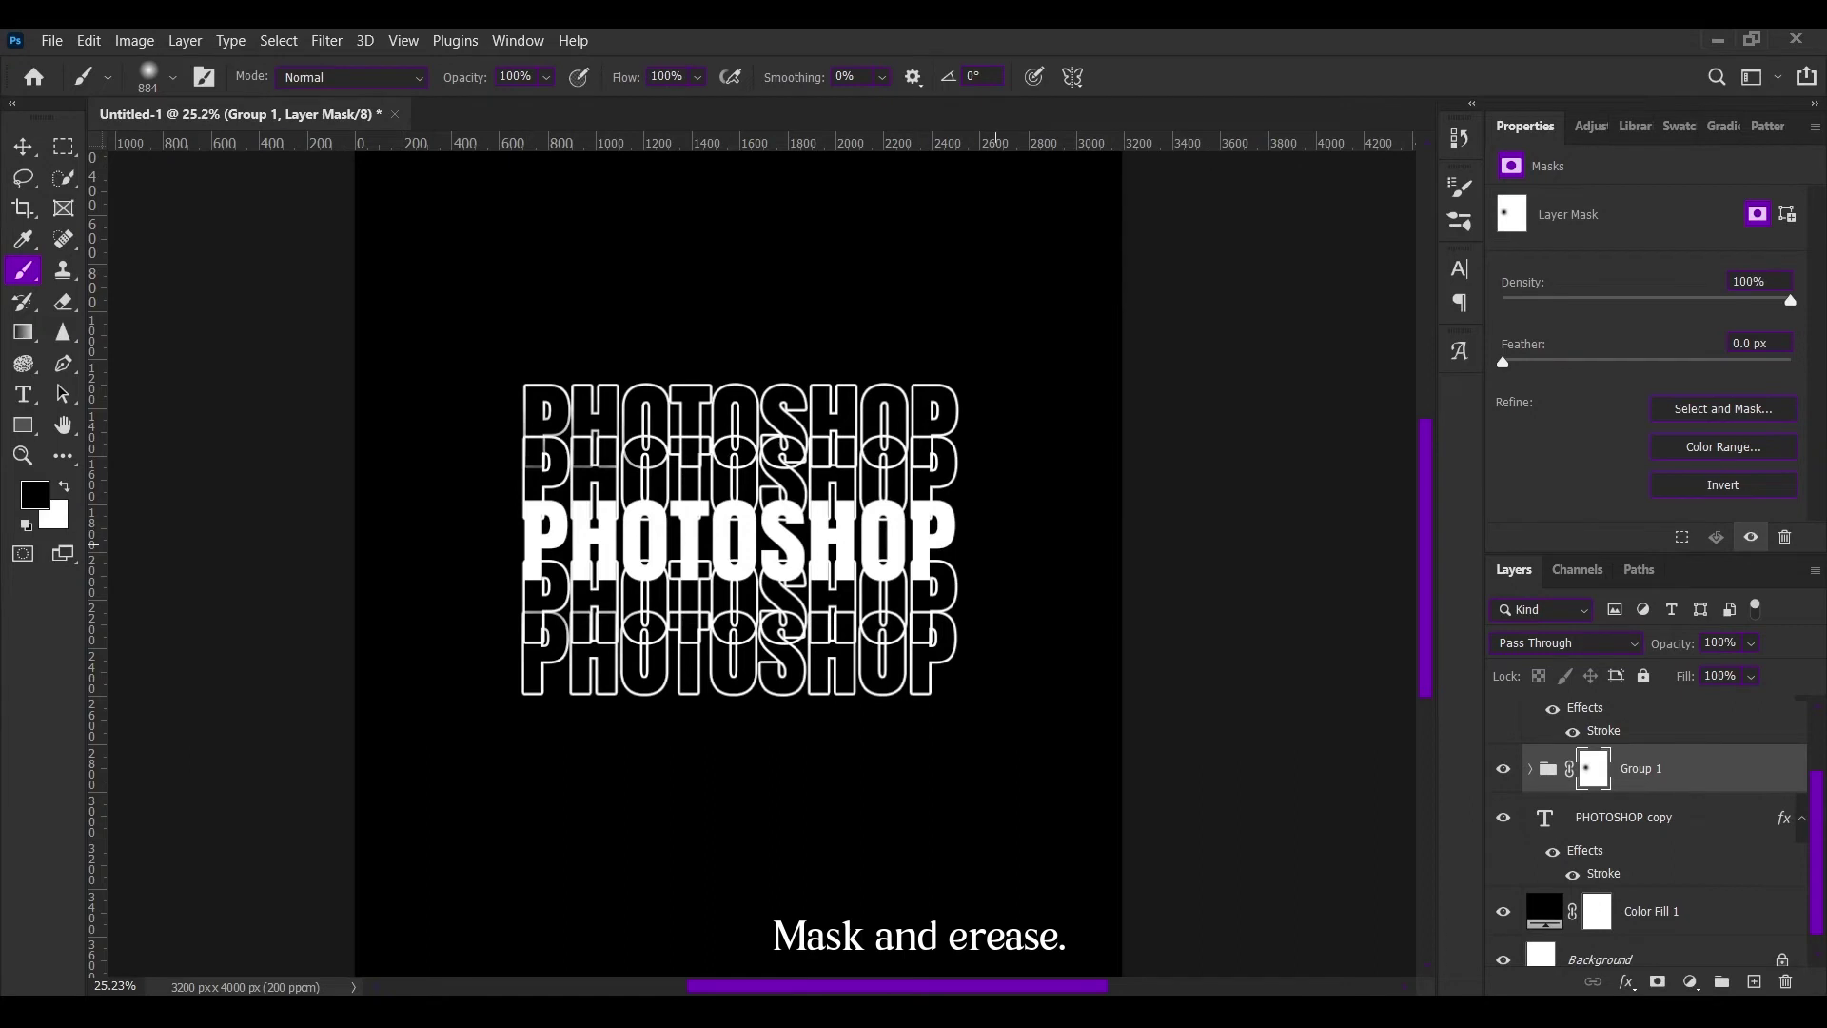
left_click_drag(957, 633, 711, 633)
left_click_drag(831, 633, 545, 633)
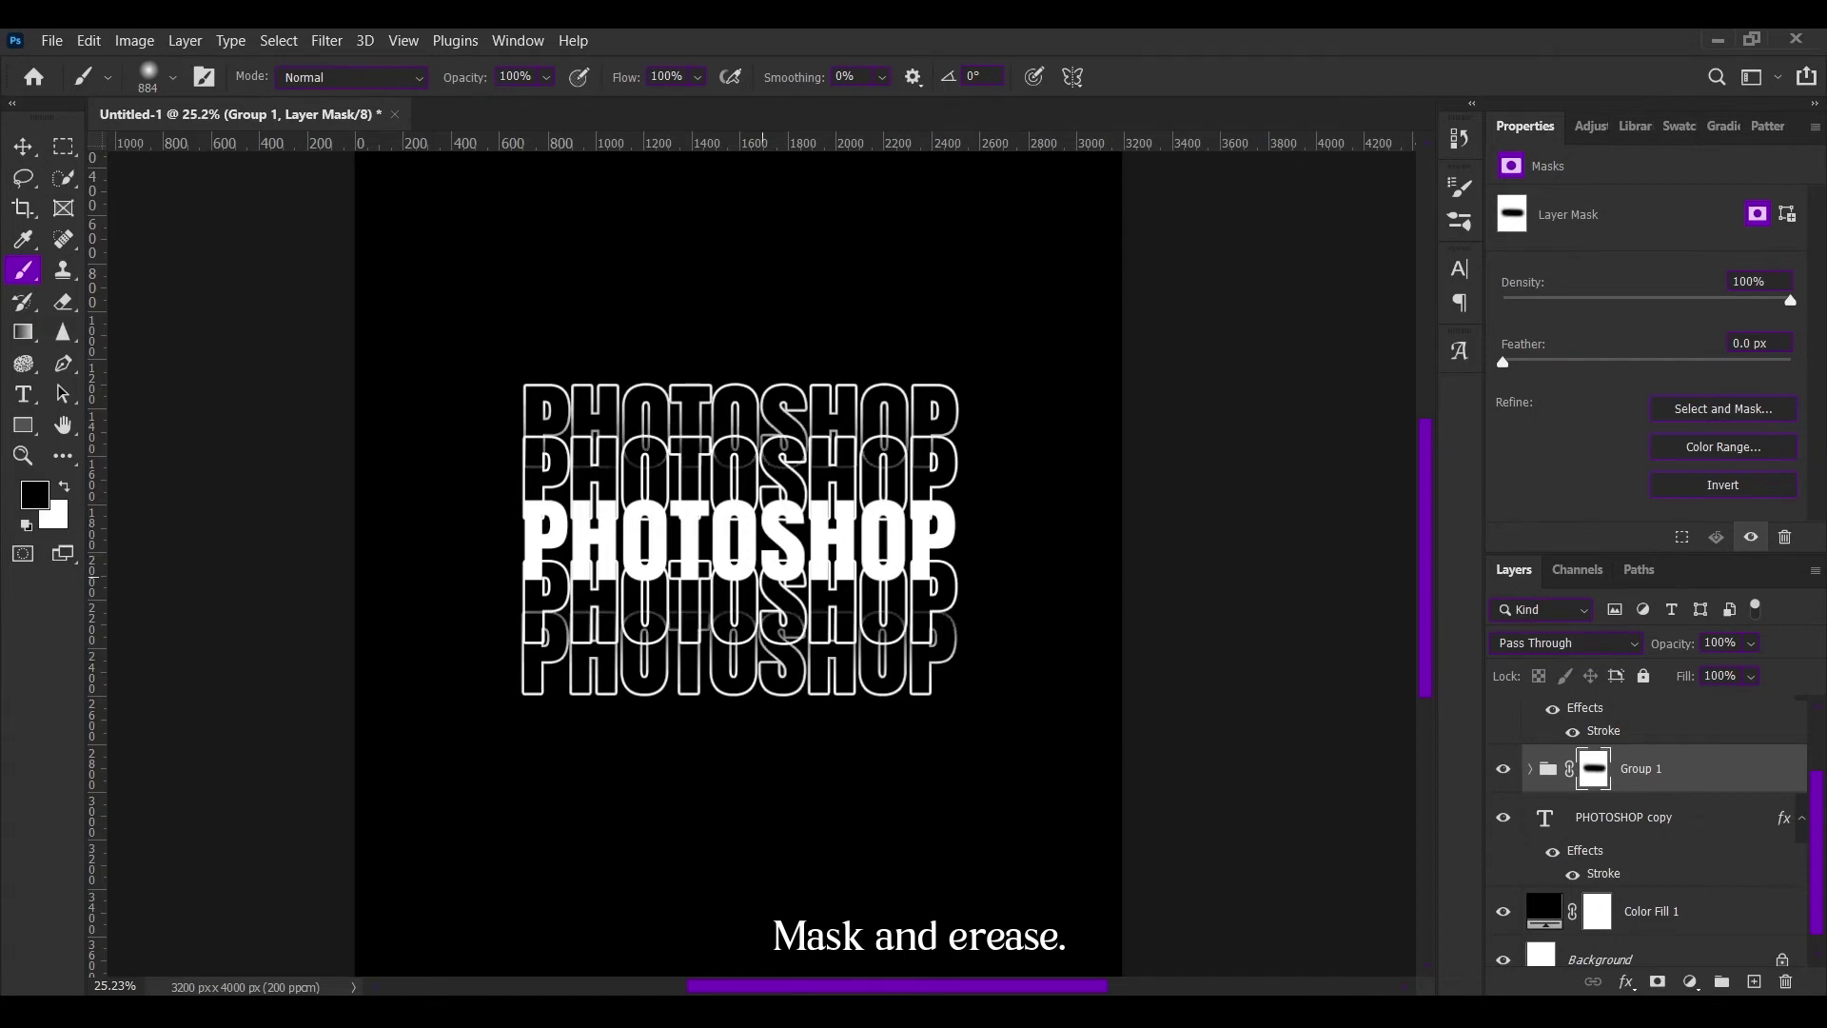
scroll(1657, 829, "up", 1)
Select PHOTOSHOP copy and PHOTOSHOP copy 2 and group them as Group 2.
key("alt+bracketright")
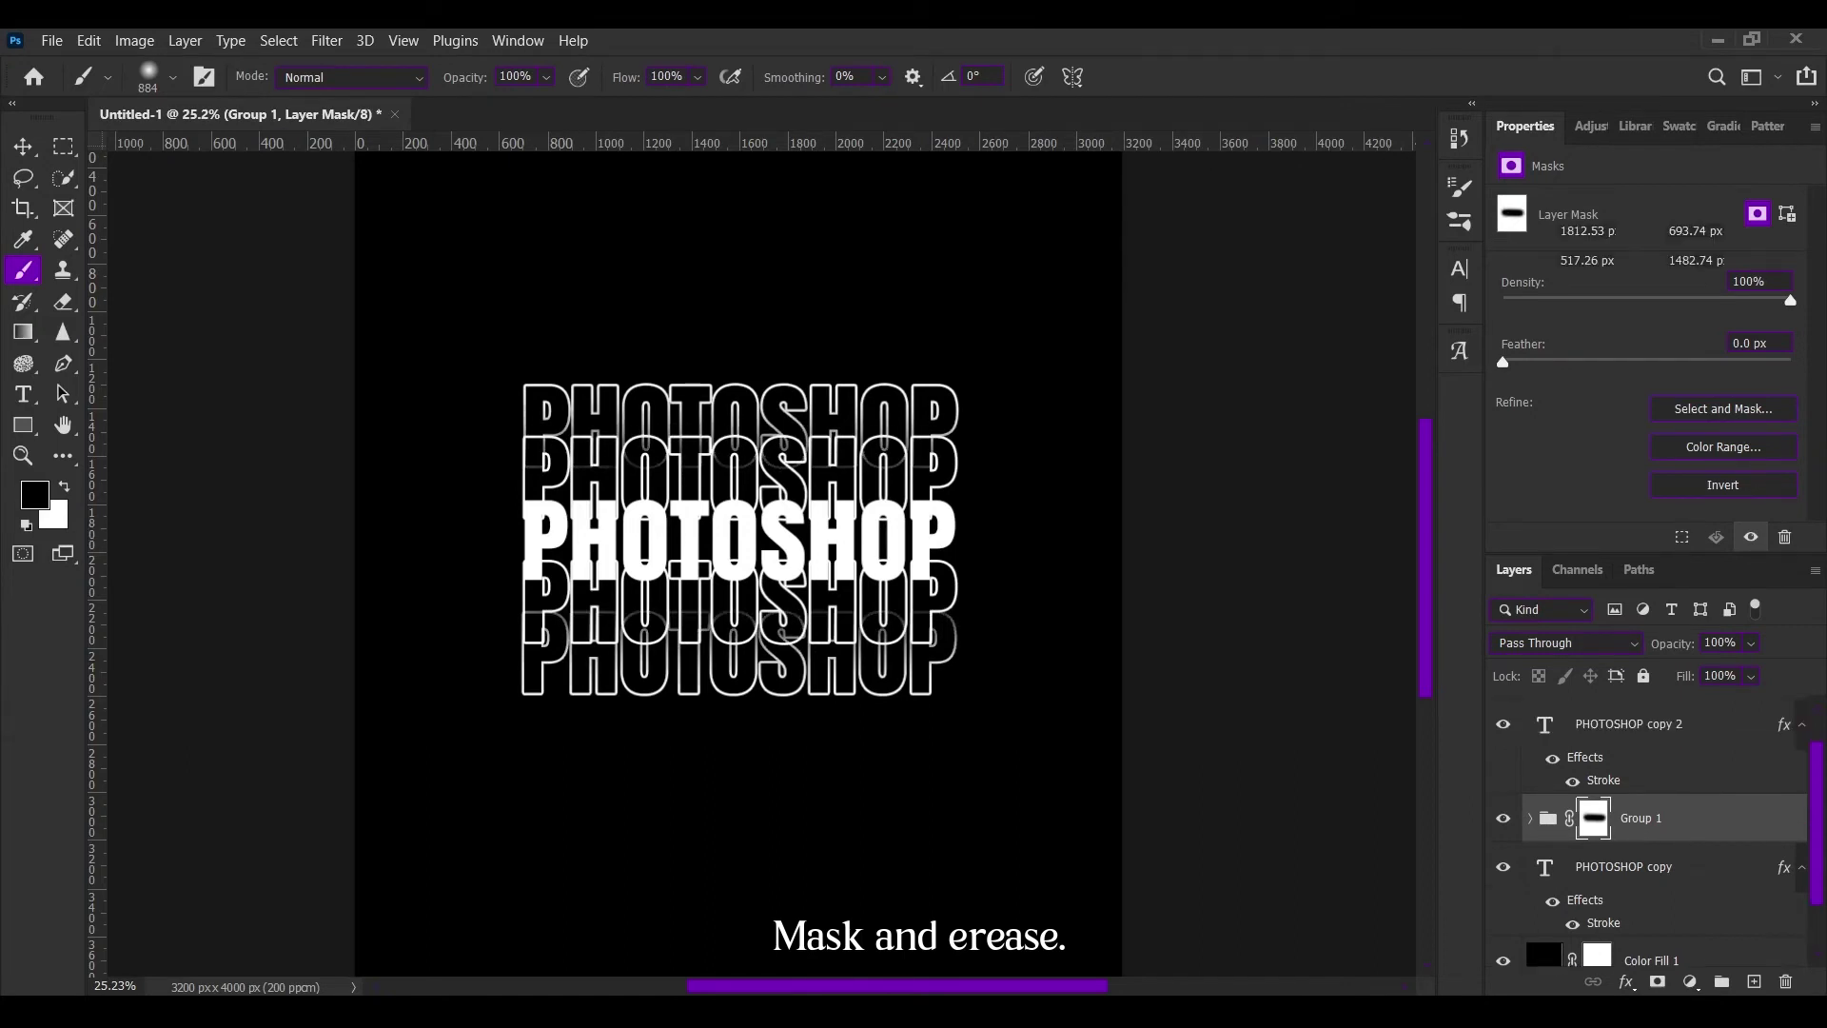
left_click(1624, 867, "ctrl")
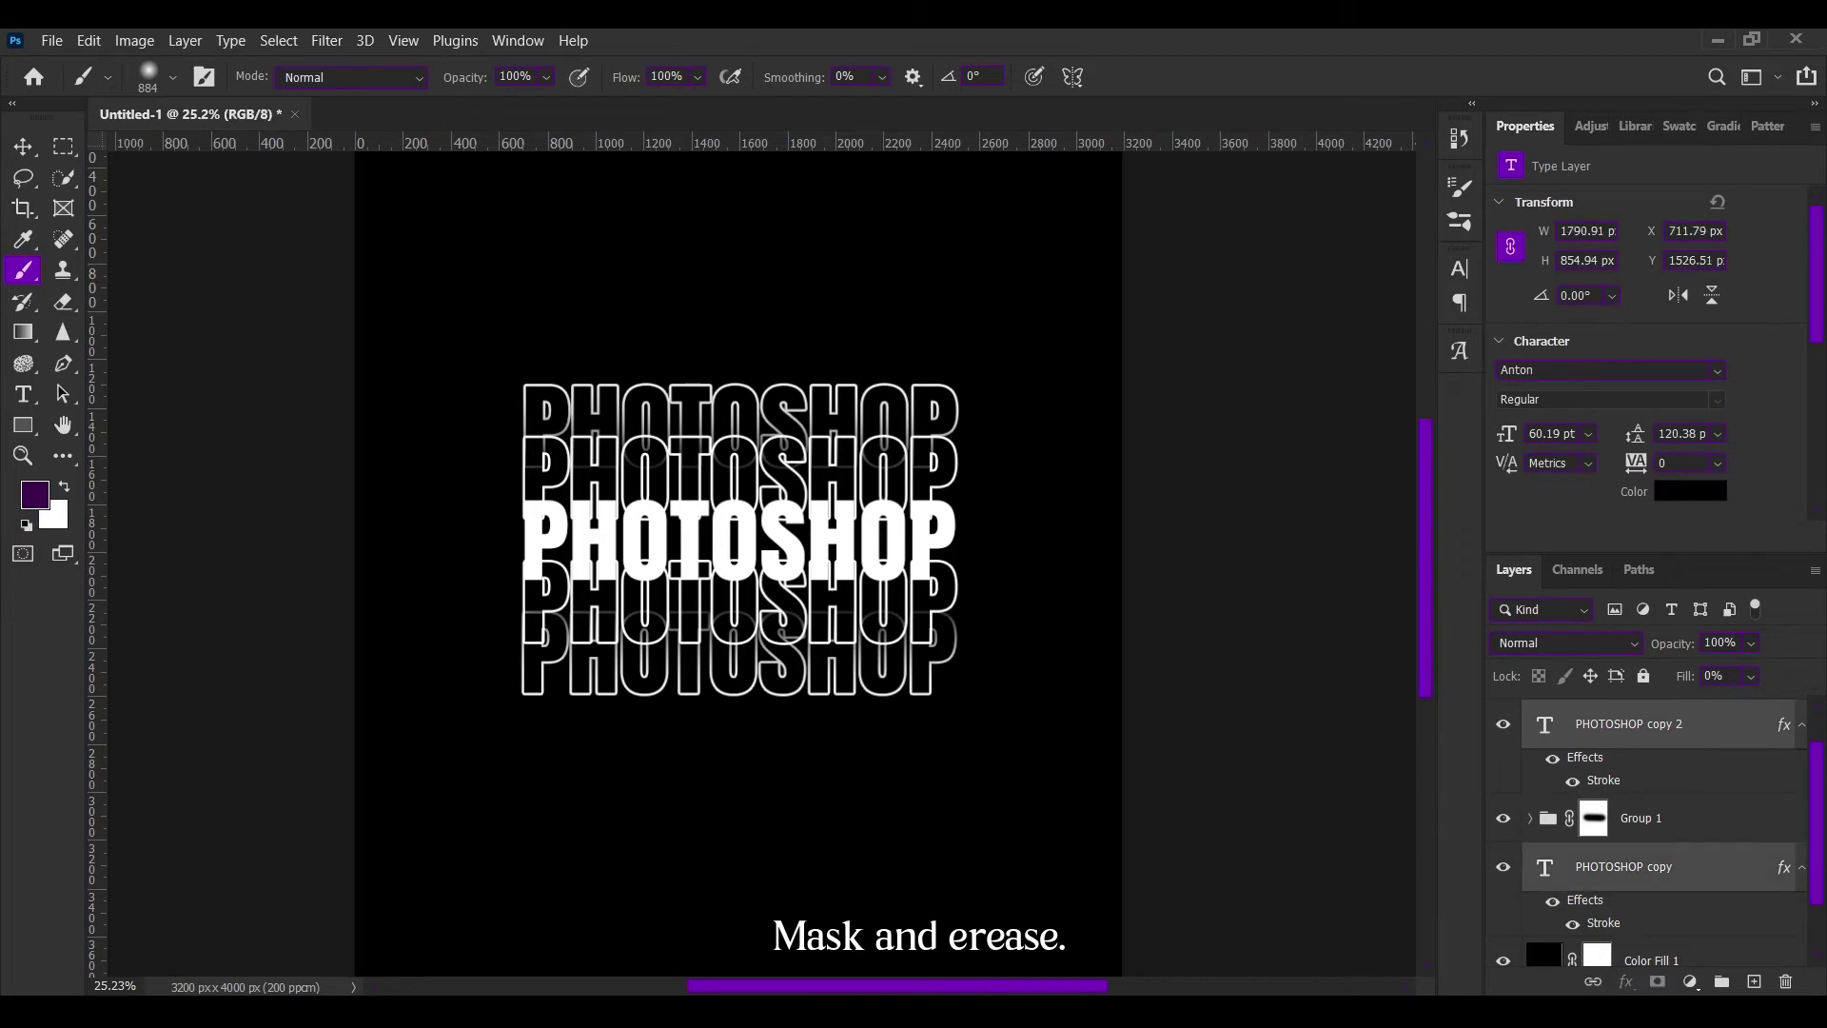
key("ctrl+g")
scroll(739, 561, "up", 1)
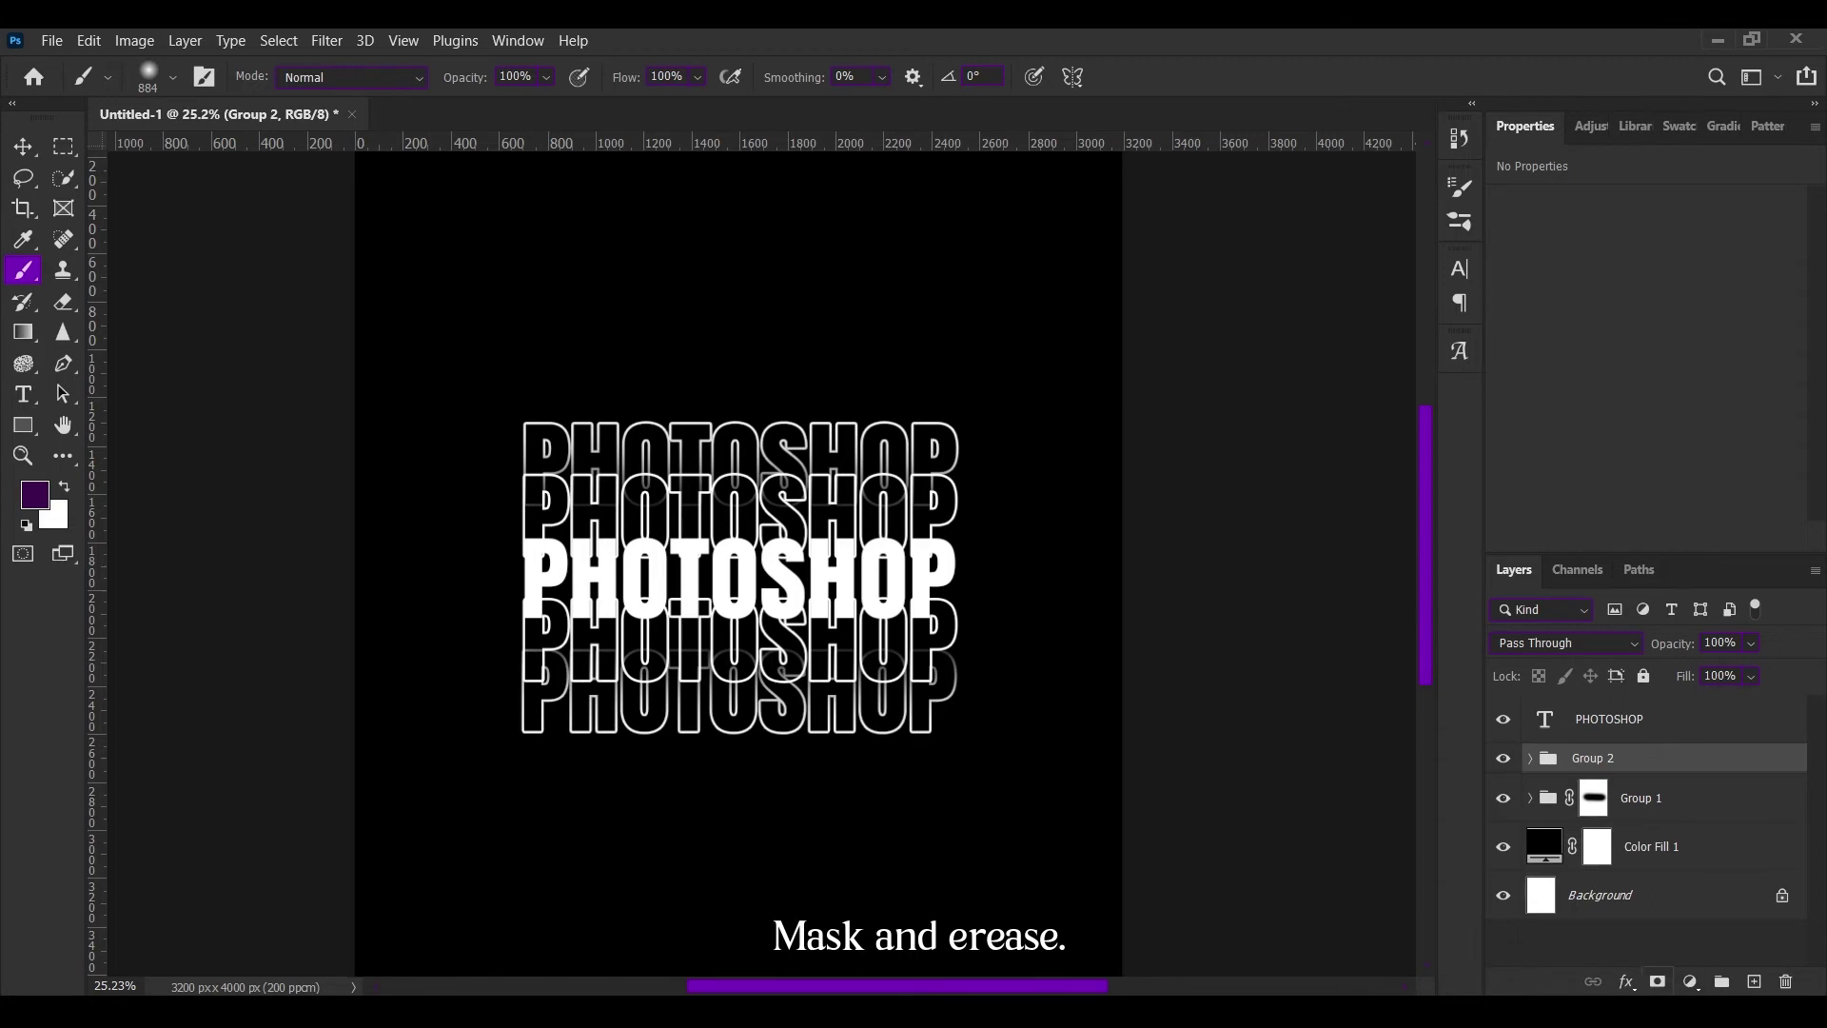
Add a mask to Group 2 and paint black across the bottom of the white text.
left_click(1657, 981)
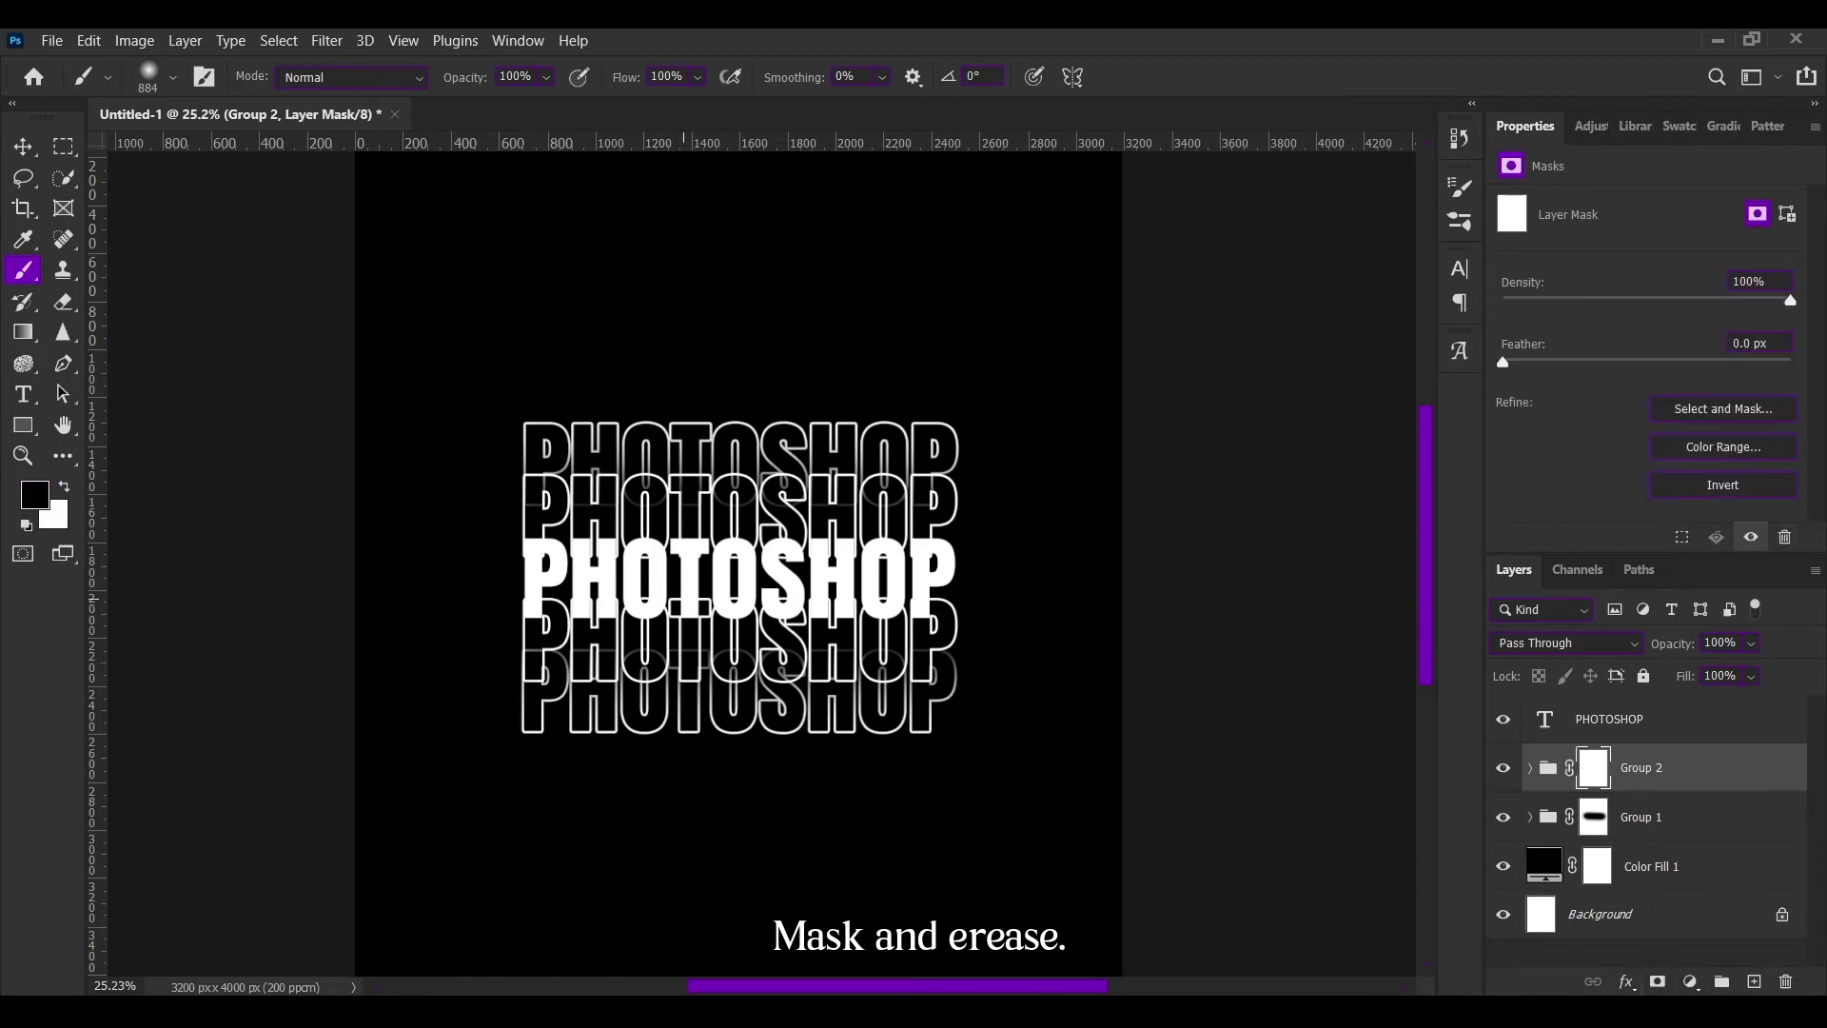
left_click_drag(504, 550, 448, 550)
left_click_drag(362, 614, 1113, 614)
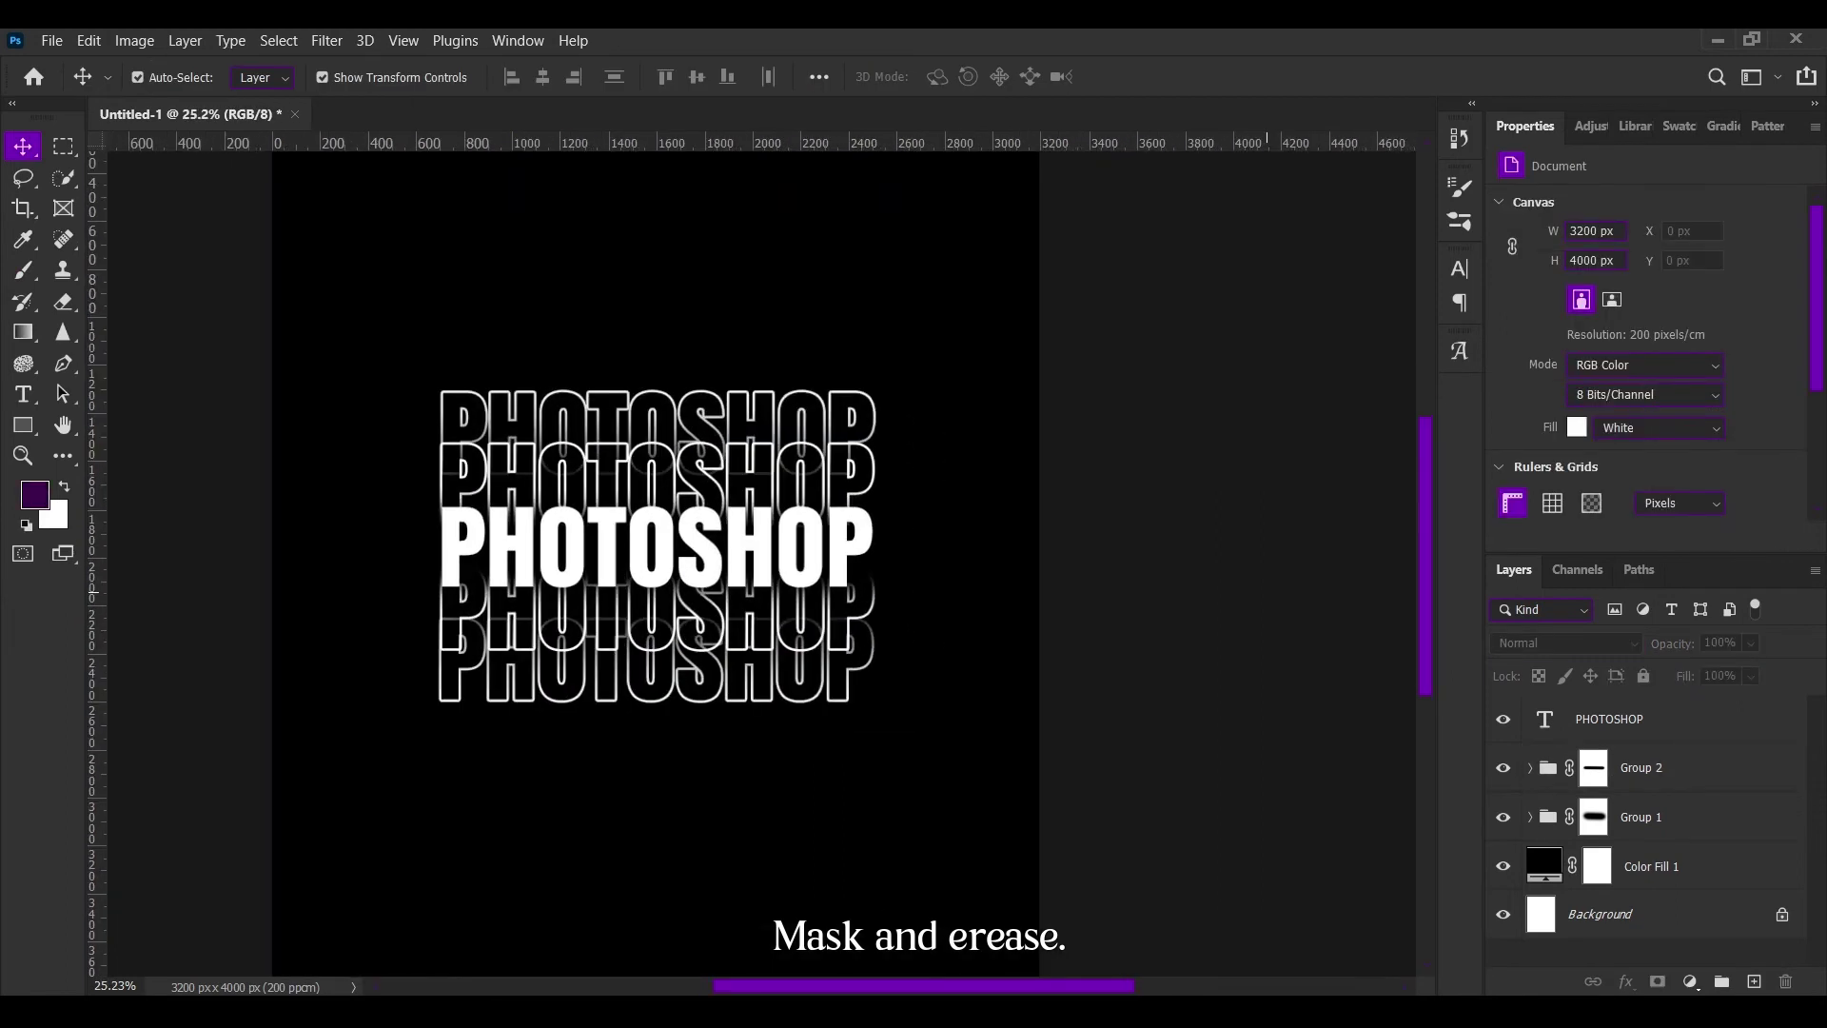
Select Group 1 and Group 2 and group them together as Group 3.
left_click(1642, 817)
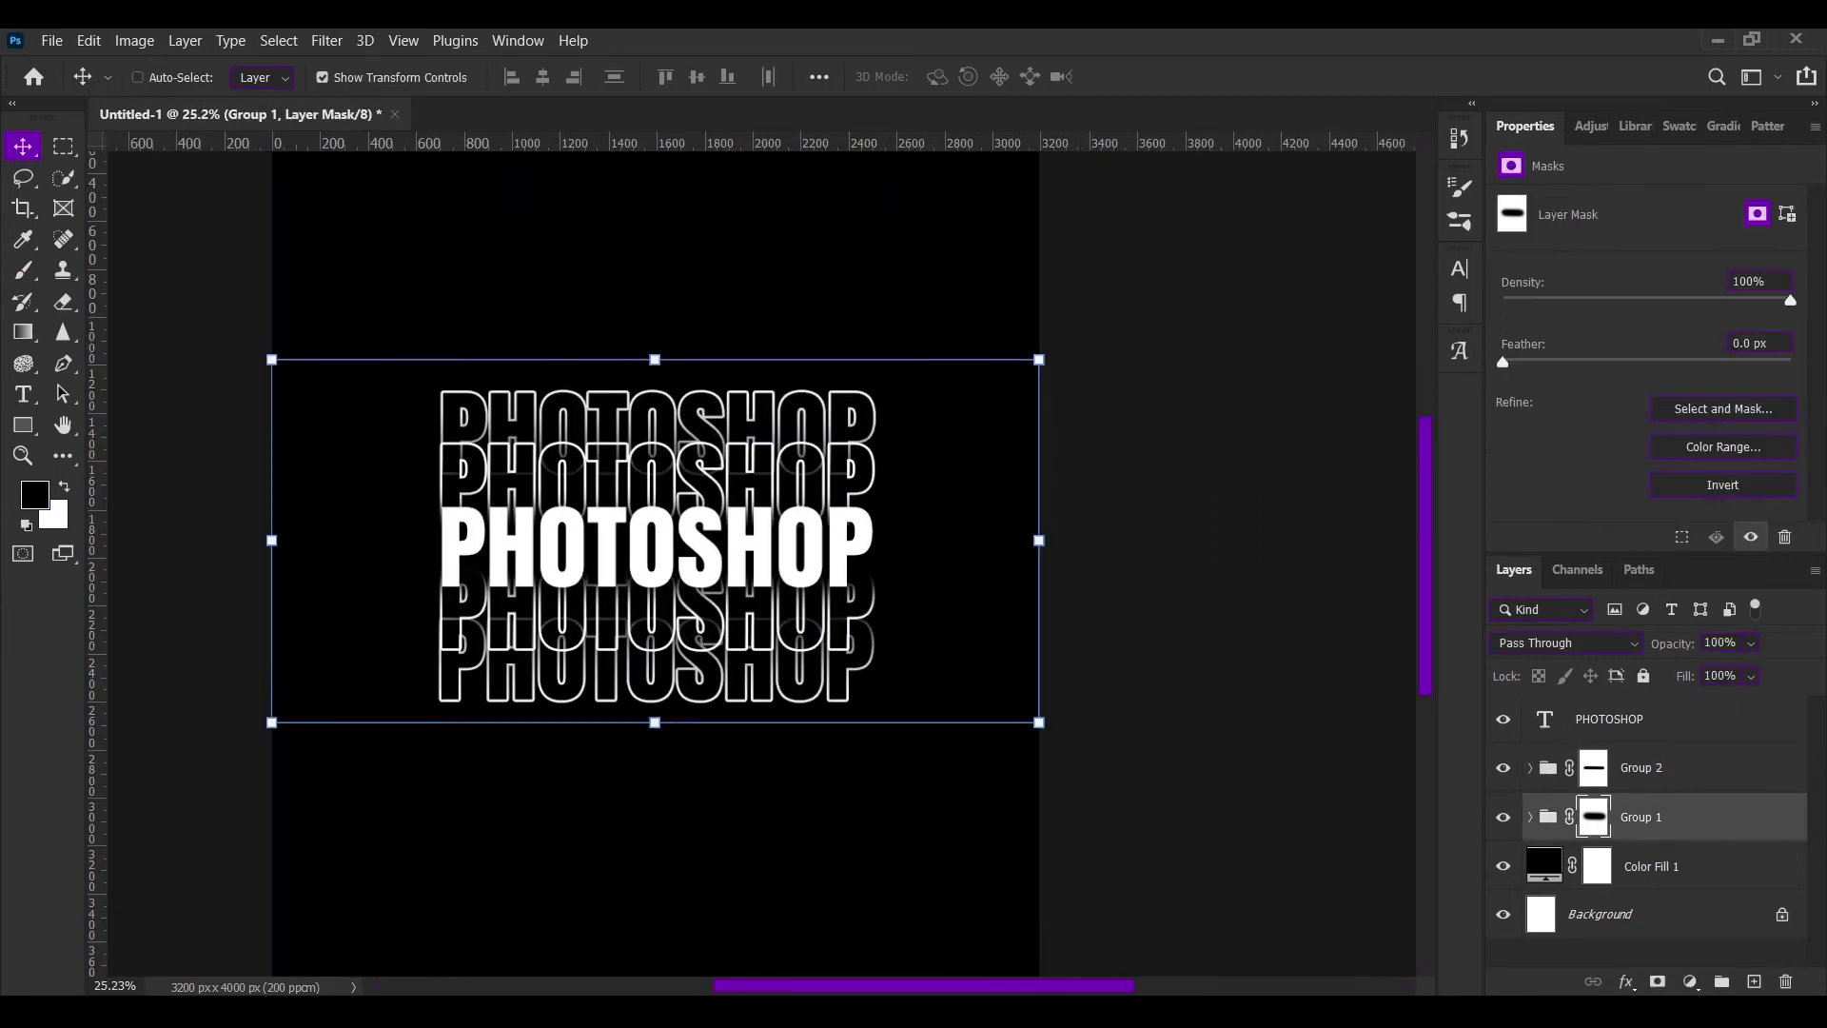
left_click(1641, 767, "shift")
key("ctrl+g")
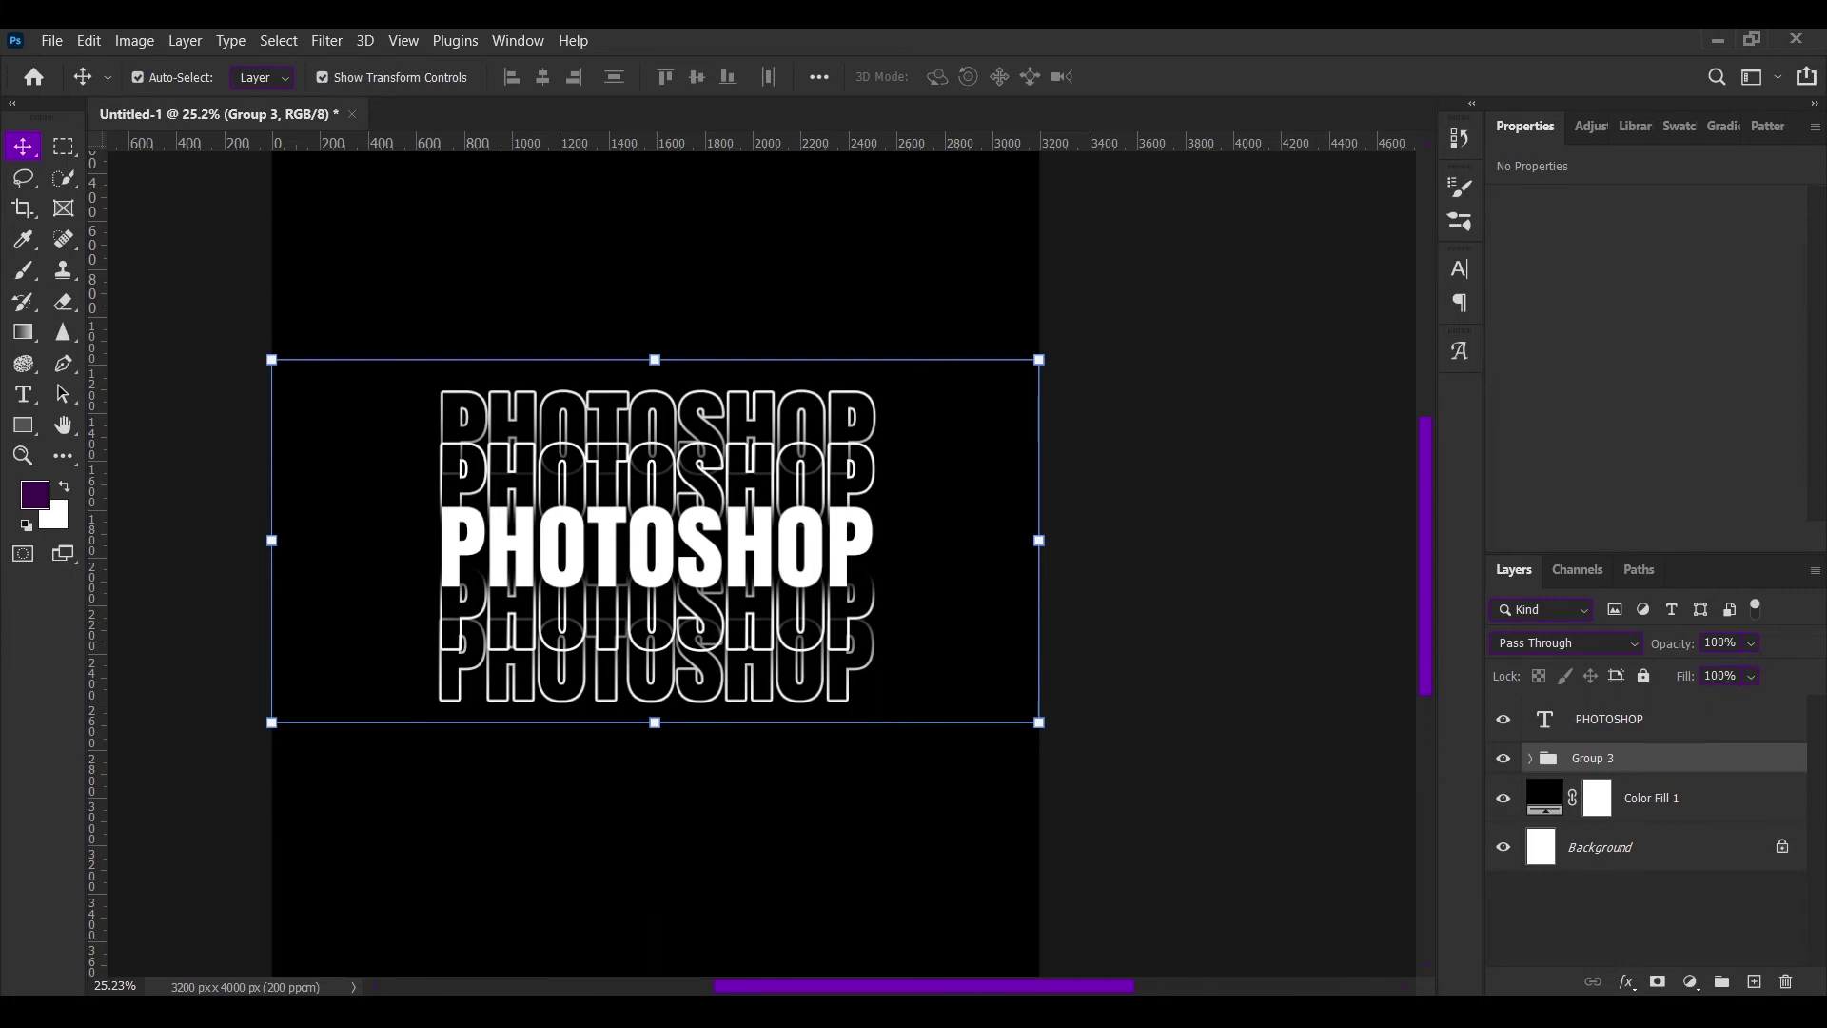
right_click(1675, 758)
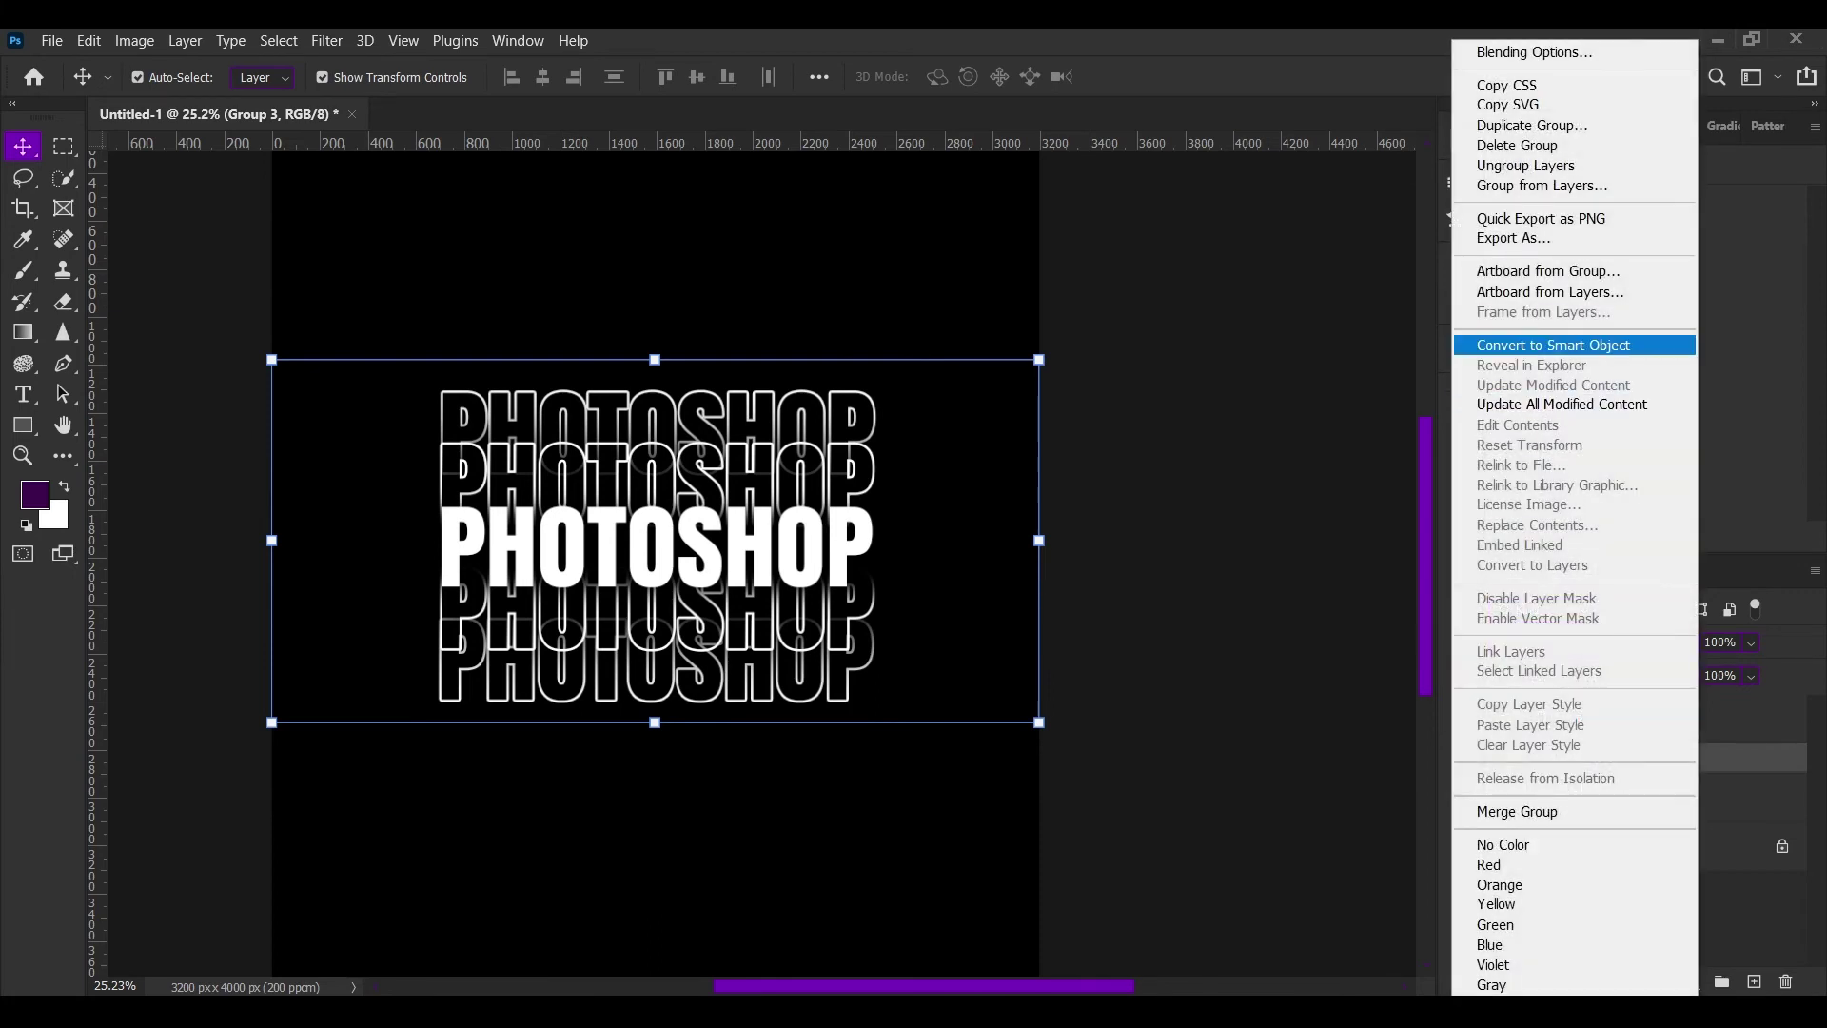
key("Escape")
left_click(1690, 981)
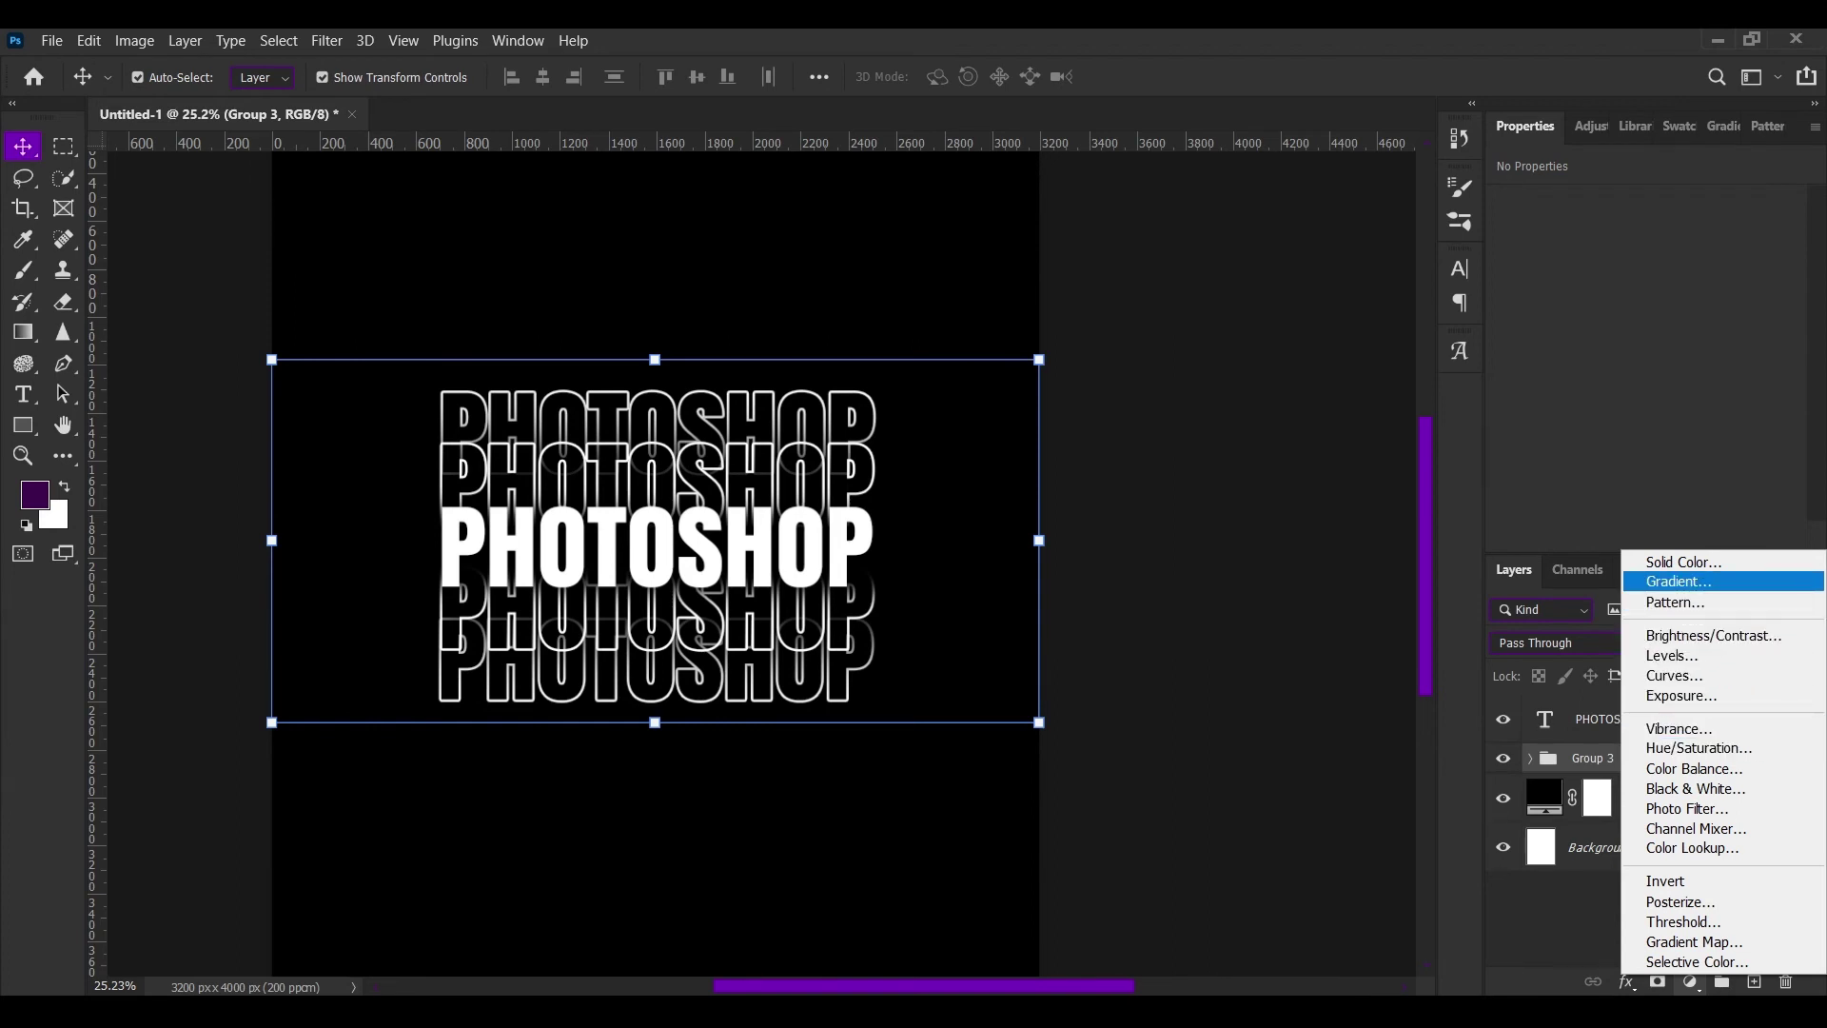
Add a Gradient Fill layer using the Reds preset Red_07 at 23% scale.
left_click(1679, 582)
left_click(1574, 367)
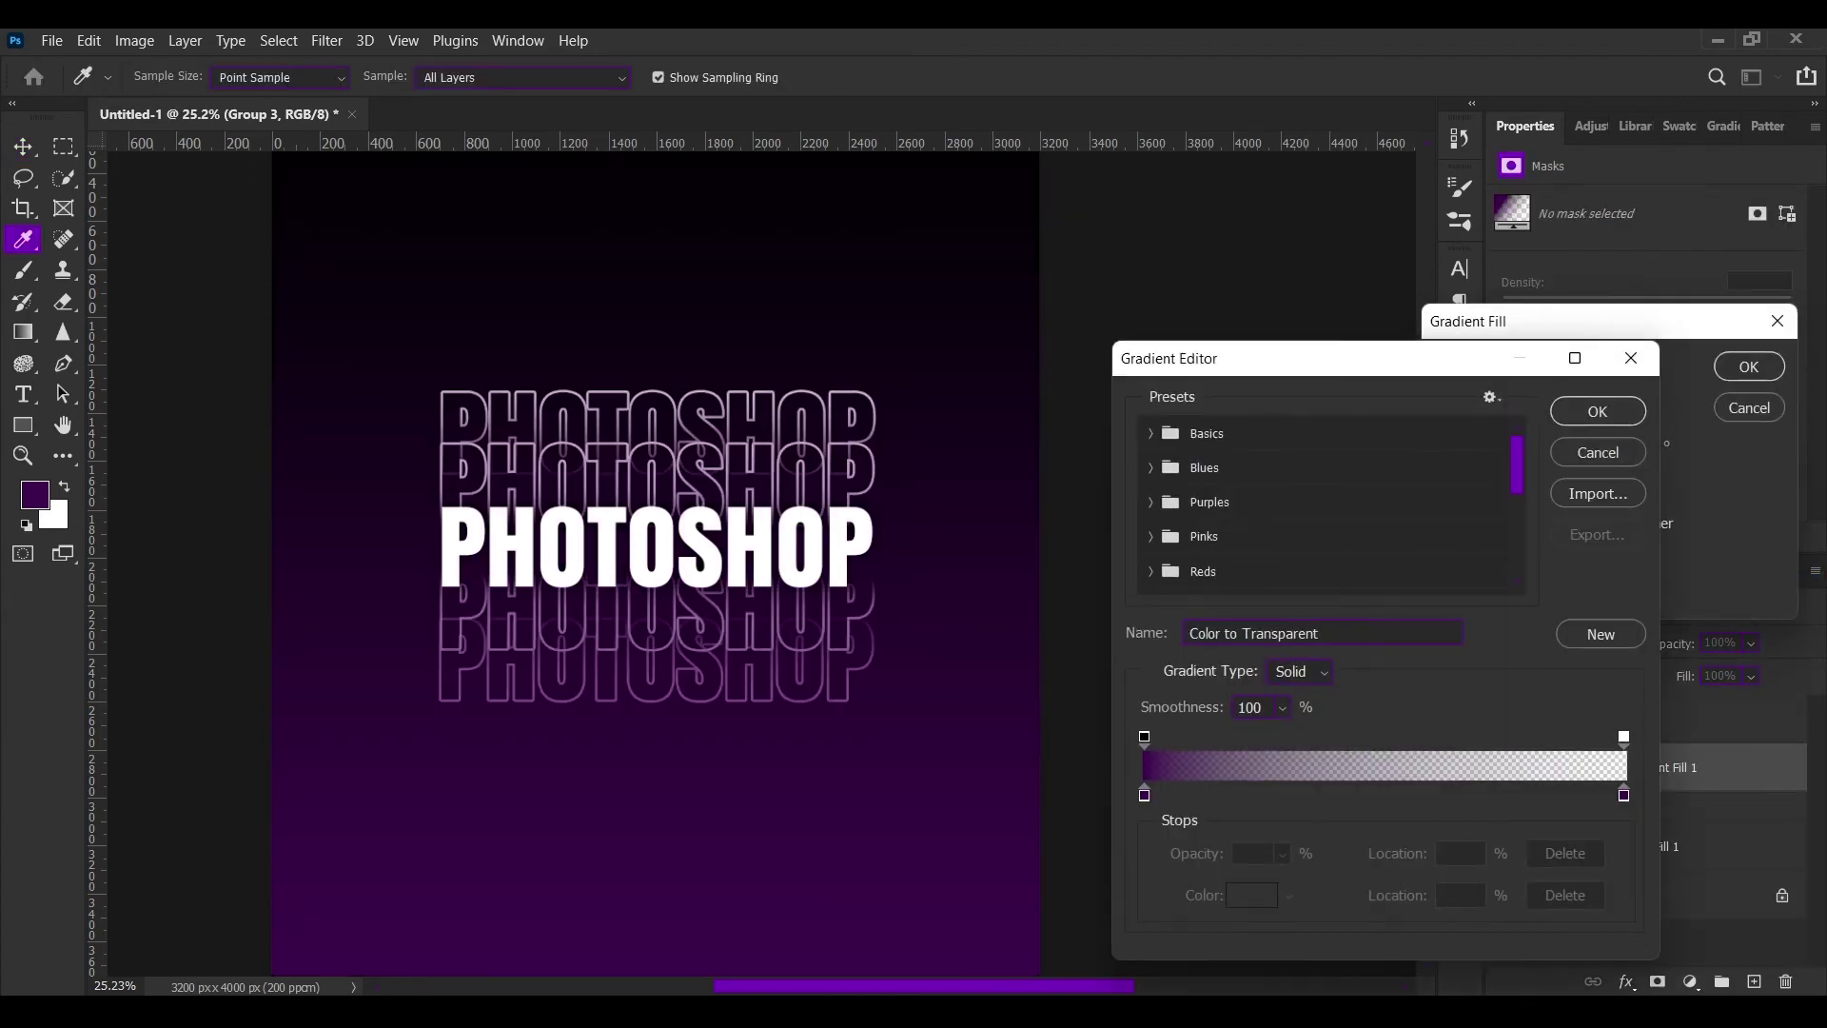
scroll(1323, 505, "down", 1)
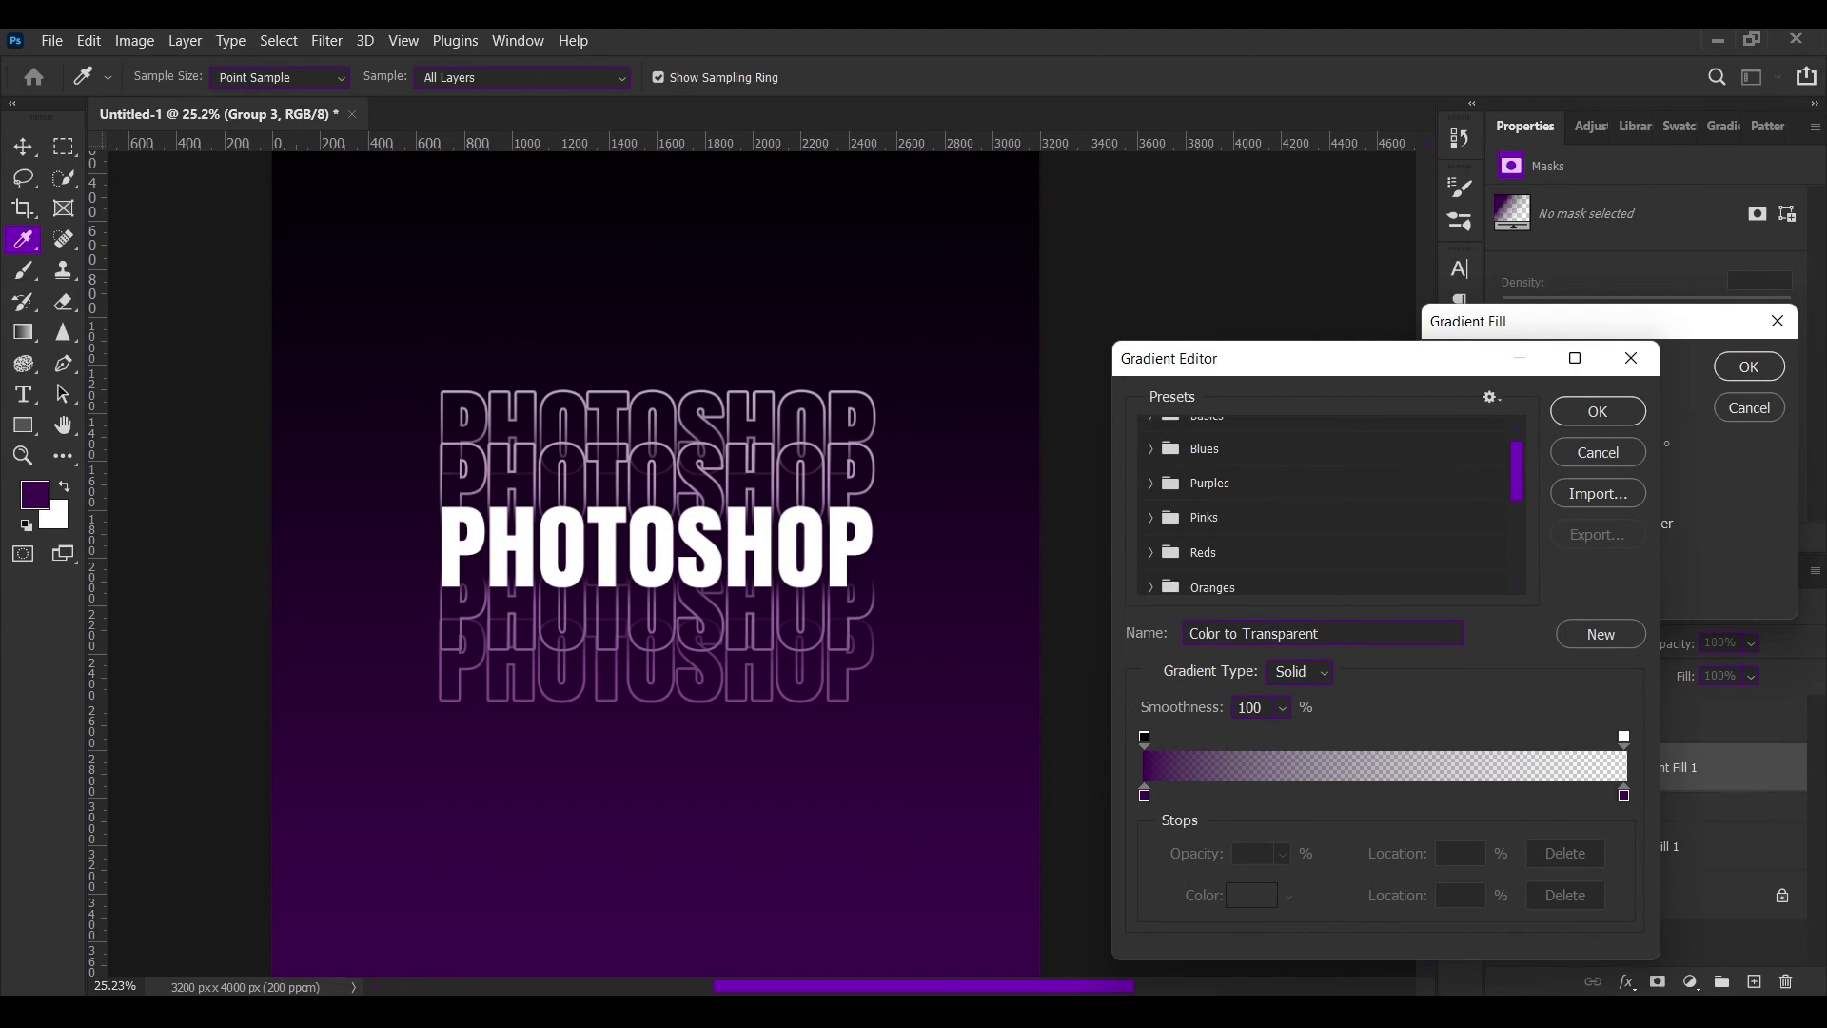
scroll(1323, 504, "down", 1)
left_click(1151, 495)
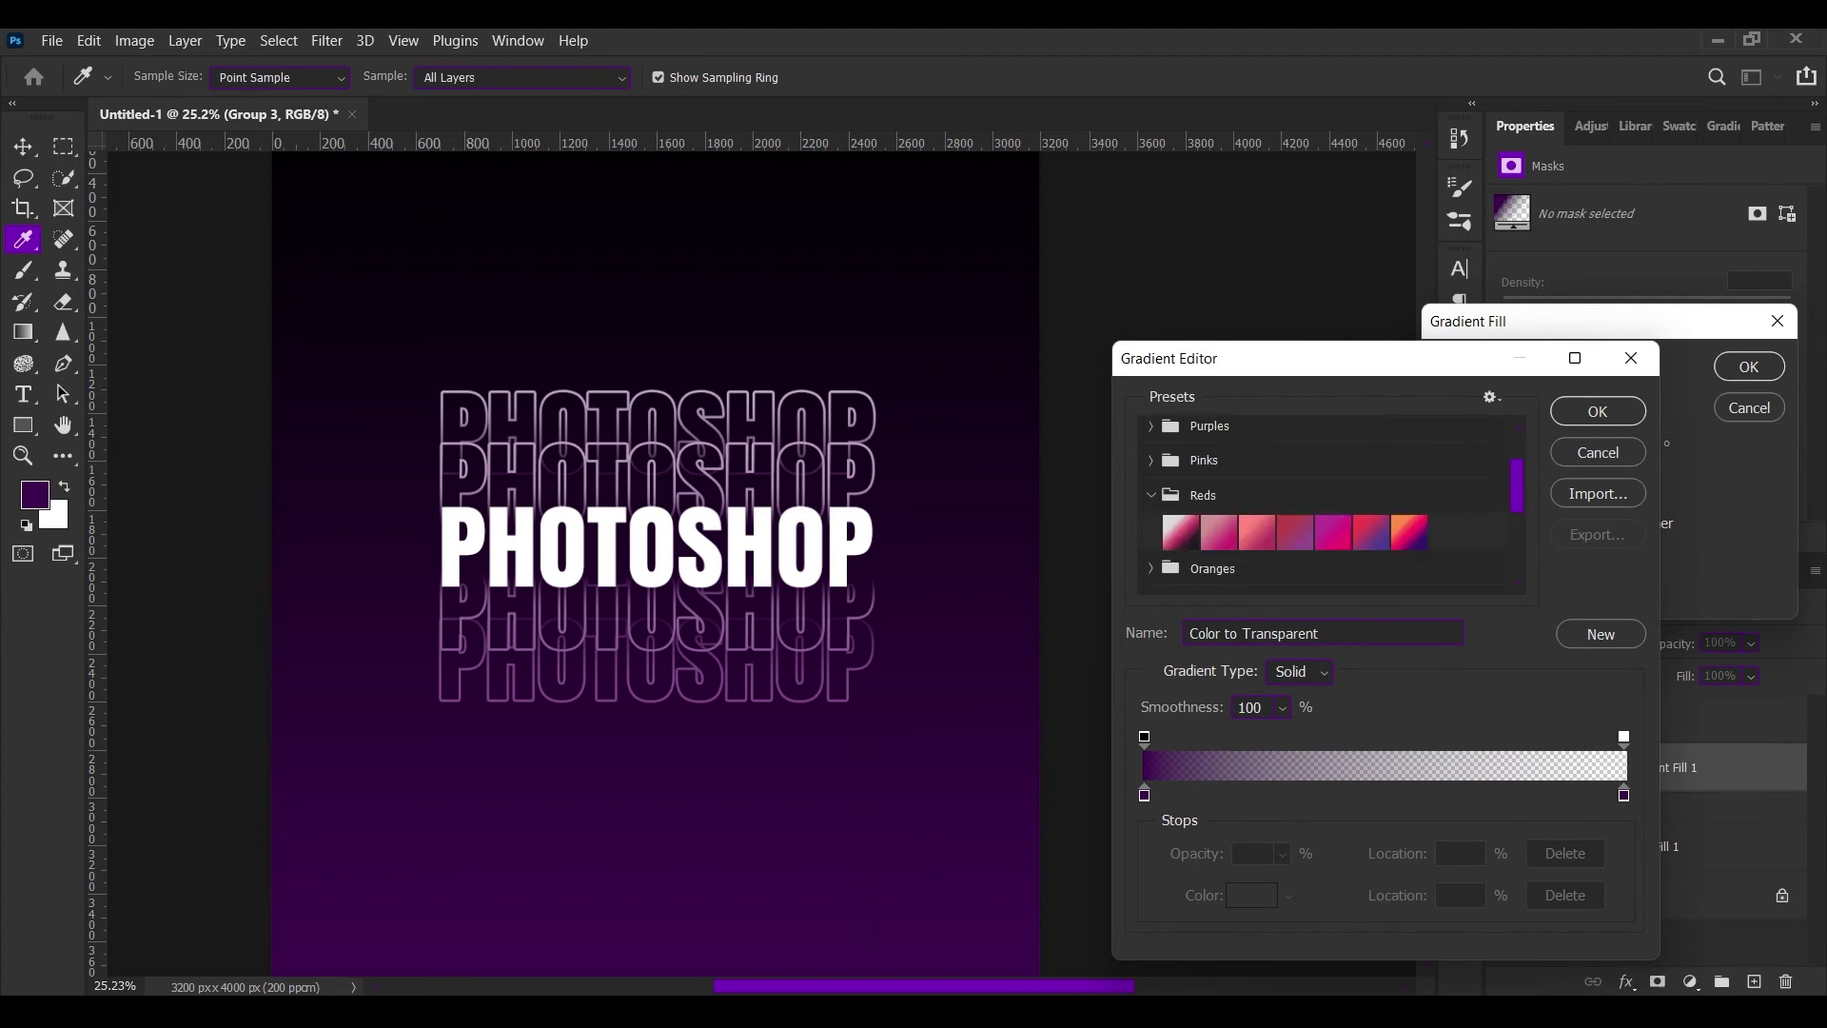
left_click(1409, 532)
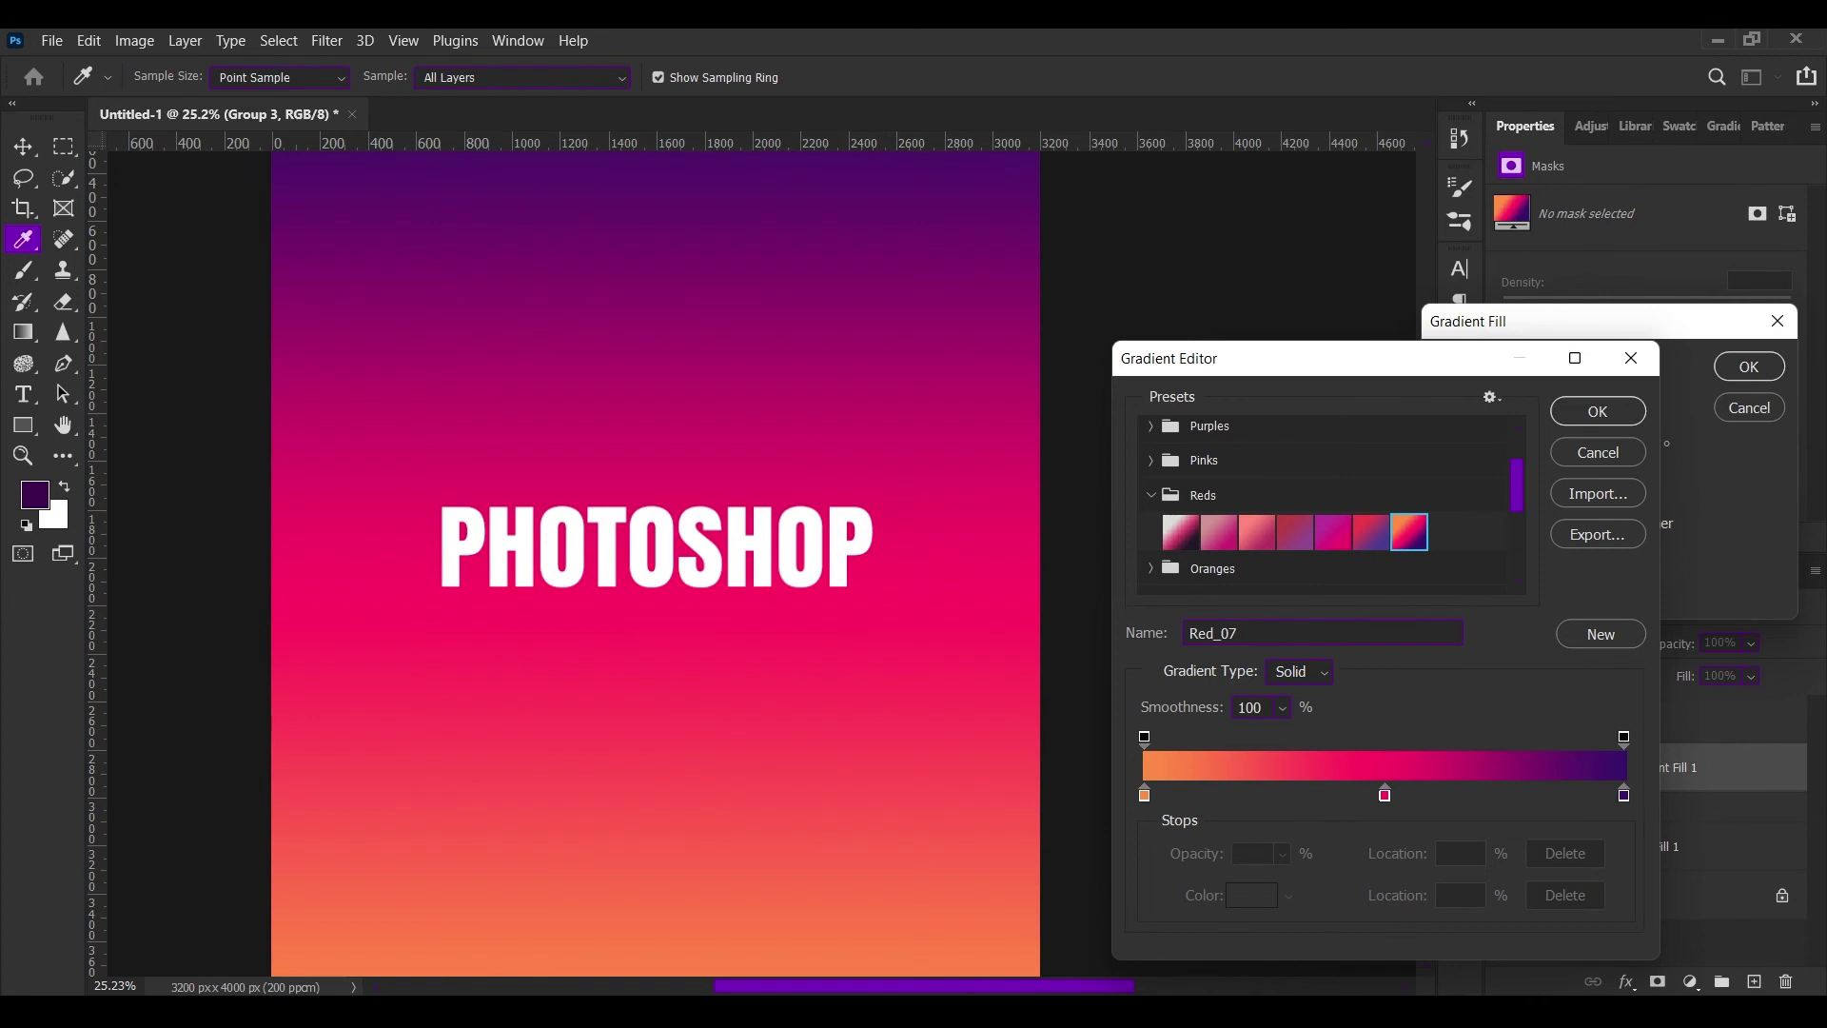
key("Return")
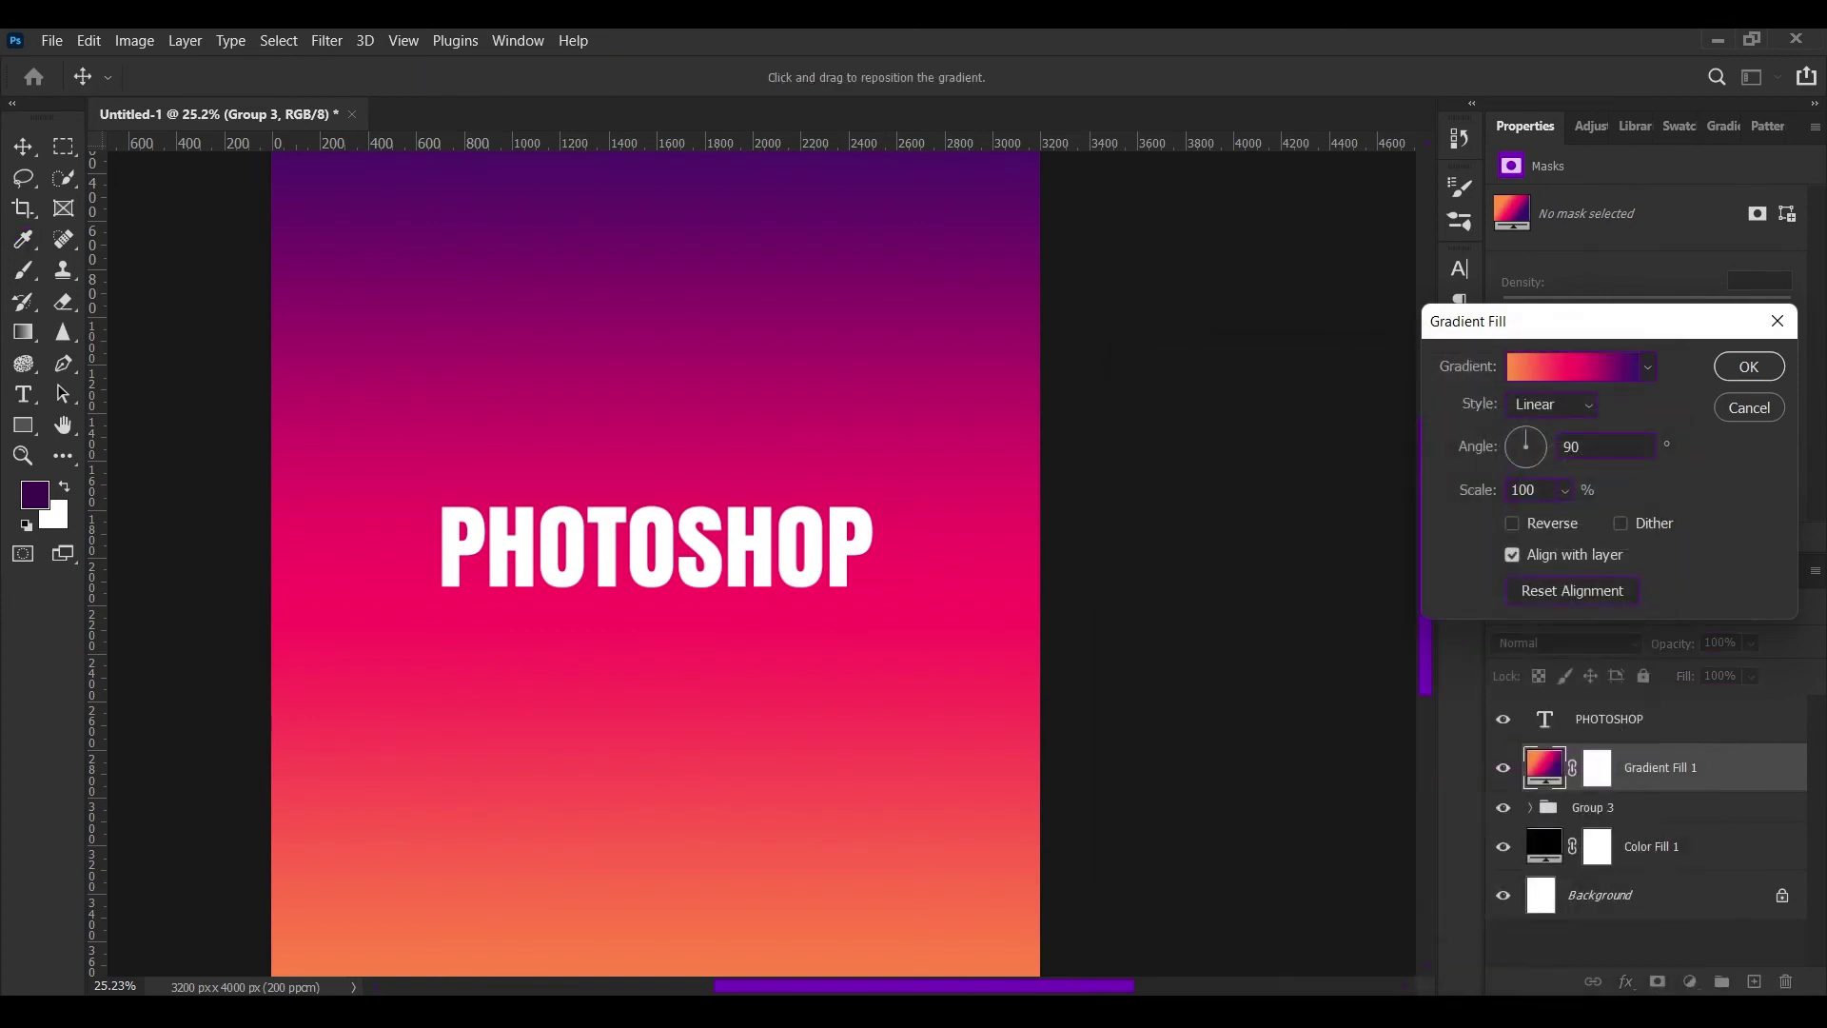
left_click(1565, 490)
left_click_drag(1569, 521, 1558, 521)
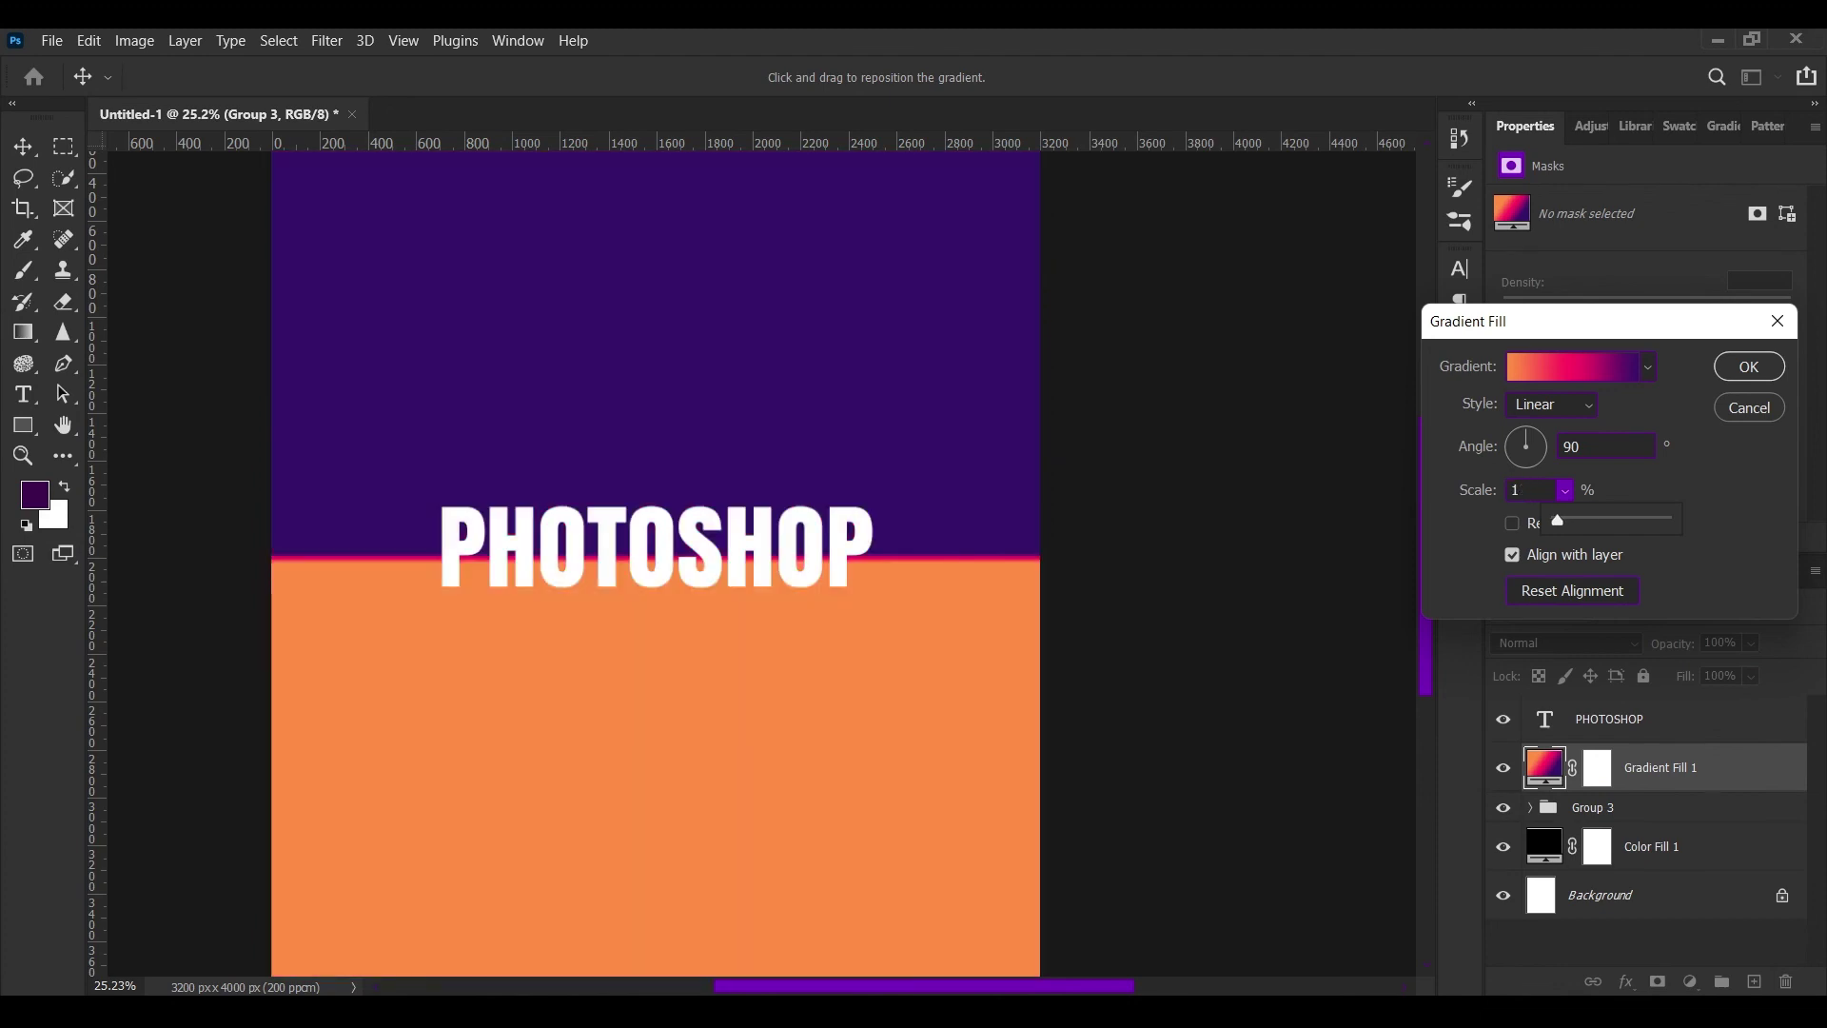
left_click_drag(1558, 521, 1560, 521)
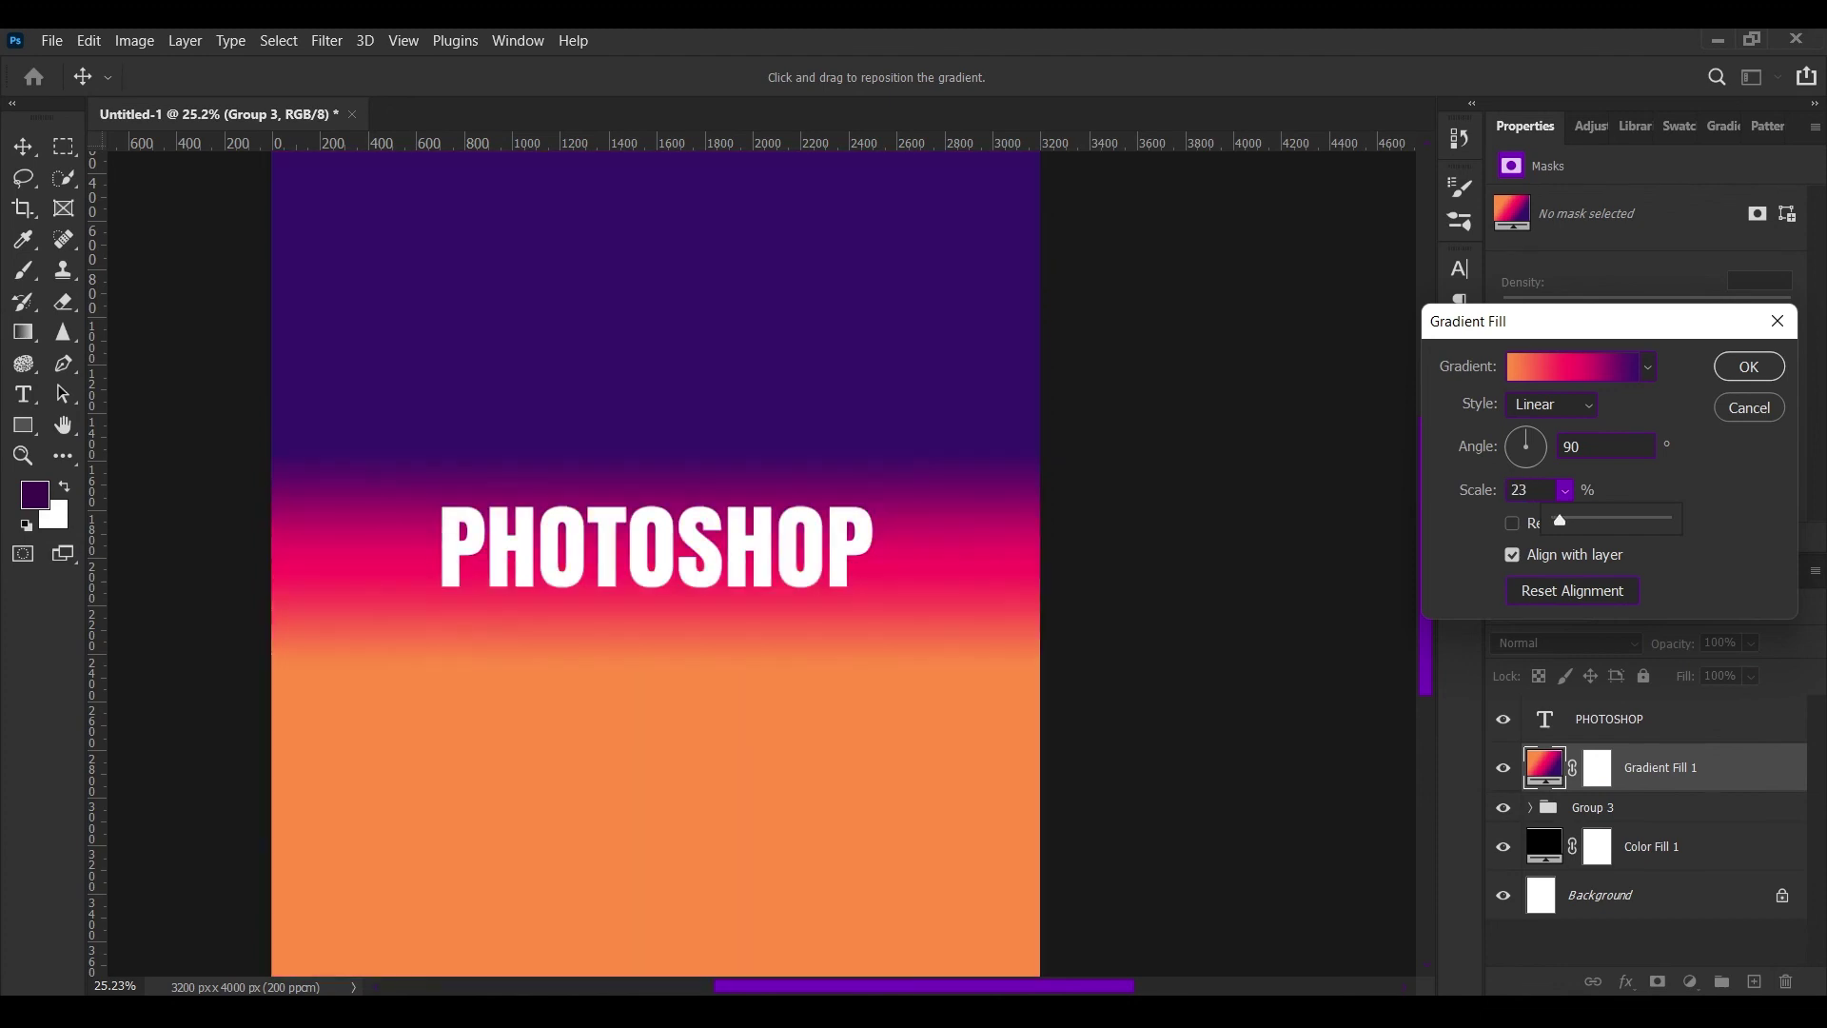
left_click(1749, 366)
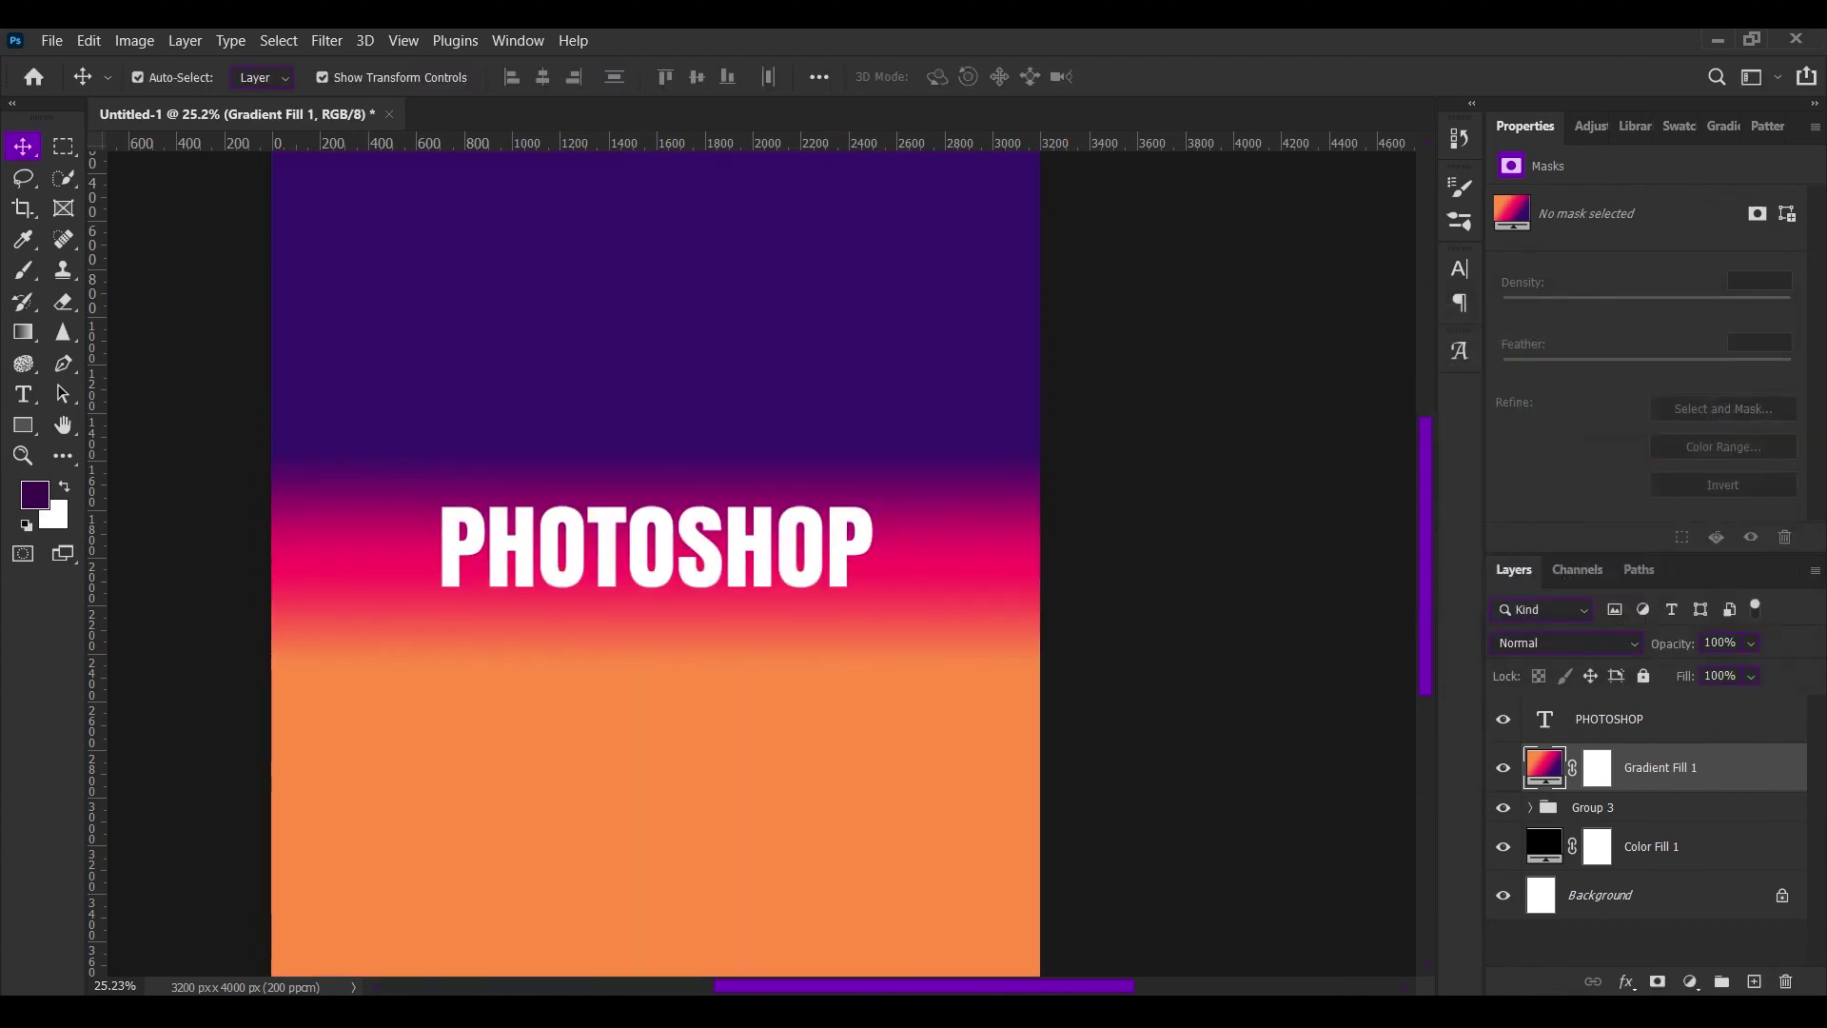
Clip Gradient Fill 1 to Group 3 and fit the whole canvas in view.
right_click(1750, 767)
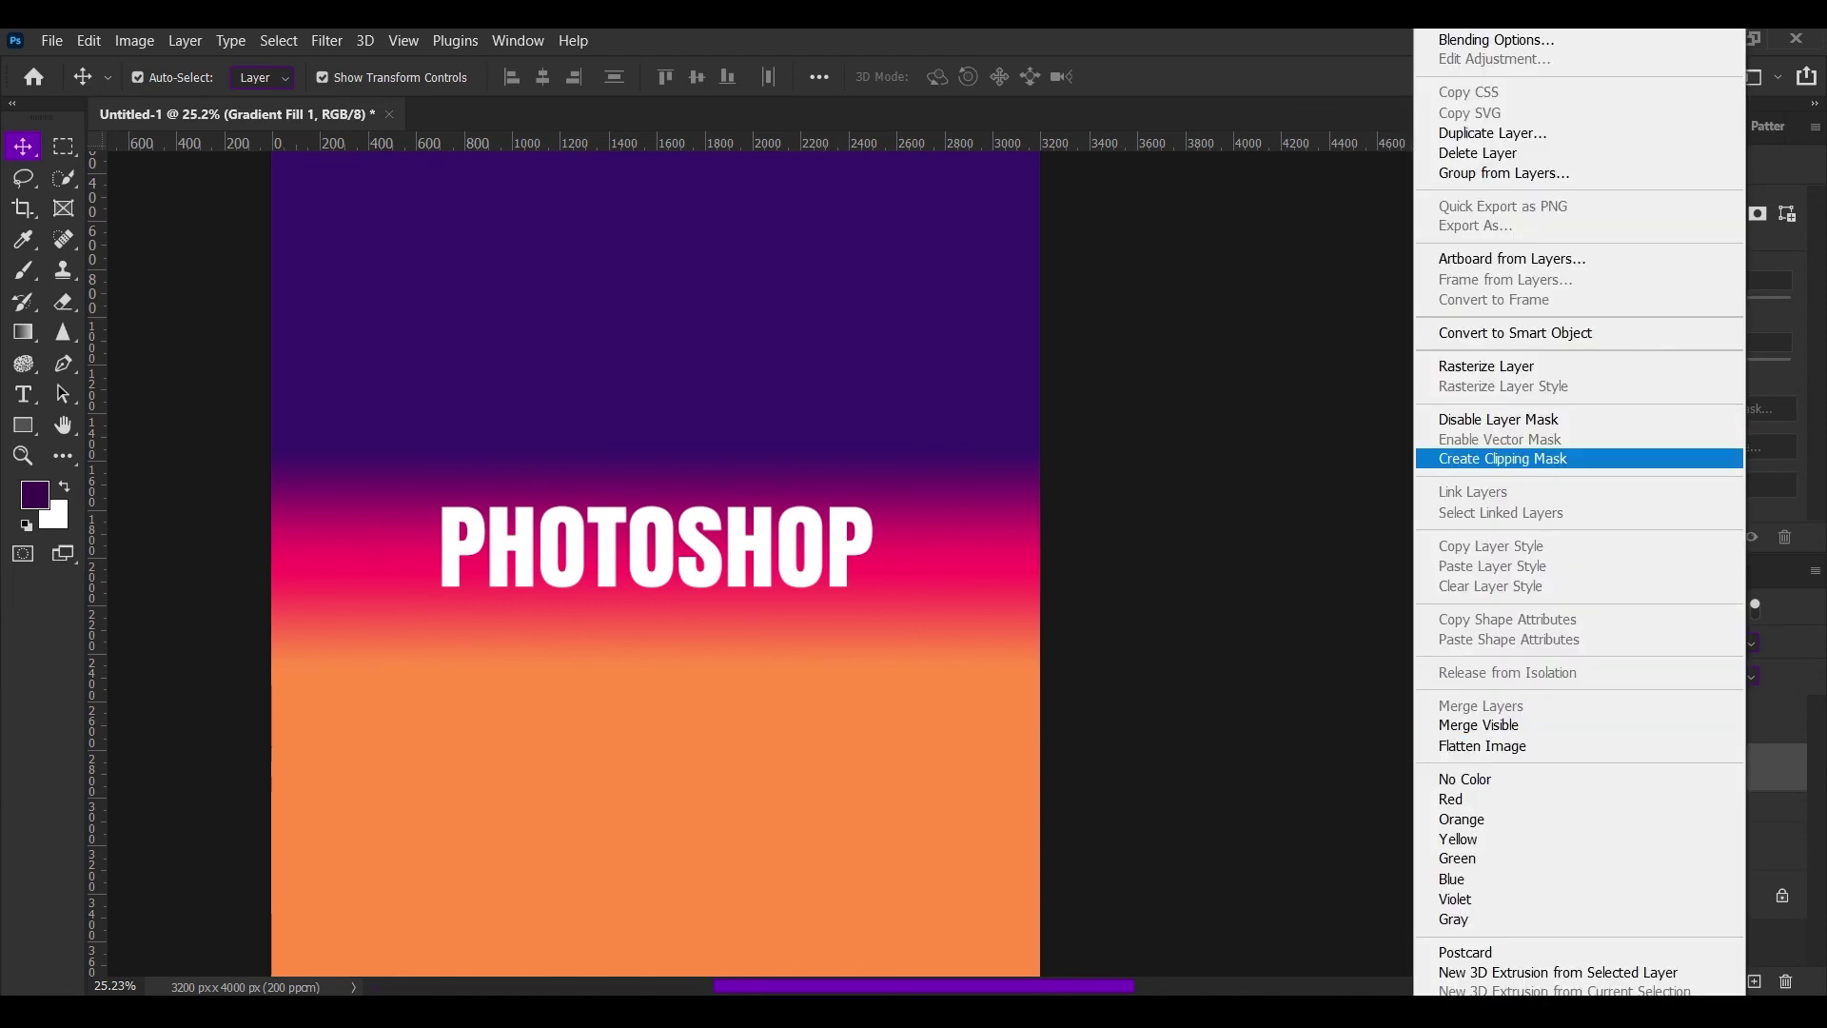
left_click(1504, 459)
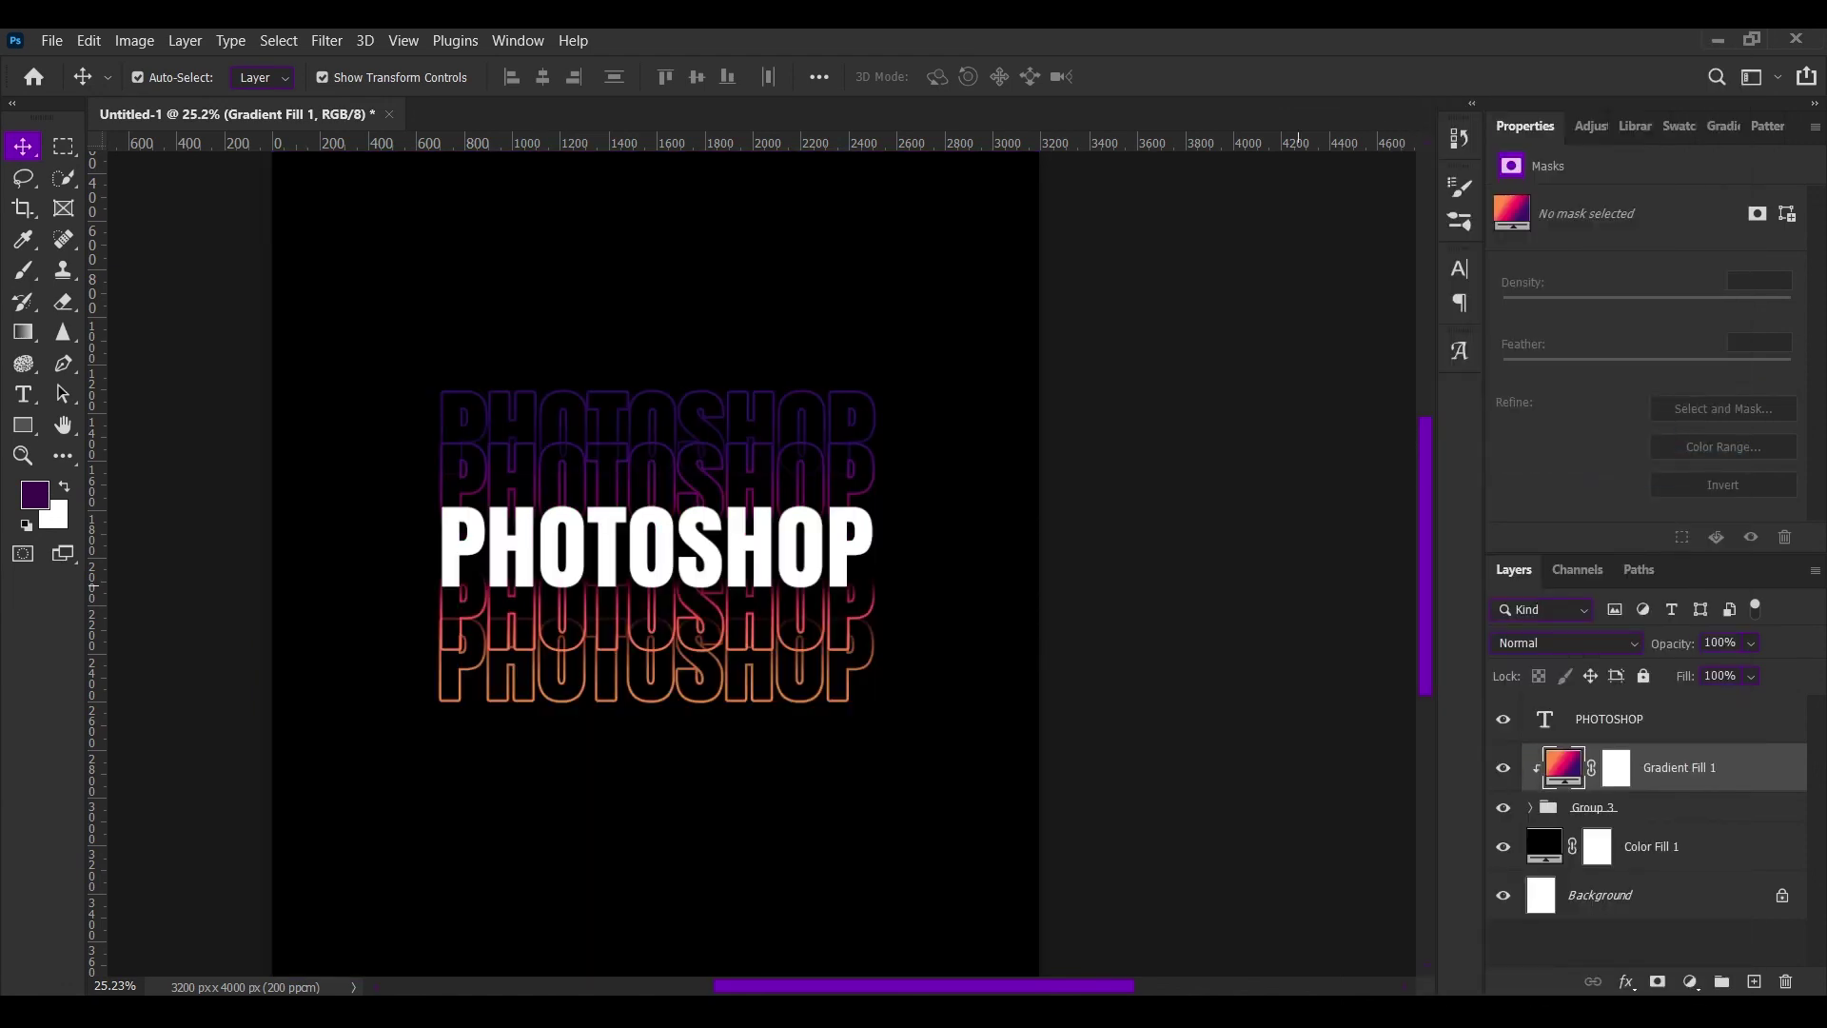
left_click(1297, 587)
key("ctrl+0")
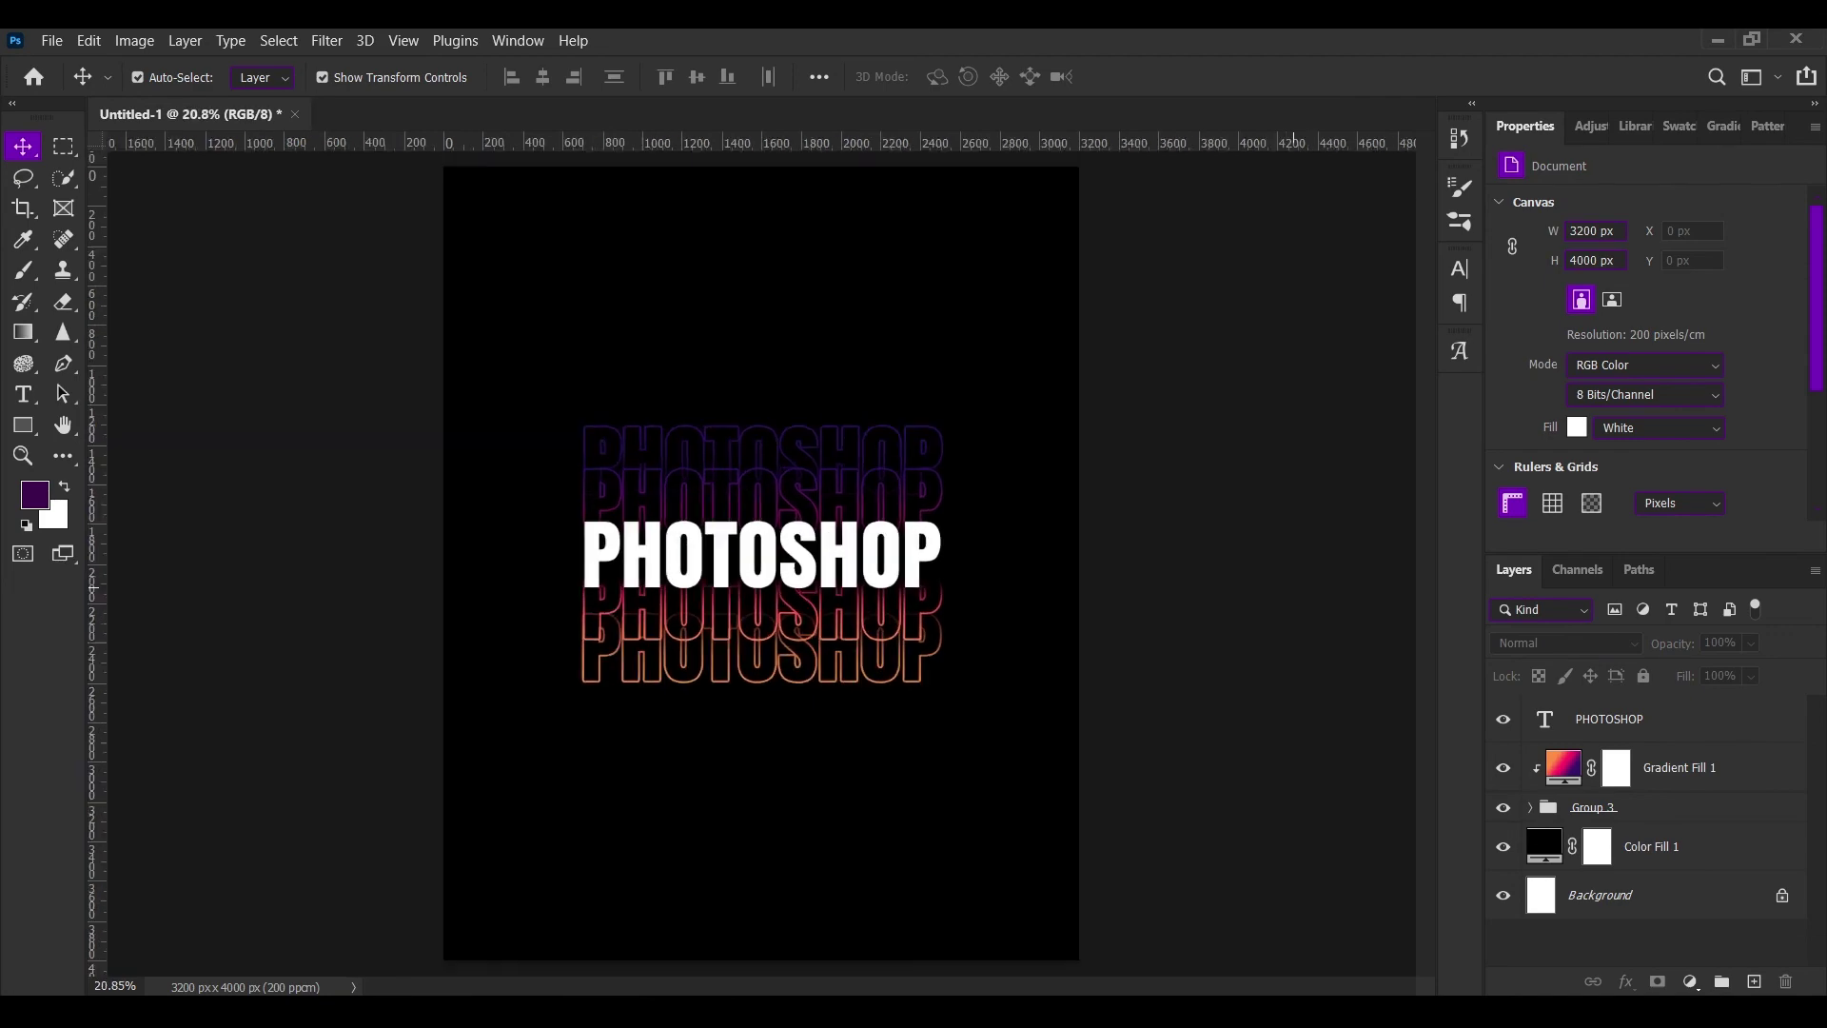
scroll(950, 531, "up", 3)
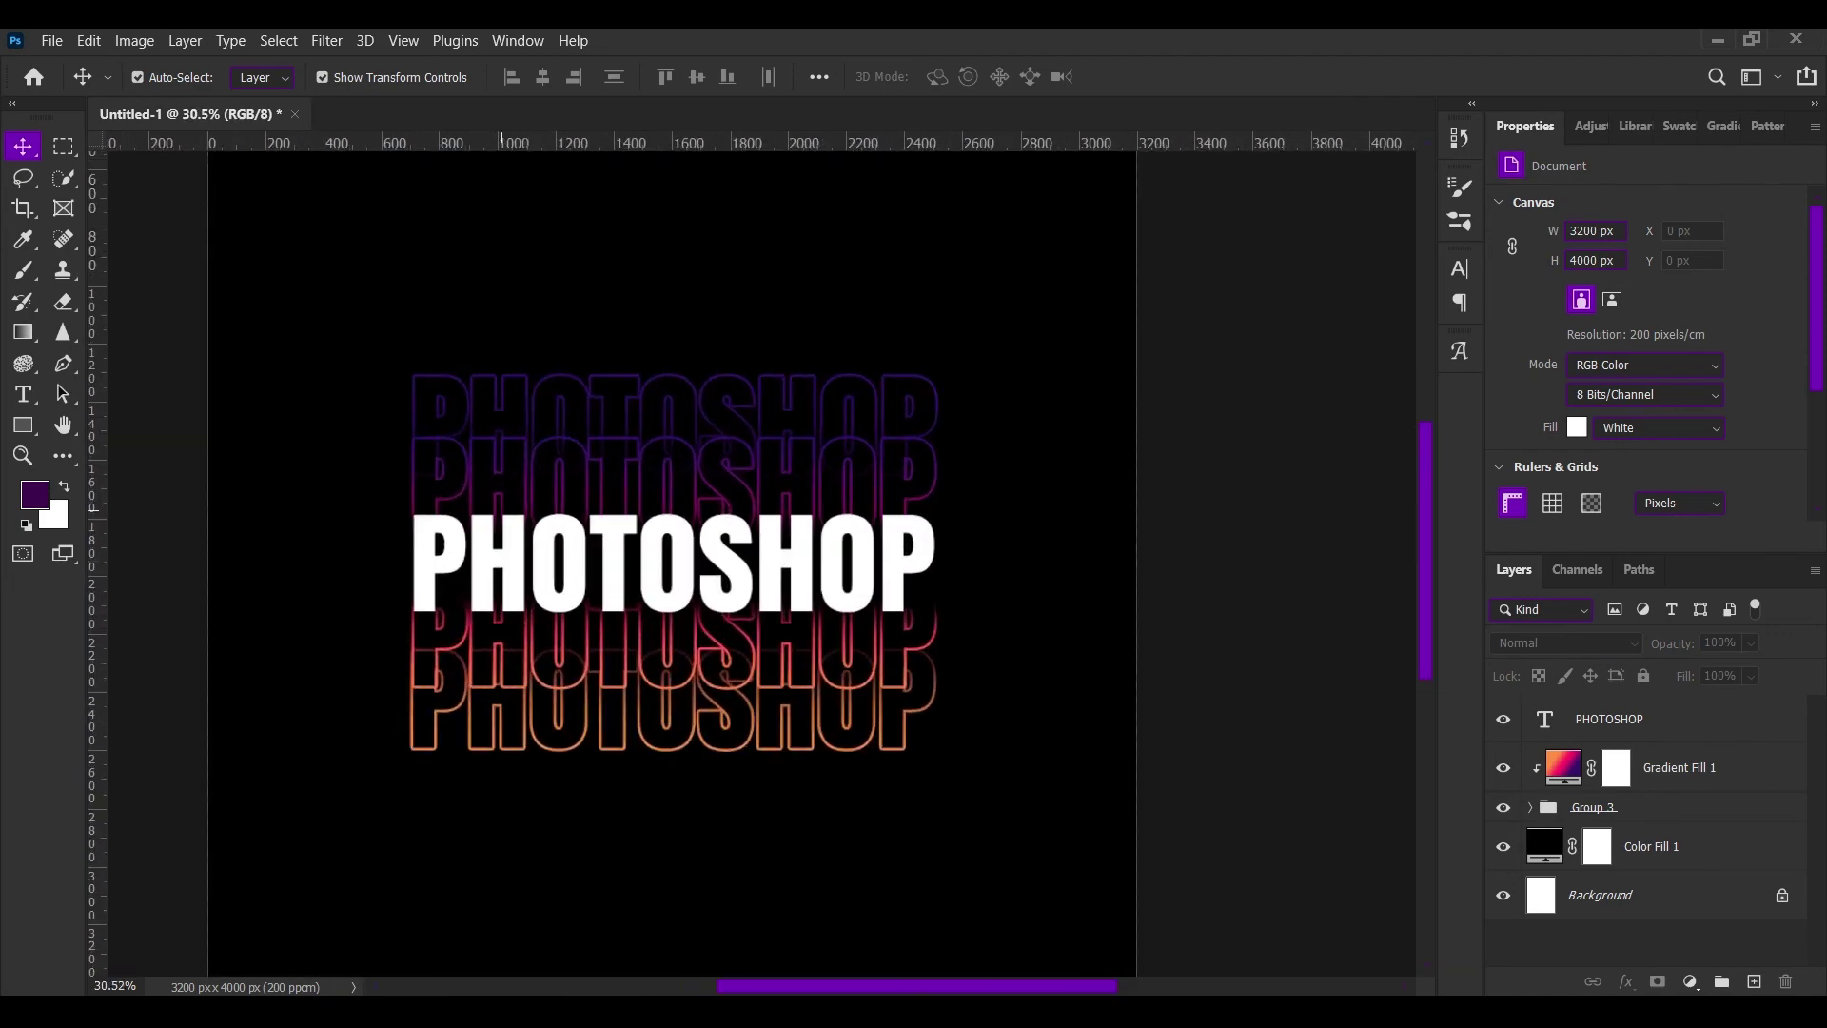
key("ctrl+0")
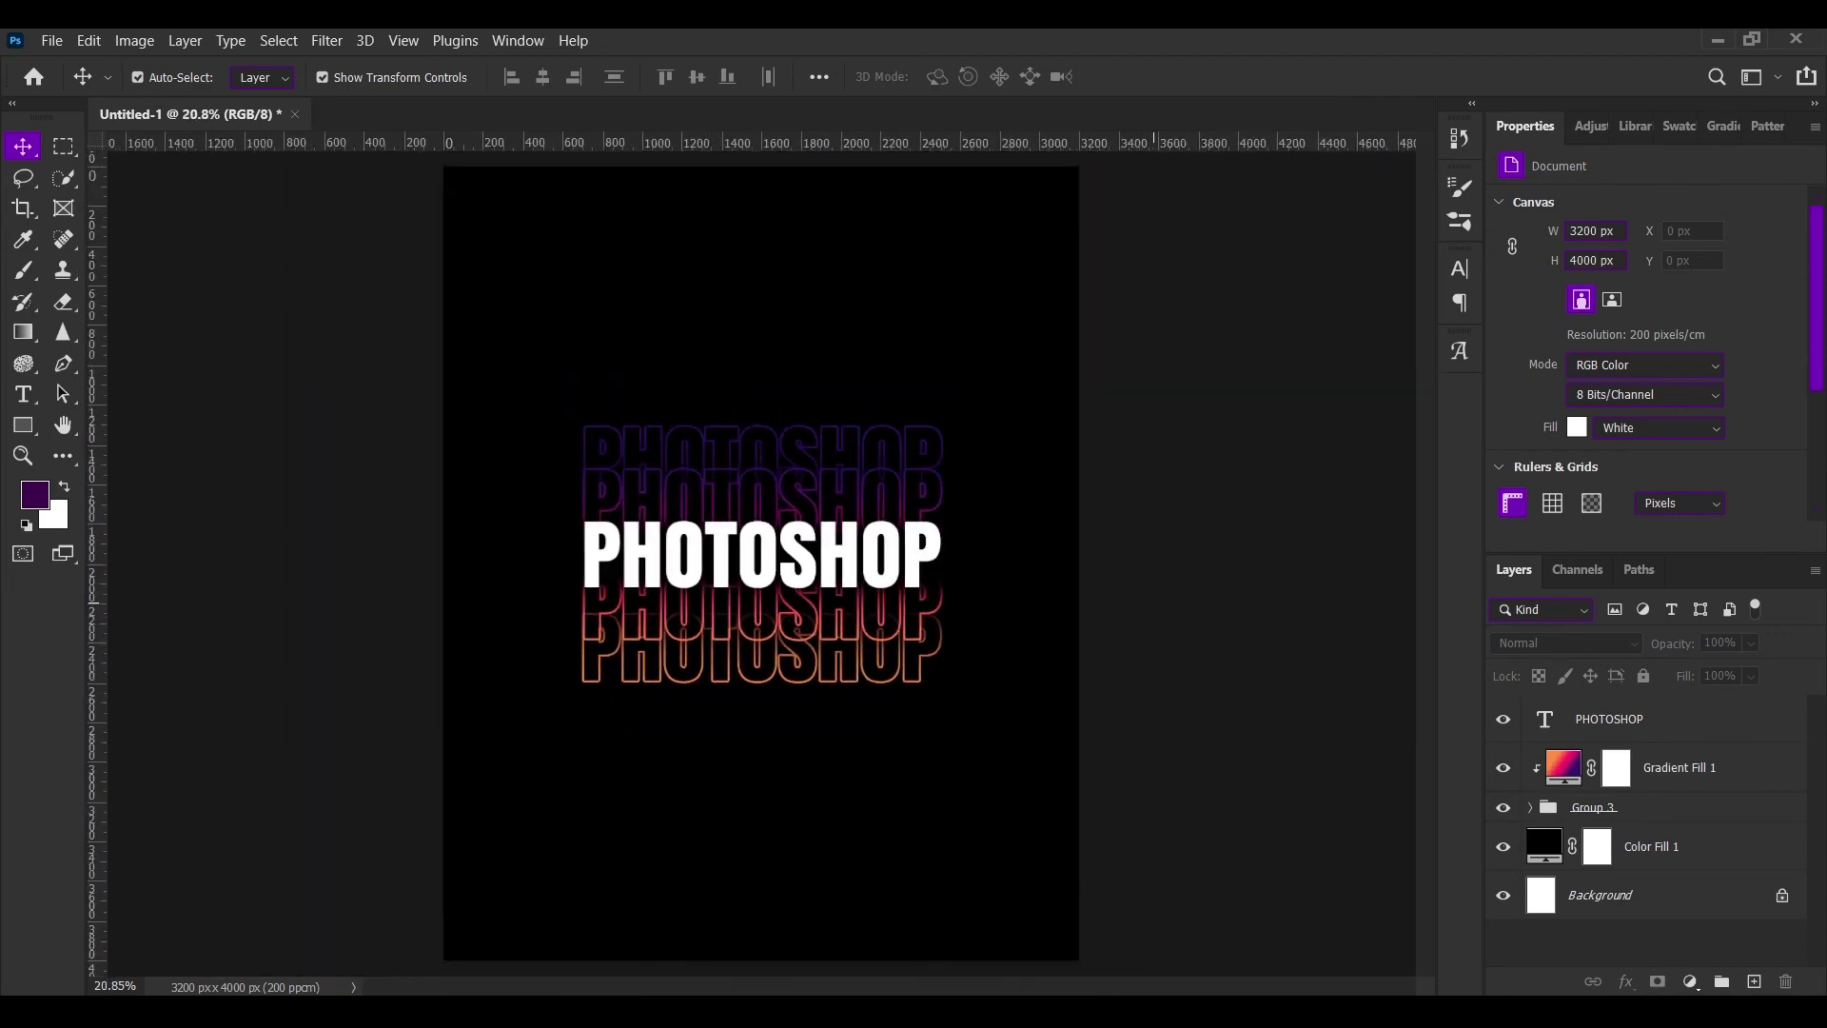